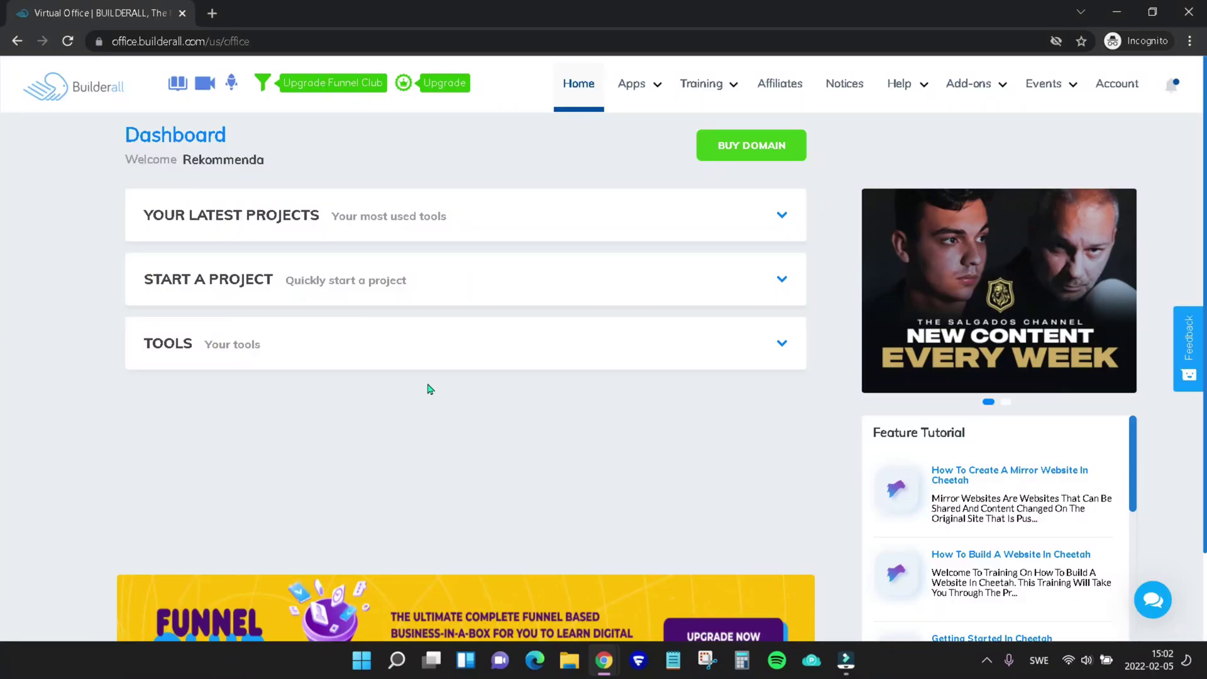
- Launch MailingBoss from the Builderall Apps menu
click(650, 91)
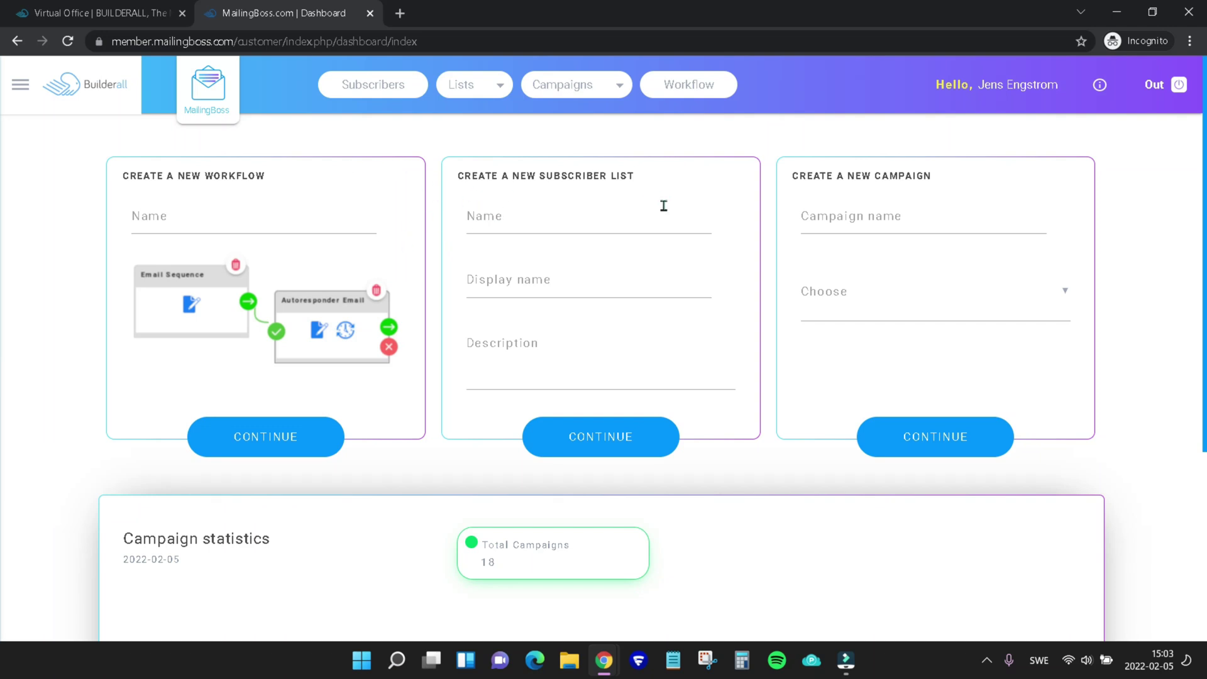
- Name the new list 'Our Agency Leads' with display name 'Agency Marketing Training'
click(555, 224)
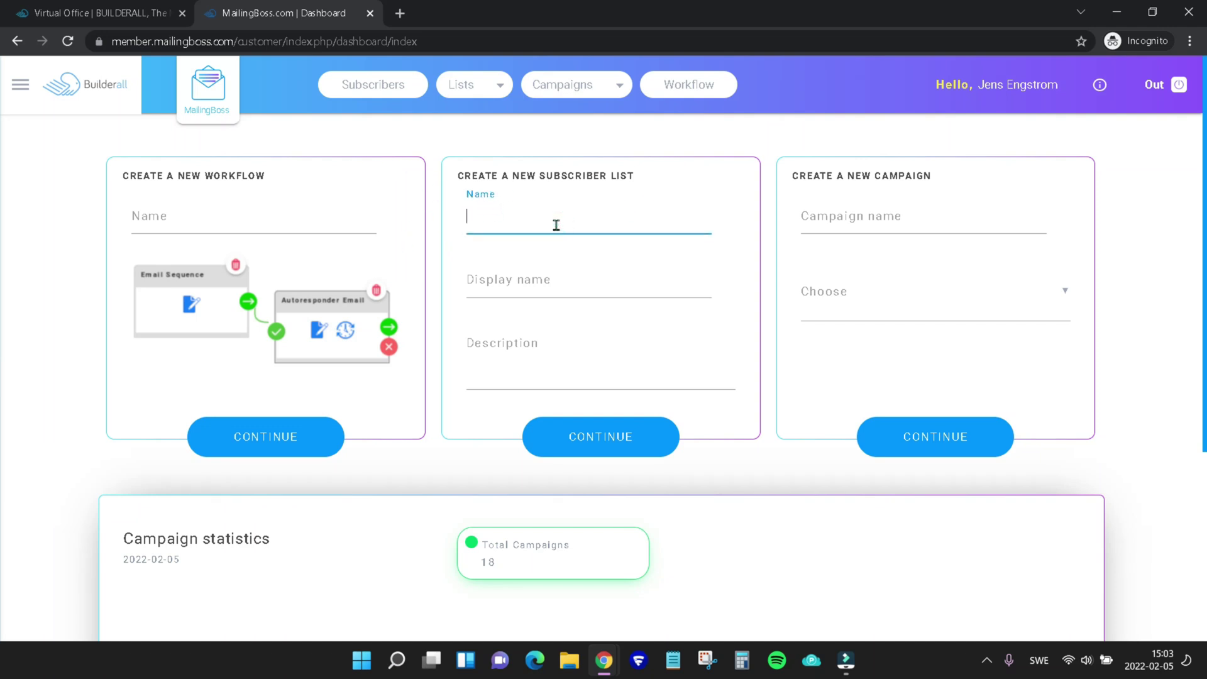
text(O)
text(ur Agency Leads)
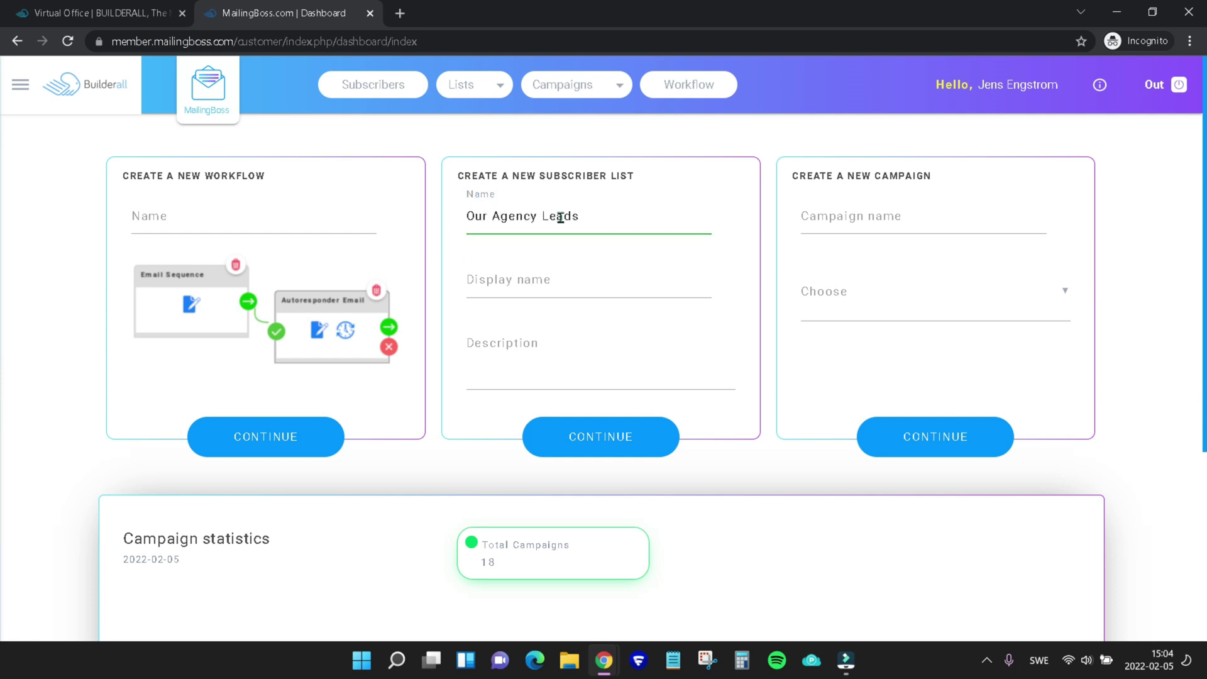
click(502, 281)
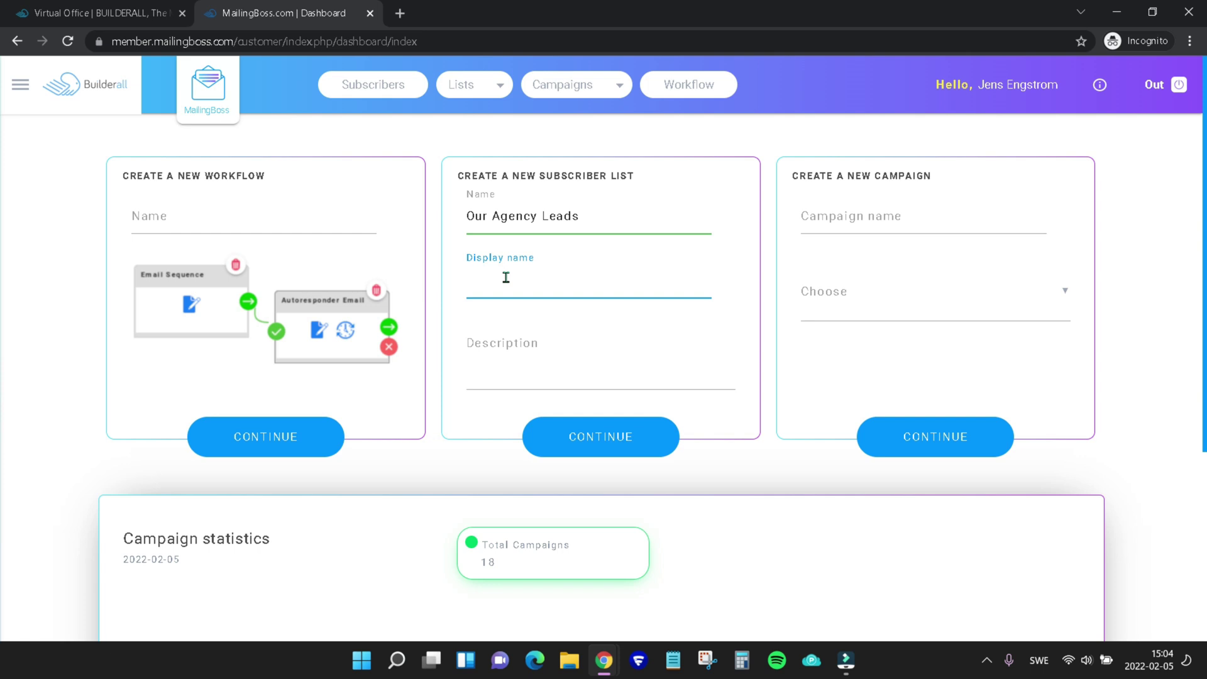
click(506, 278)
text(Agency)
text( Marketing Training)
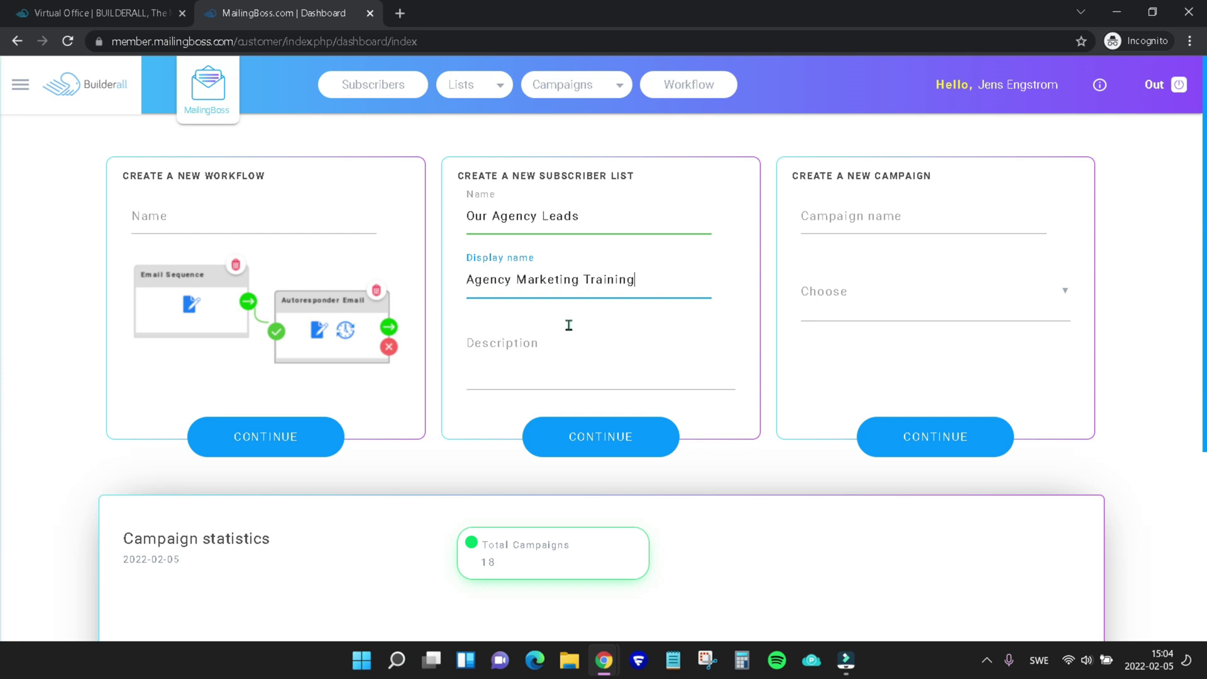
- Write the list description about learning marketing and running a web agency
click(536, 369)
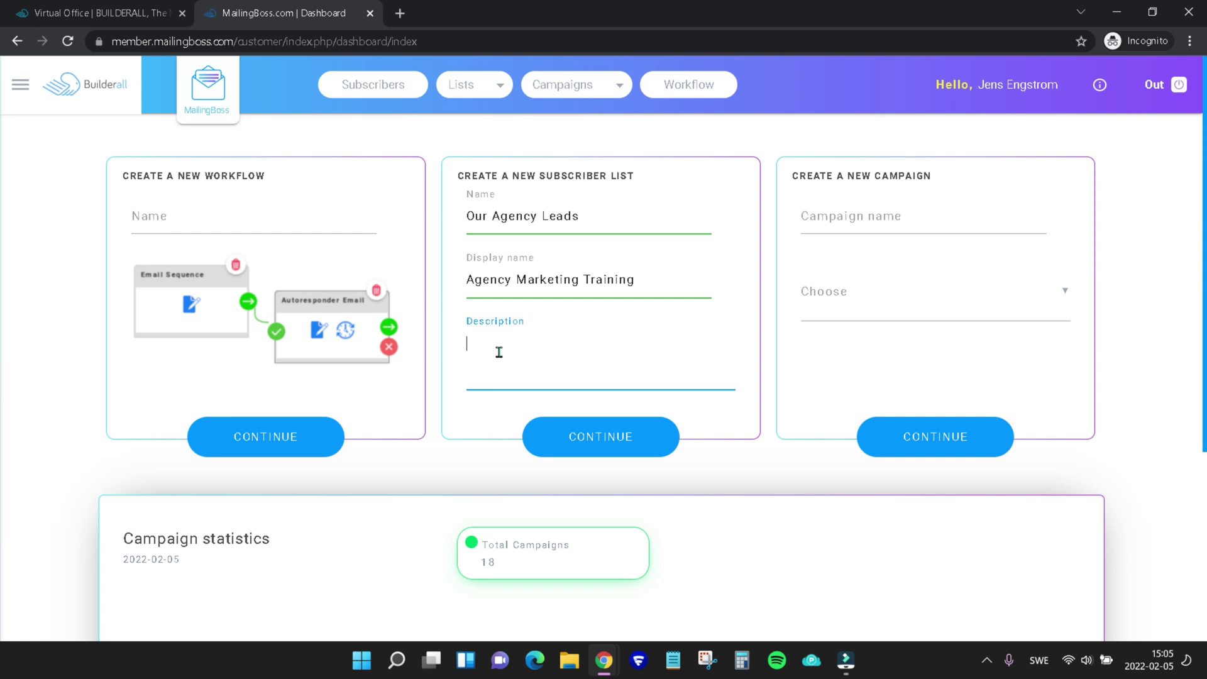
text(You've sub)
text(scribed to this list to l)
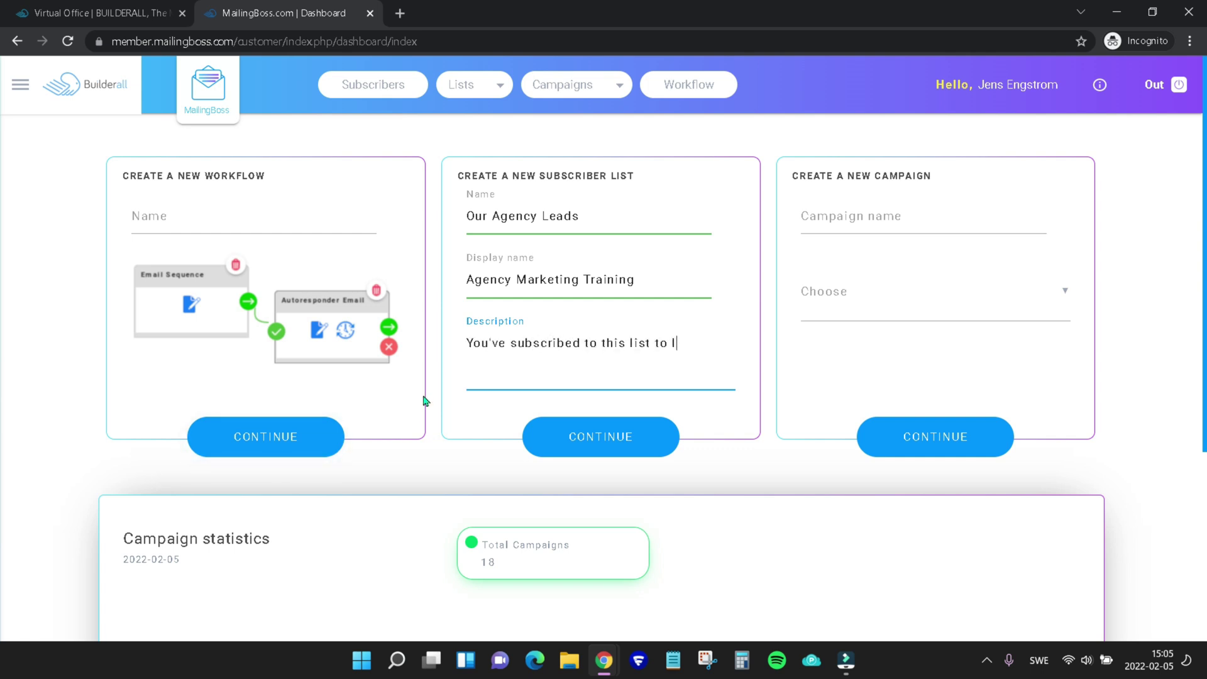
text(earn more about mar)
text(keting and how to run)
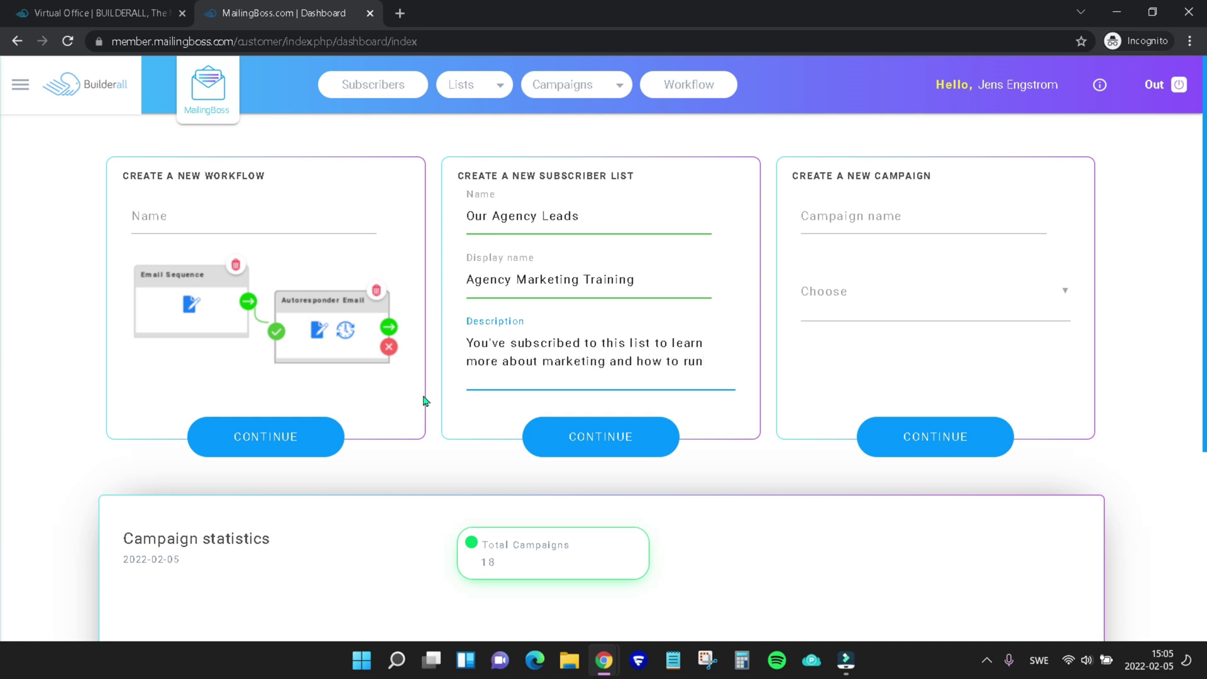
text( a web agency)
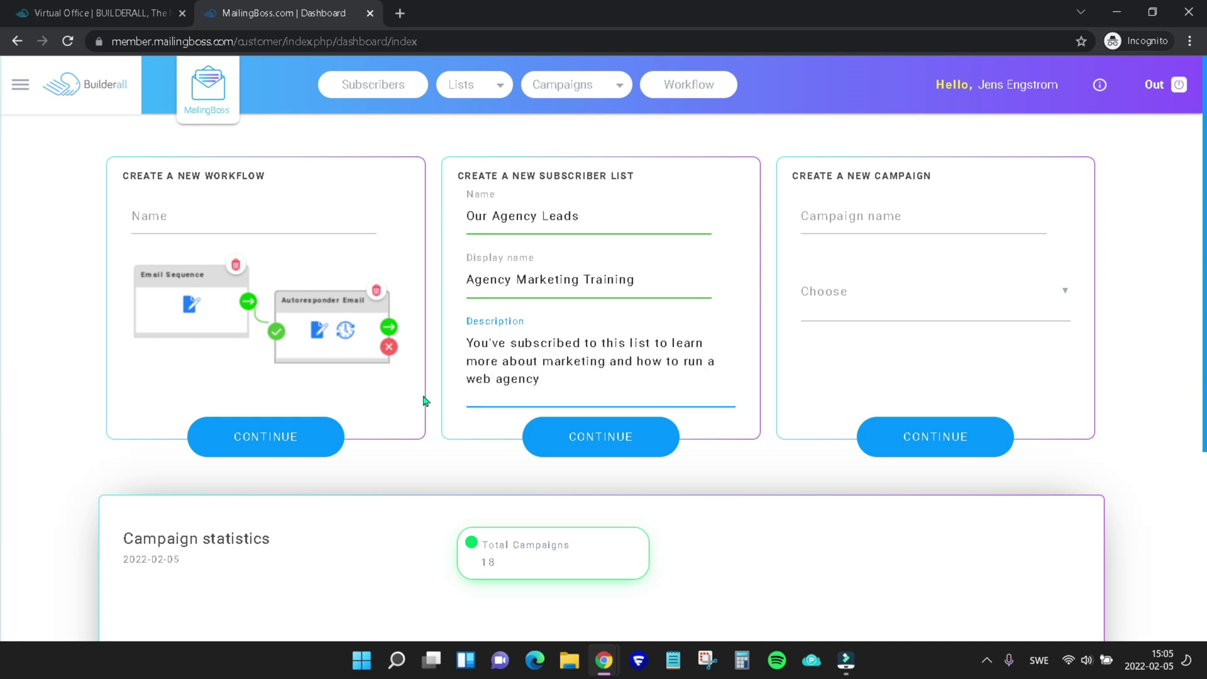
click(425, 401)
click(533, 376)
text(.)
- Continue to the full list form and choose Single opt-in for subscriptions
click(606, 444)
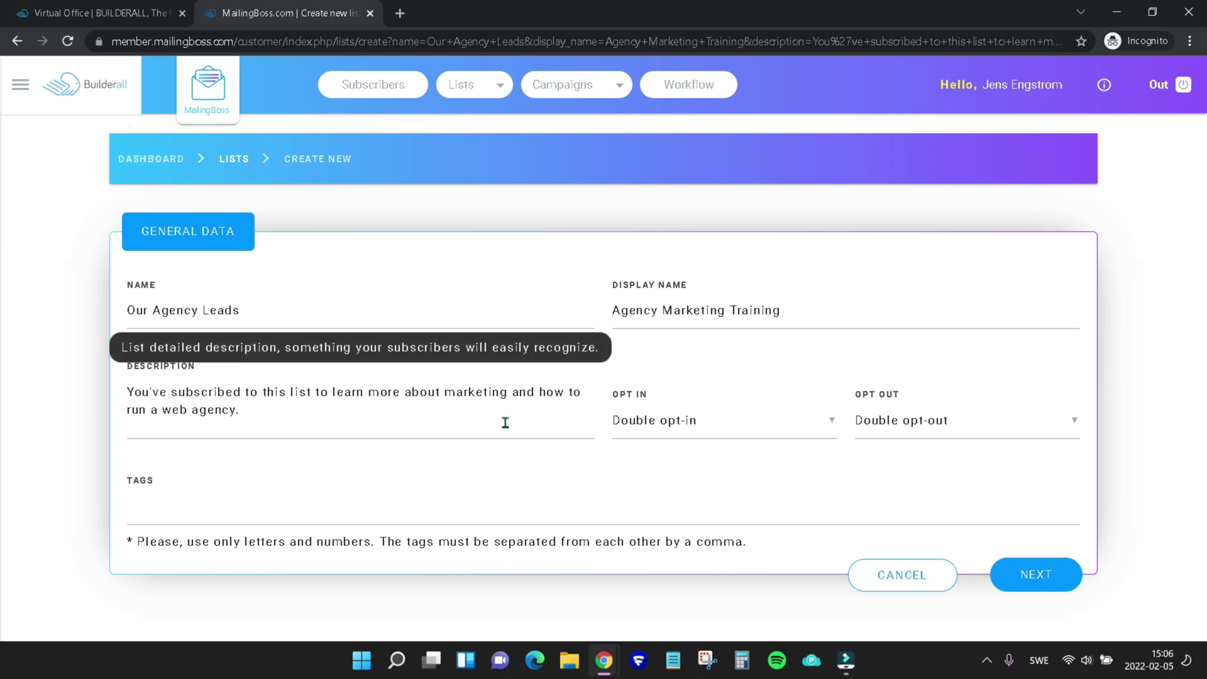
click(768, 421)
mouse_move(722, 420)
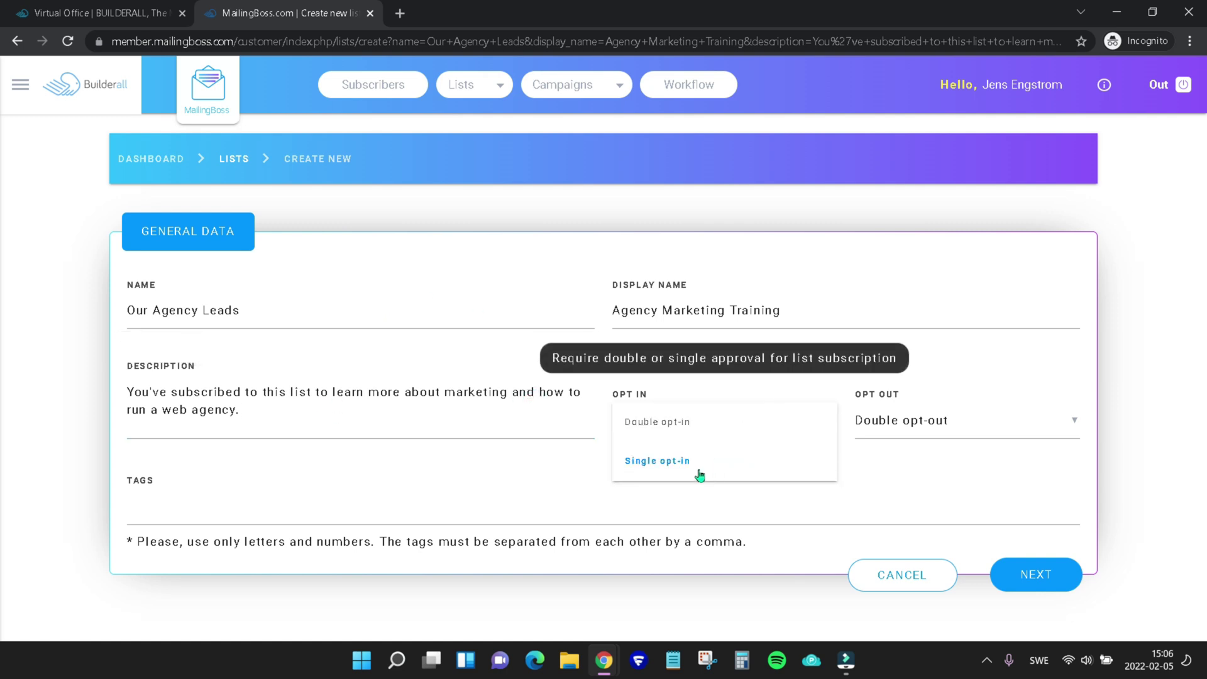
click(605, 471)
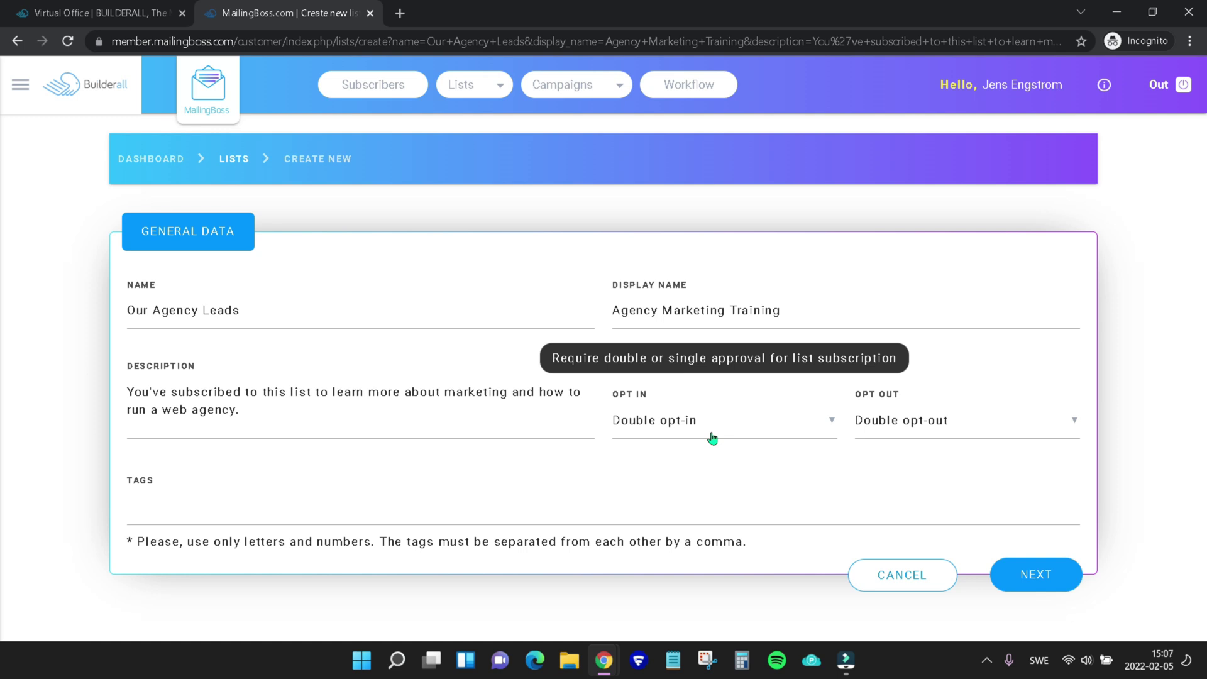
click(713, 437)
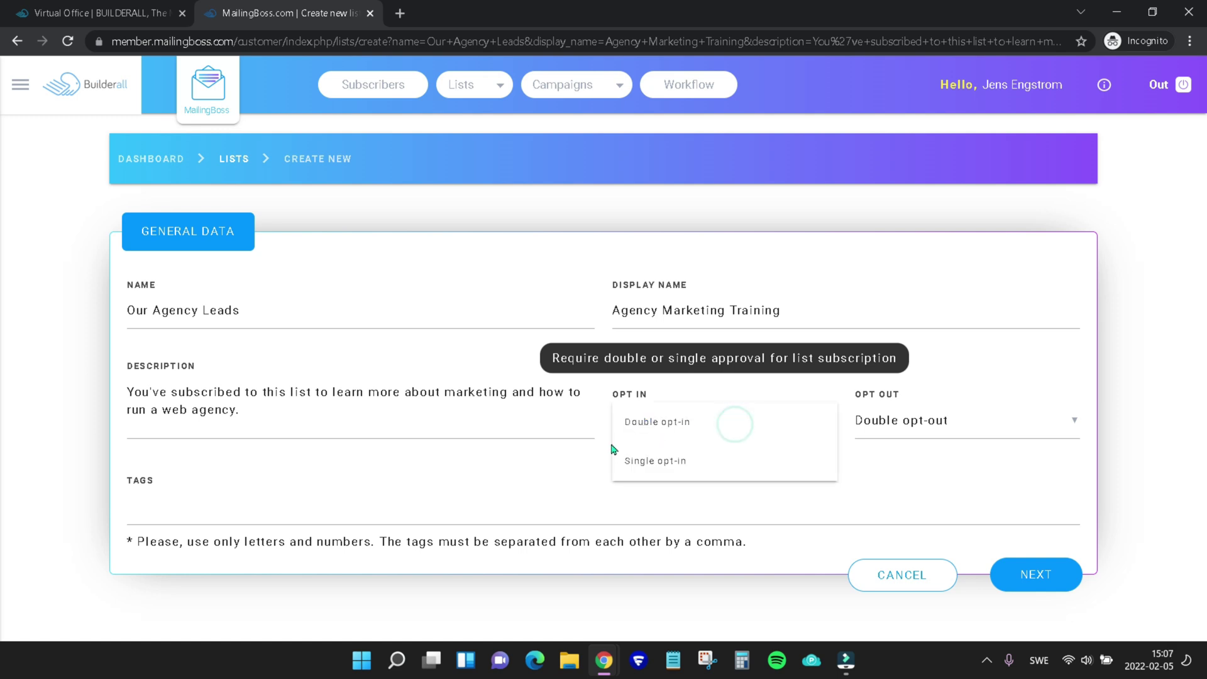
click(661, 471)
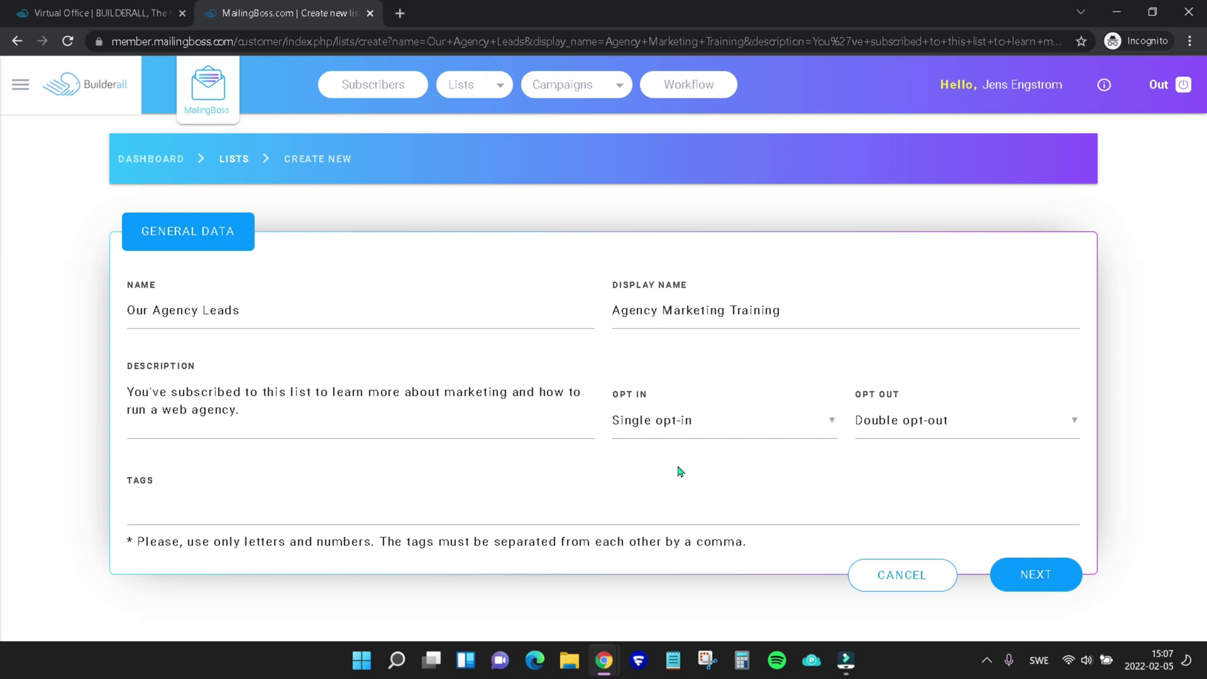
- Set Opt In back to Double opt-in and Opt Out to Single opt-out
click(734, 434)
click(683, 427)
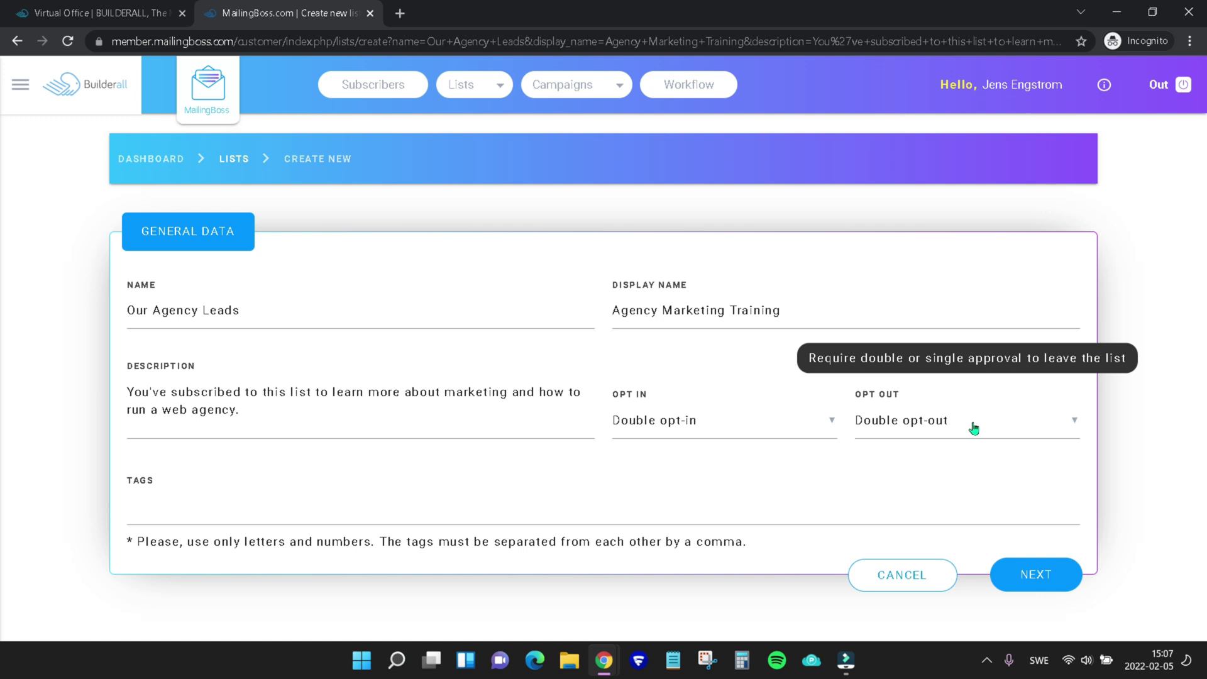
click(974, 426)
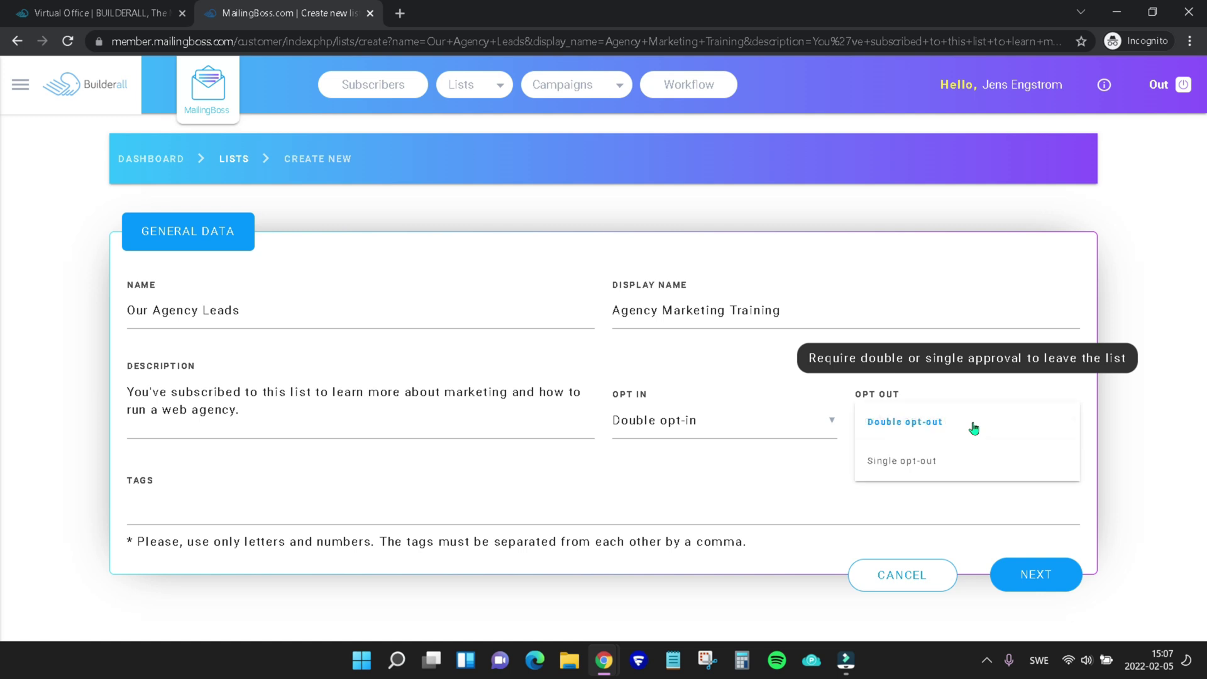
click(930, 473)
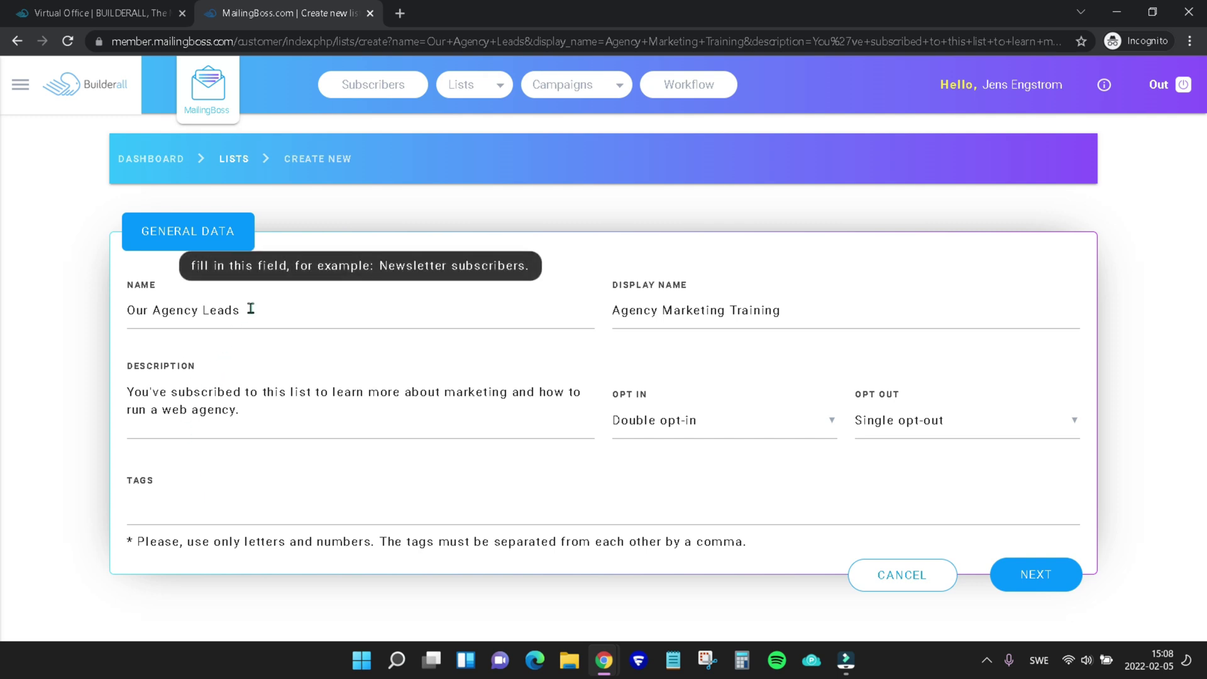
- Tag the list 'OurAgencyLeads', reusing the list name without spaces
drag(250, 307, 120, 312)
key(ctrl+c)
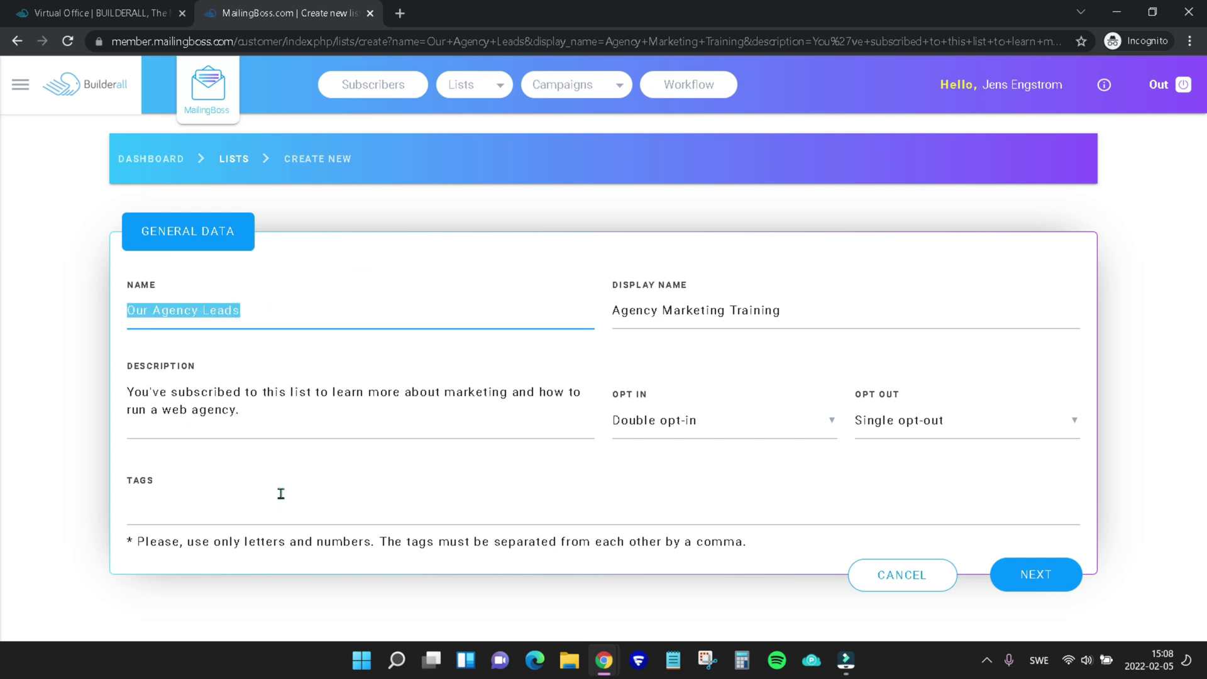
click(207, 508)
key(ctrl+v)
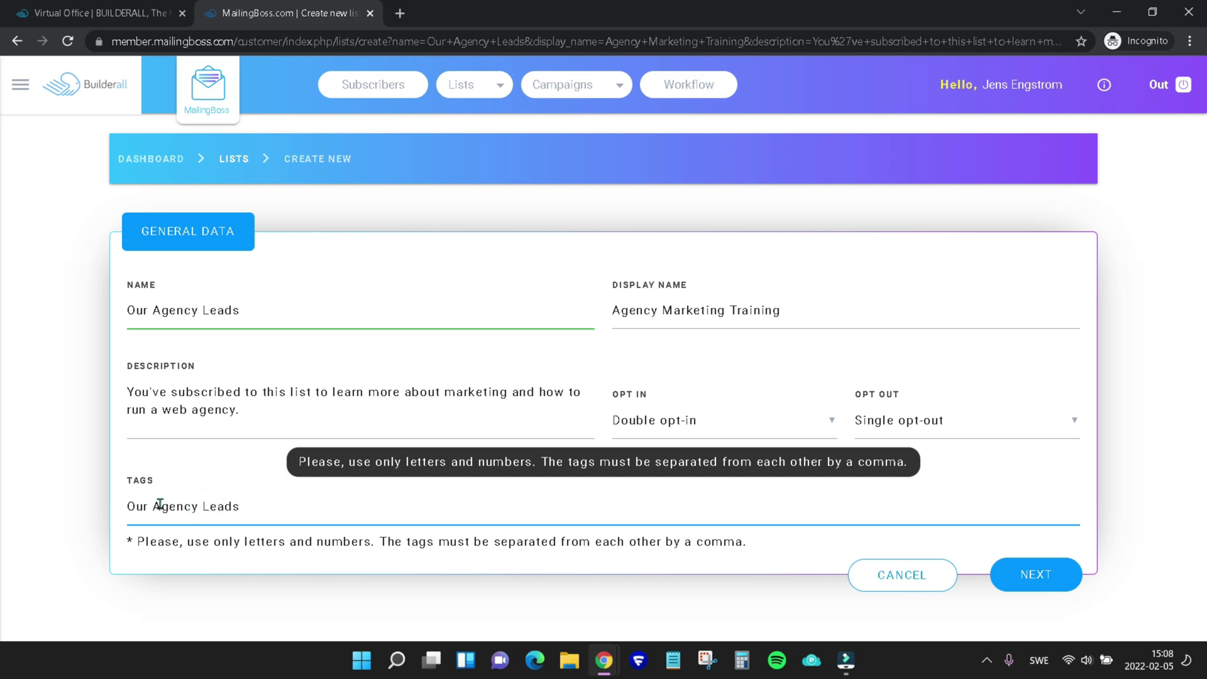
click(151, 506)
key(BackSpace)
click(199, 506)
key(BackSpace)
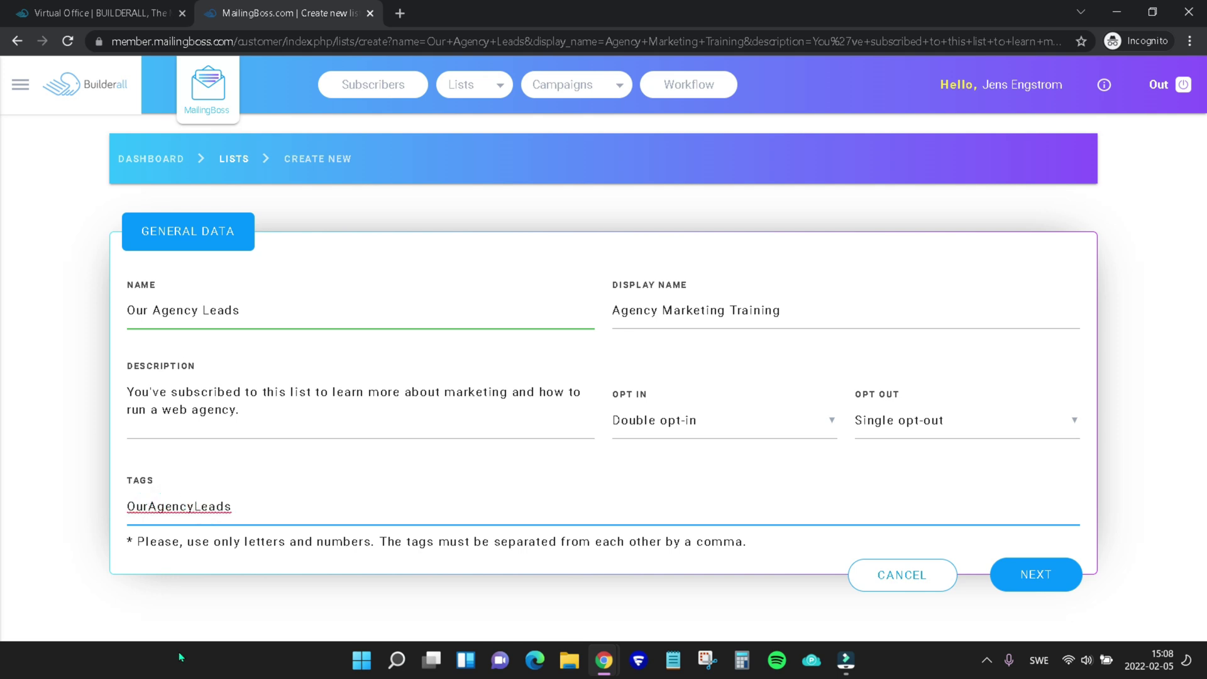
- Save the list and move on to its custom fields form
click(1042, 574)
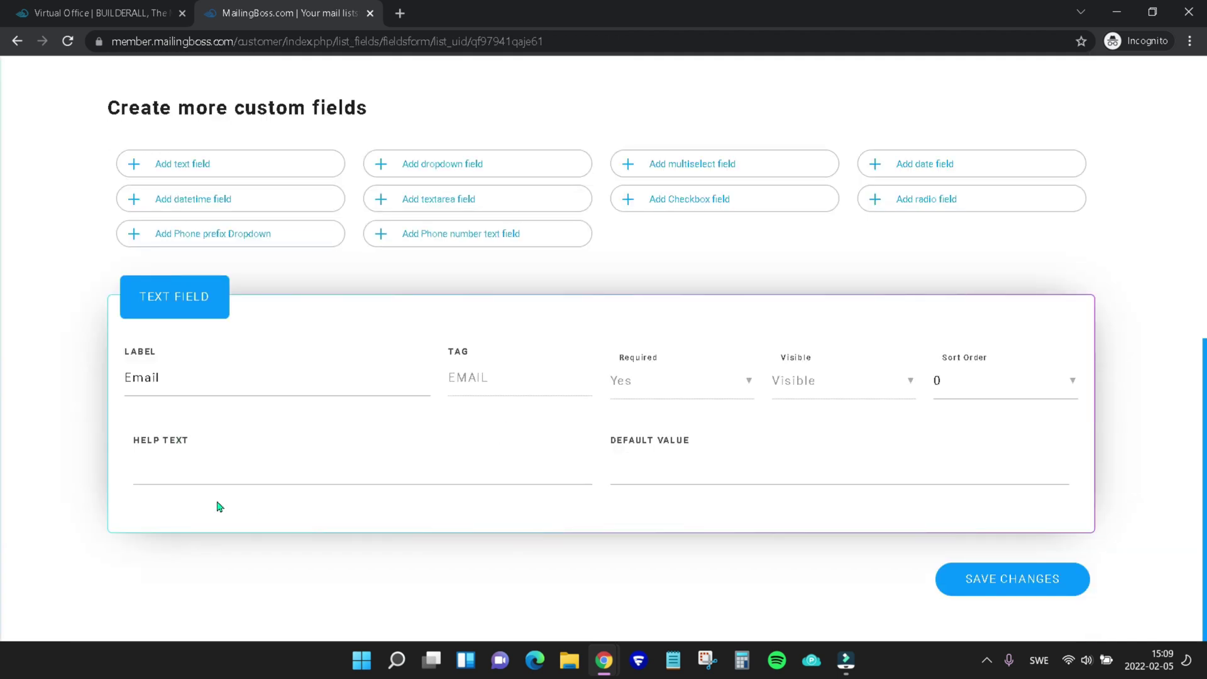
scroll(385, 457, up, 7)
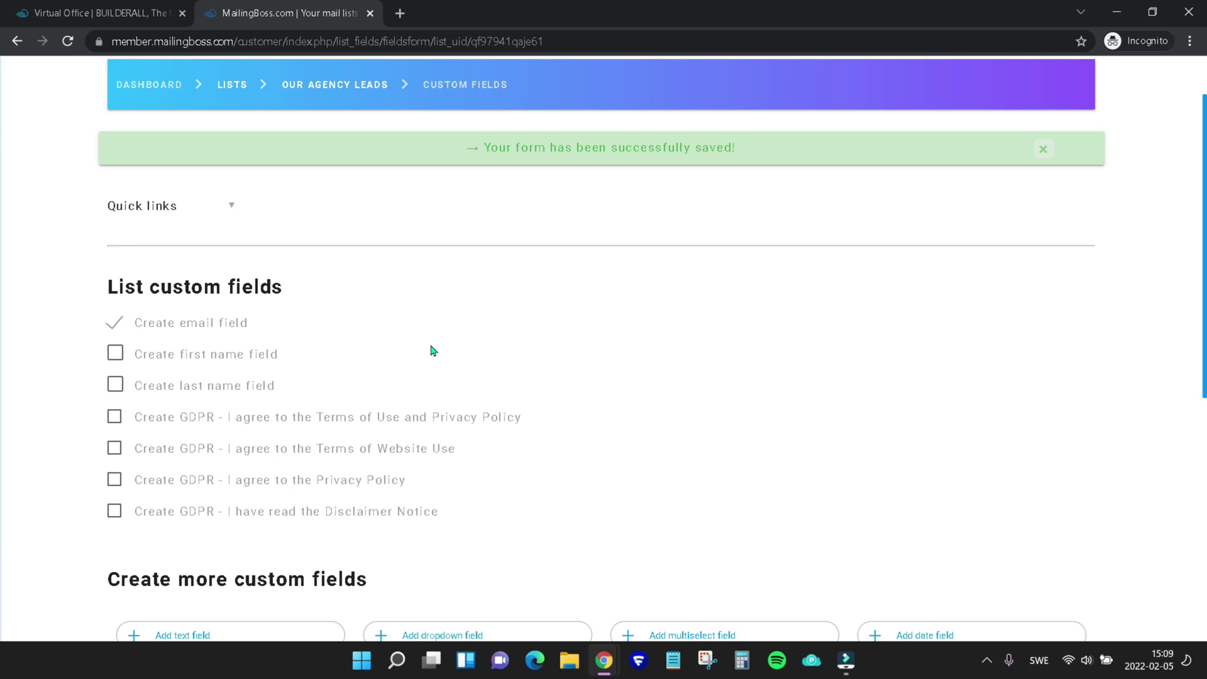
scroll(809, 390, down, 4)
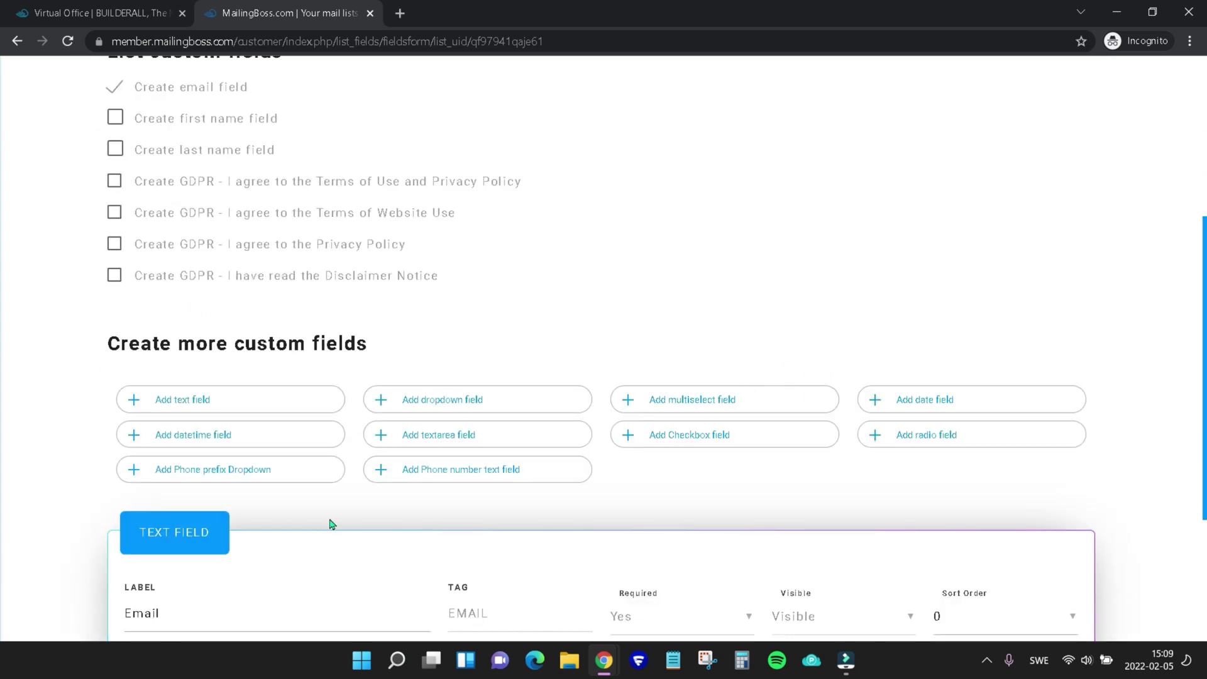
scroll(329, 525, down, 4)
scroll(327, 447, up, 2)
scroll(440, 463, up, 2)
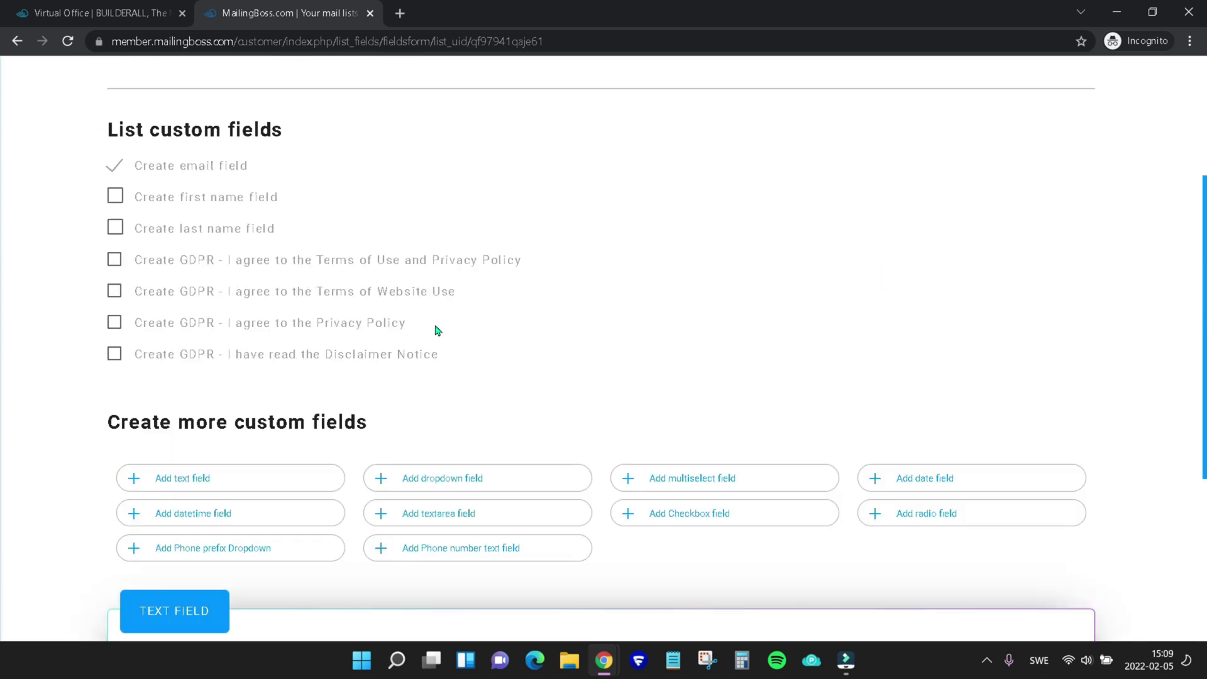
scroll(434, 328, up, 1)
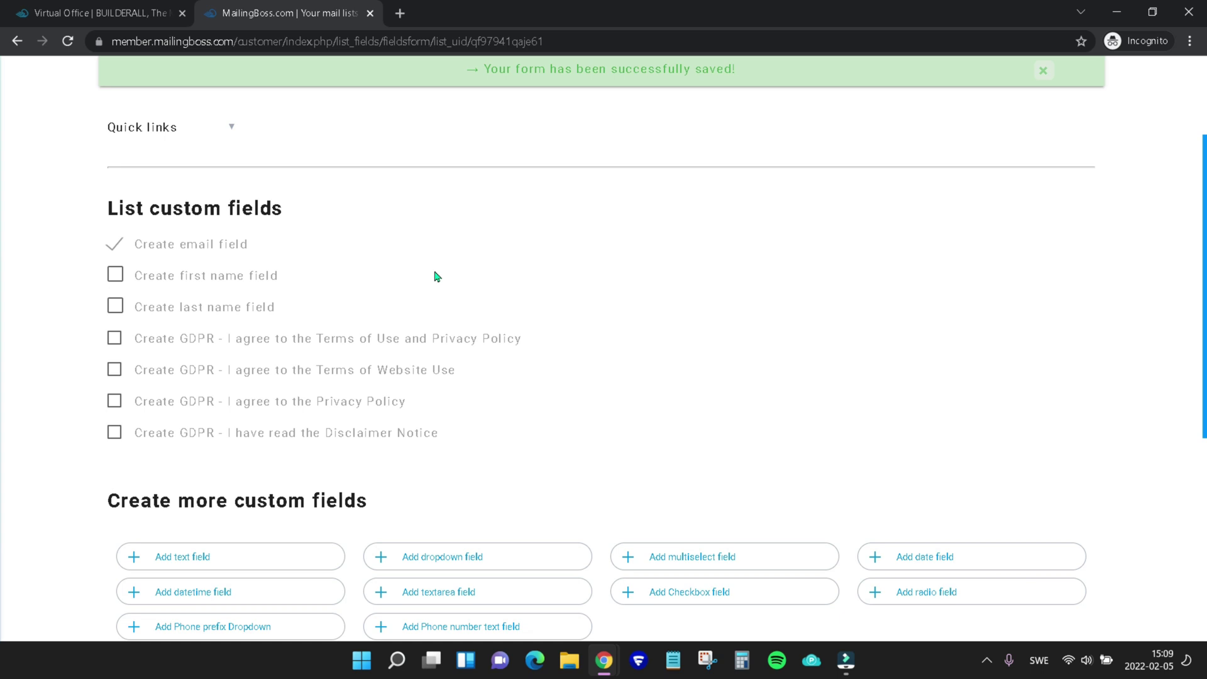
- Add a first name custom field to the list
click(116, 277)
scroll(534, 245, down, 4)
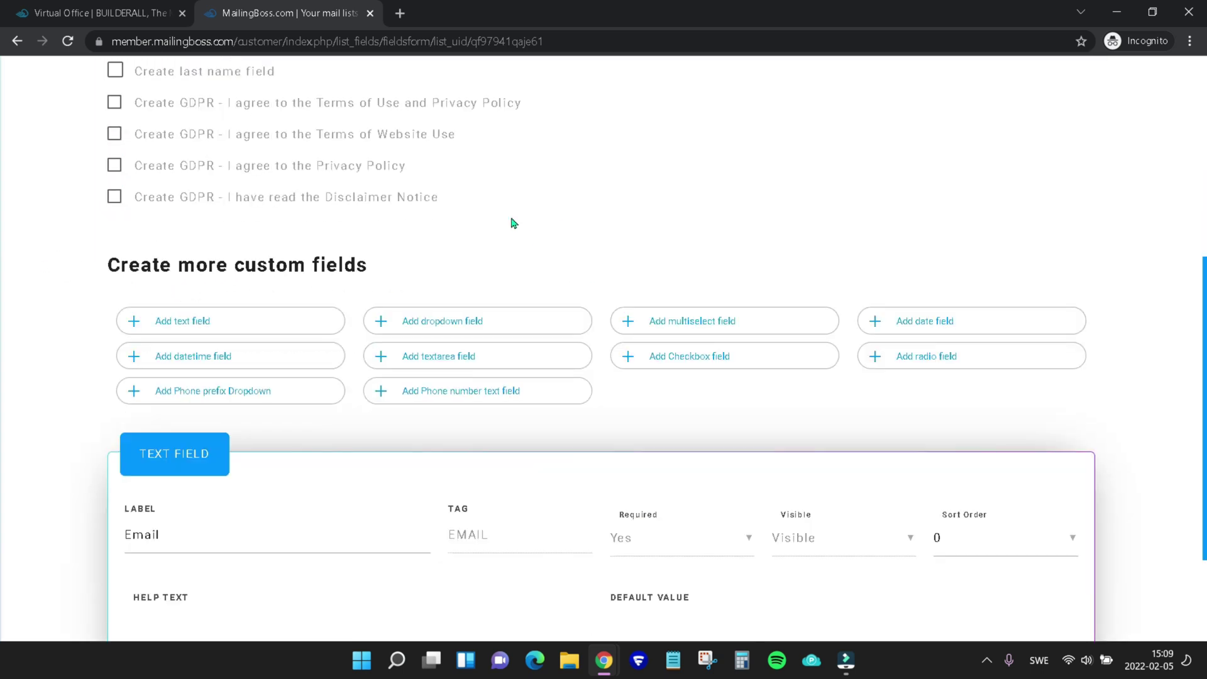
scroll(503, 207, up, 4)
scroll(371, 269, down, 4)
scroll(405, 222, down, 3)
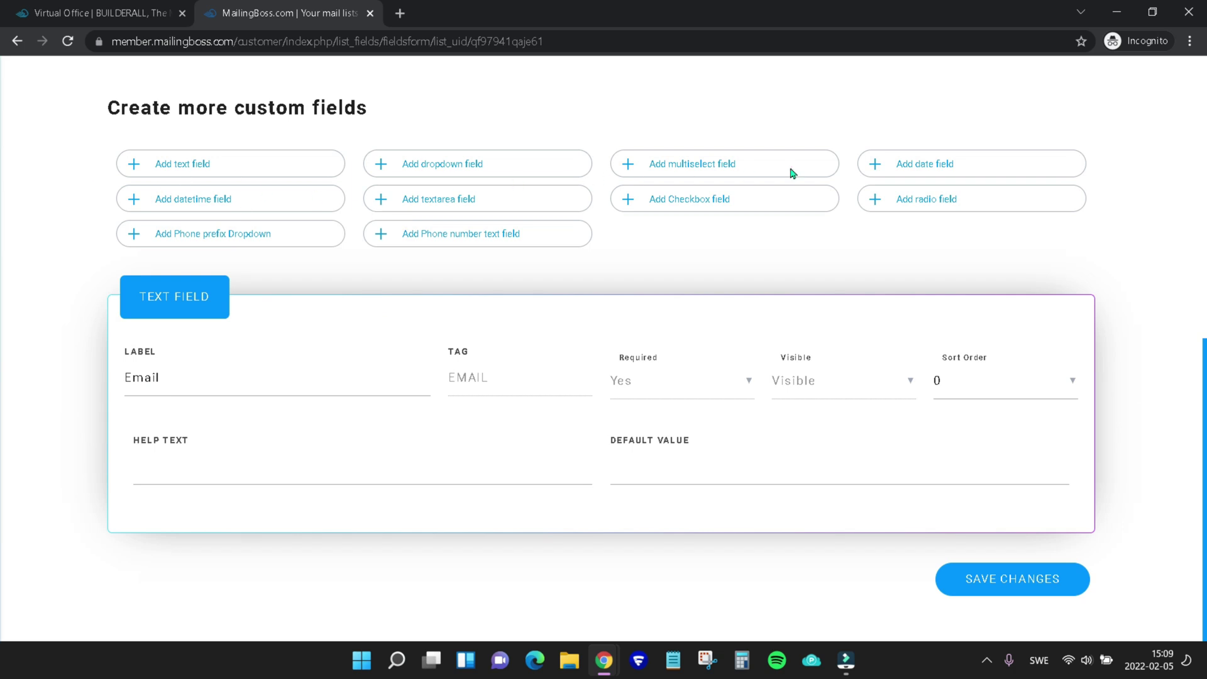
scroll(378, 182, up, 3)
scroll(440, 264, down, 3)
- Save the custom fields and review the Our Agency Leads overview
click(999, 582)
scroll(817, 369, down, 5)
scroll(833, 368, down, 3)
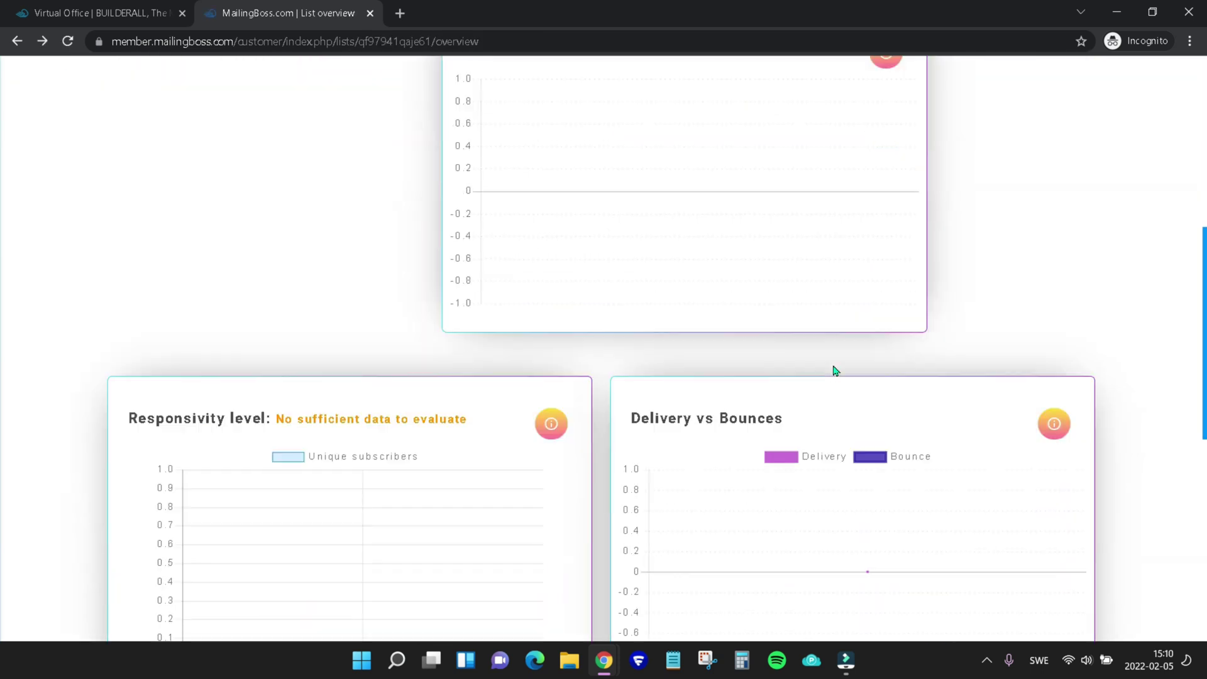
scroll(834, 368, down, 5)
scroll(835, 371, down, 3)
- Go to the page of all mailing lists from the Lists header menu
scroll(833, 368, up, 13)
scroll(830, 358, up, 3)
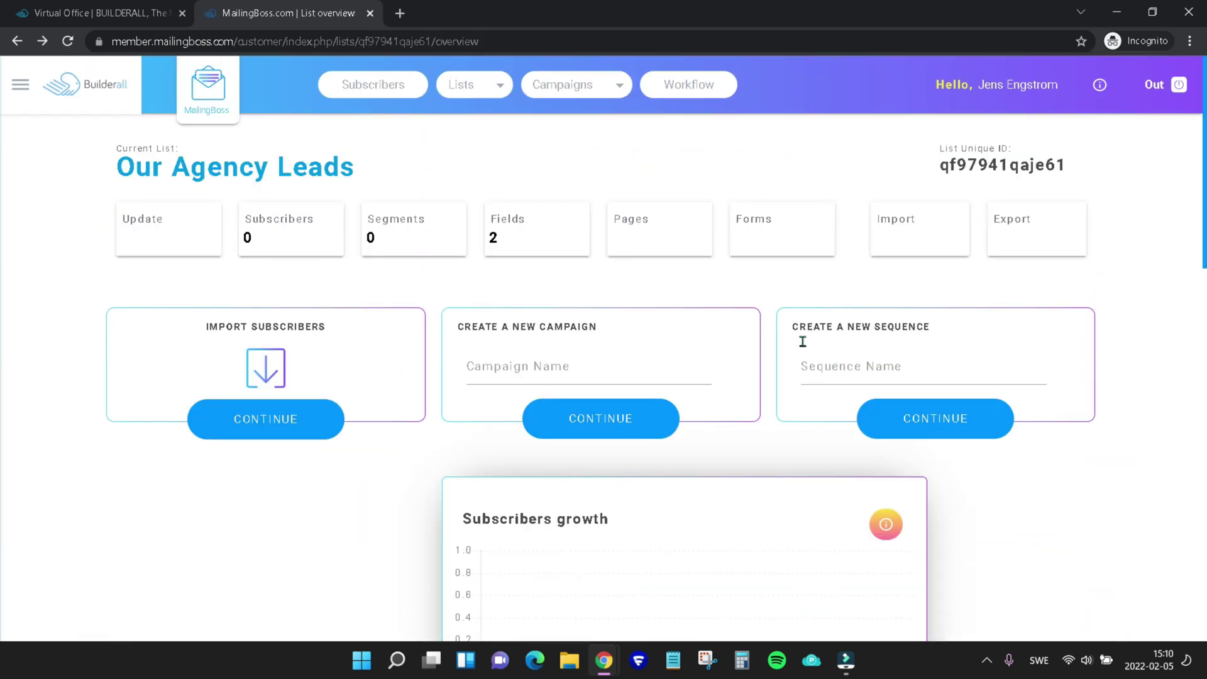
click(468, 91)
click(462, 123)
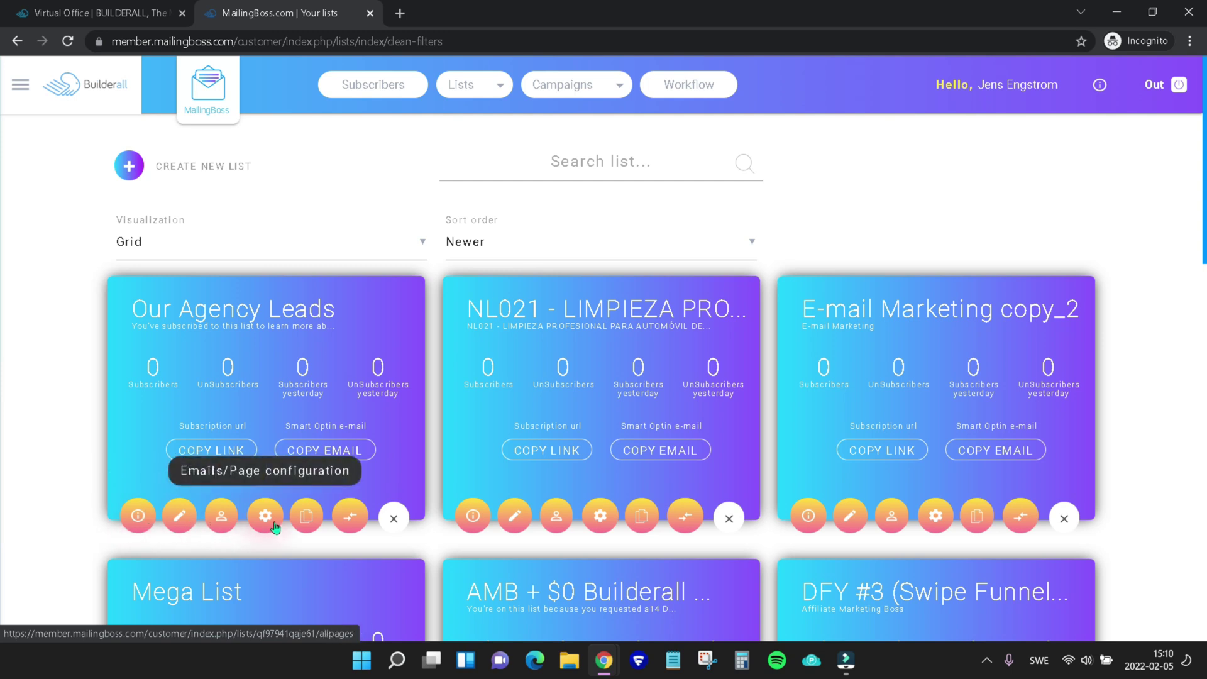
- Edit the Our Agency Leads list and expand its Advanced settings
click(180, 526)
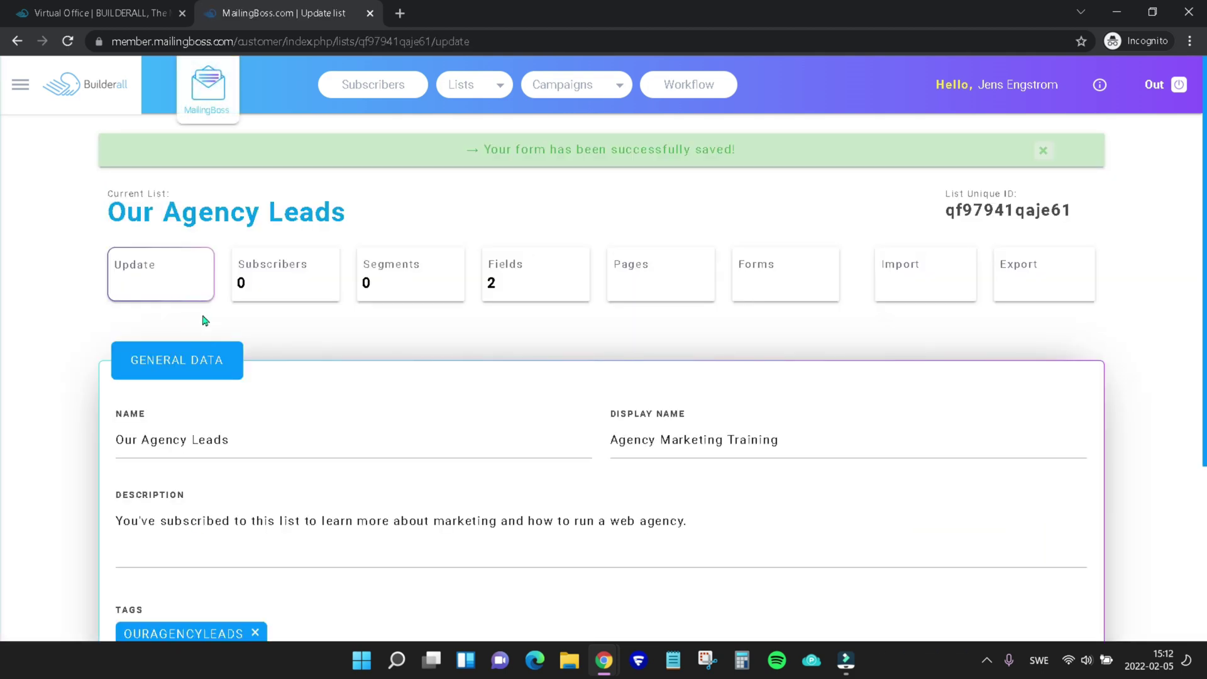
scroll(289, 342, down, 2)
scroll(387, 332, down, 1)
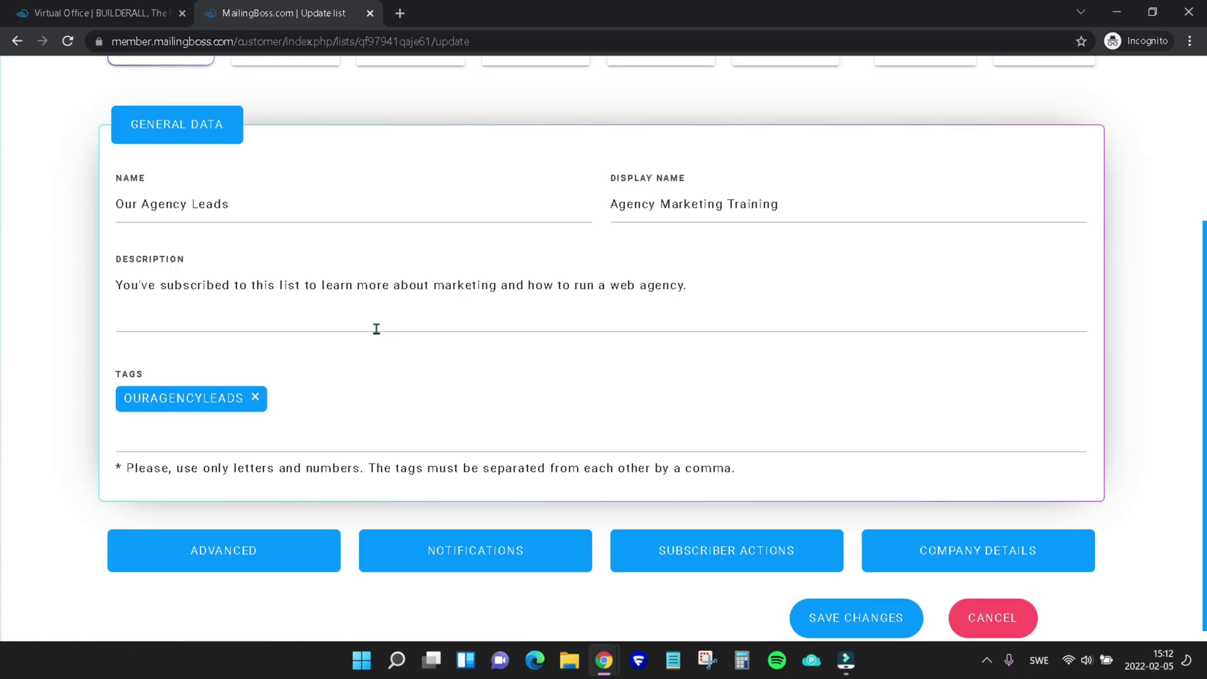
click(183, 552)
scroll(434, 426, down, 2)
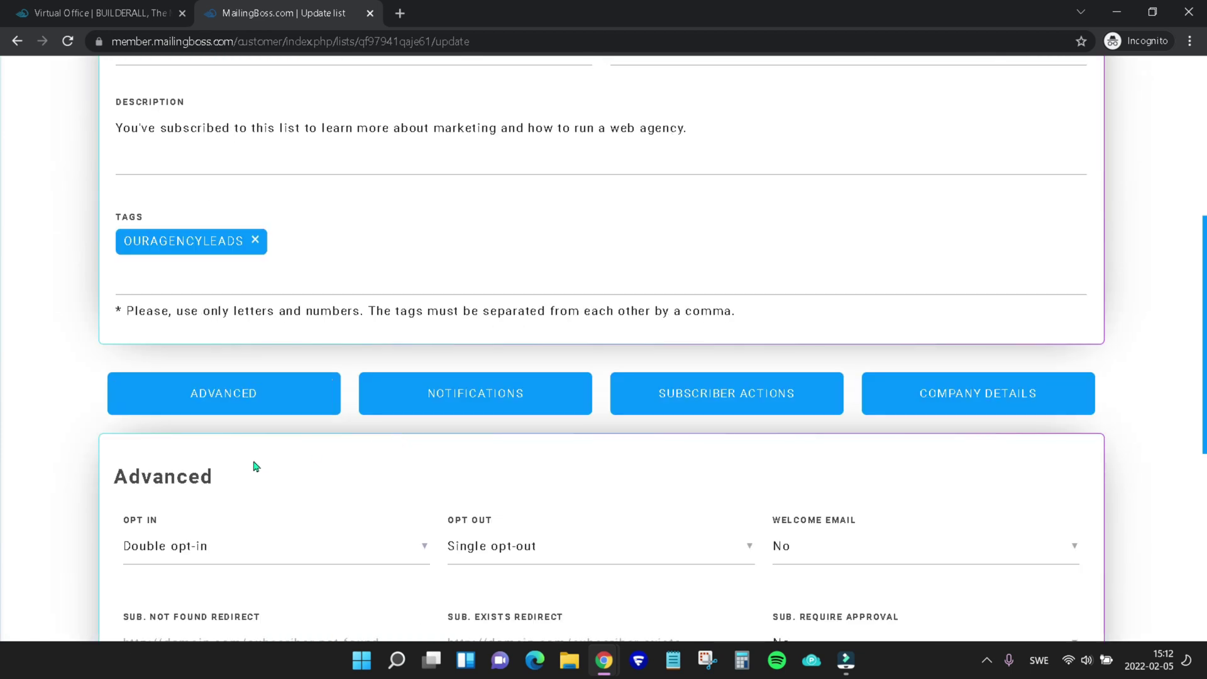
scroll(256, 462, down, 3)
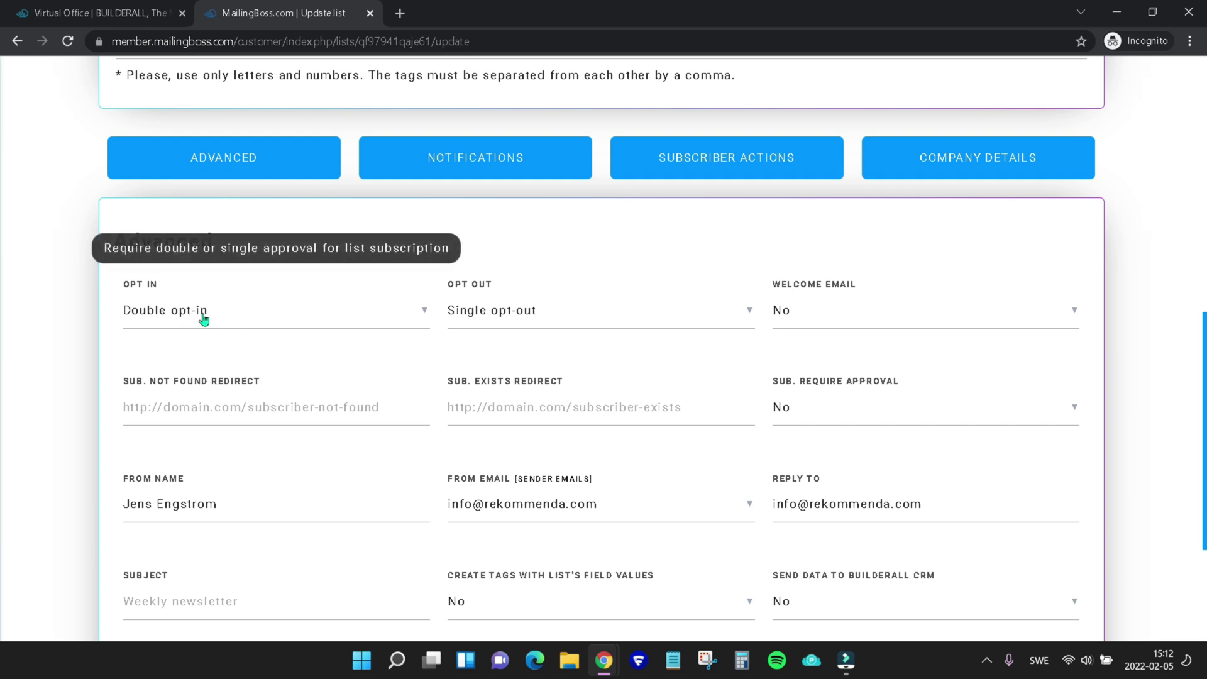
scroll(804, 335, down, 1)
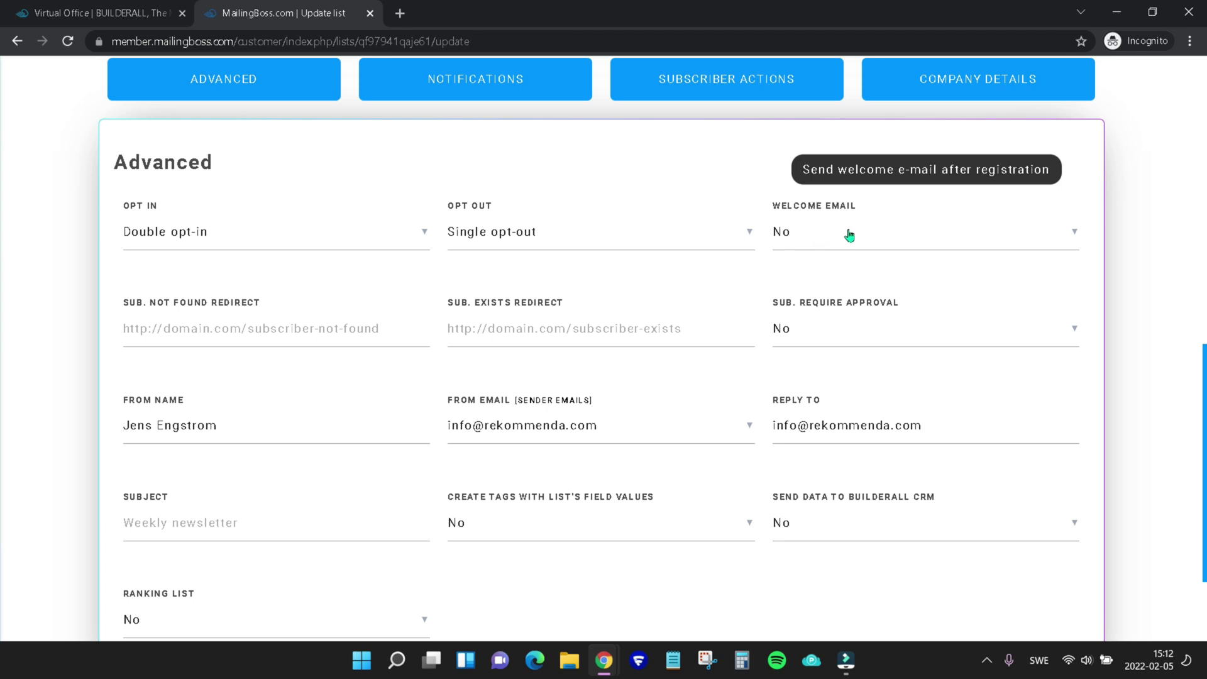
- Keep the list's welcome email turned off
click(835, 245)
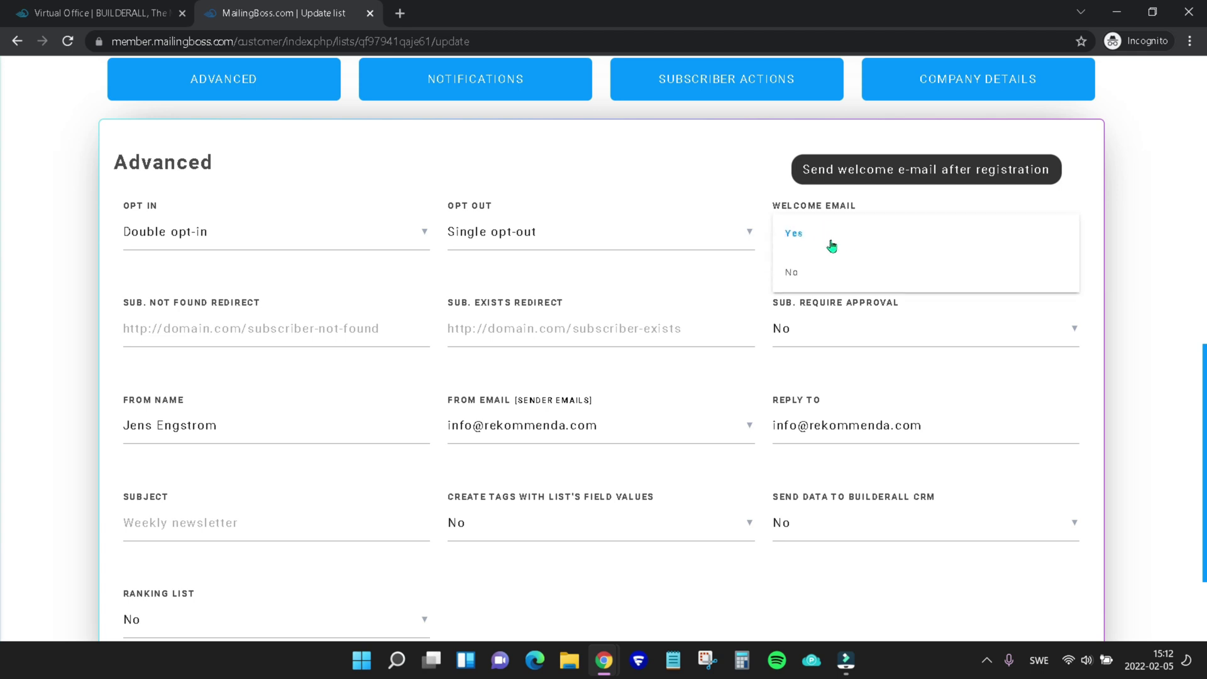
click(888, 213)
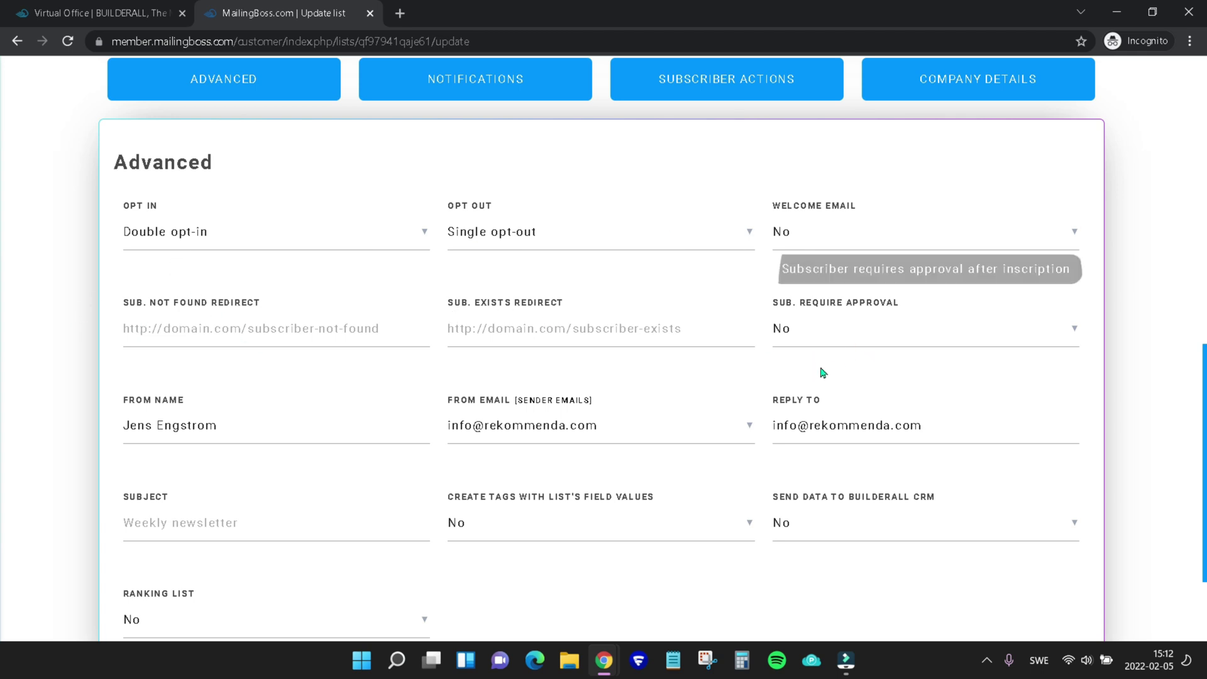
scroll(655, 340, down, 2)
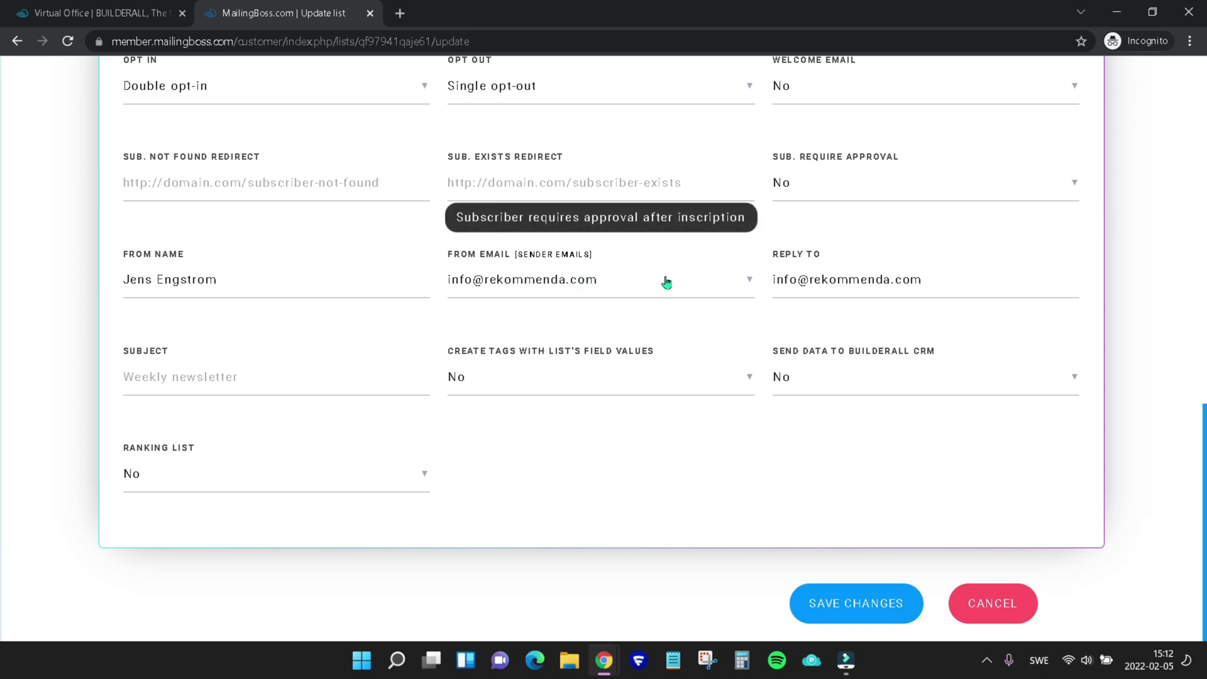
- Set the From Email and Reply To addresses to the techtoolreview.com domain
click(735, 291)
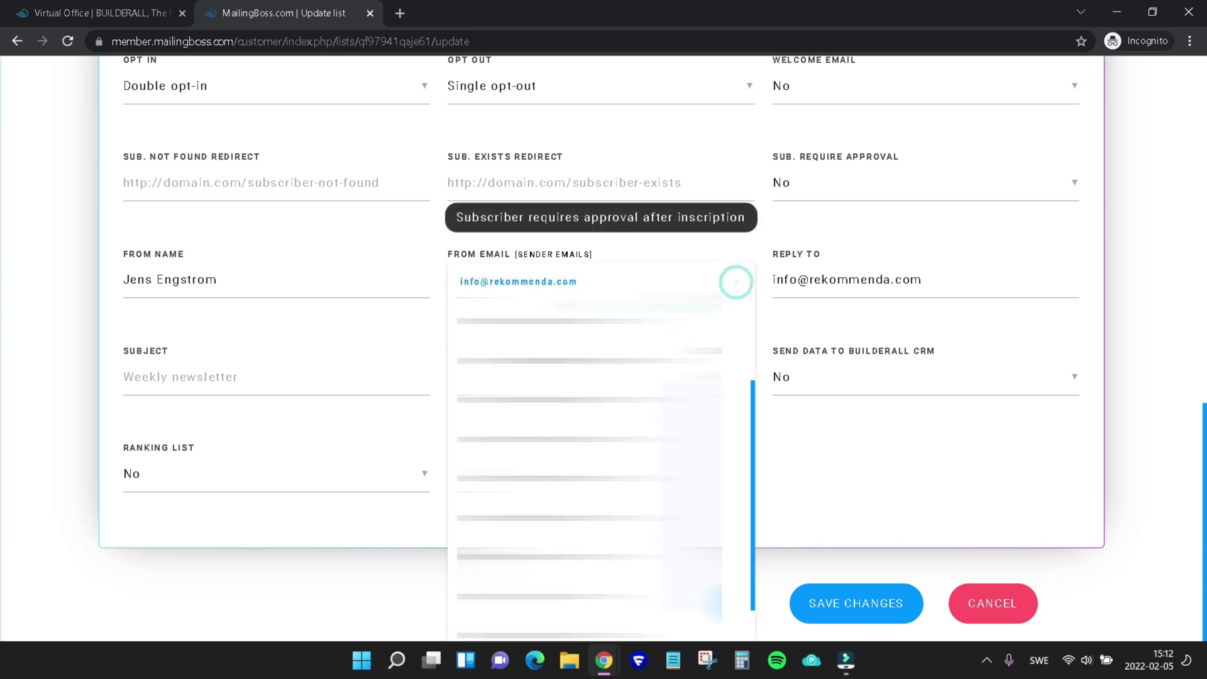
scroll(601, 440, down, 1)
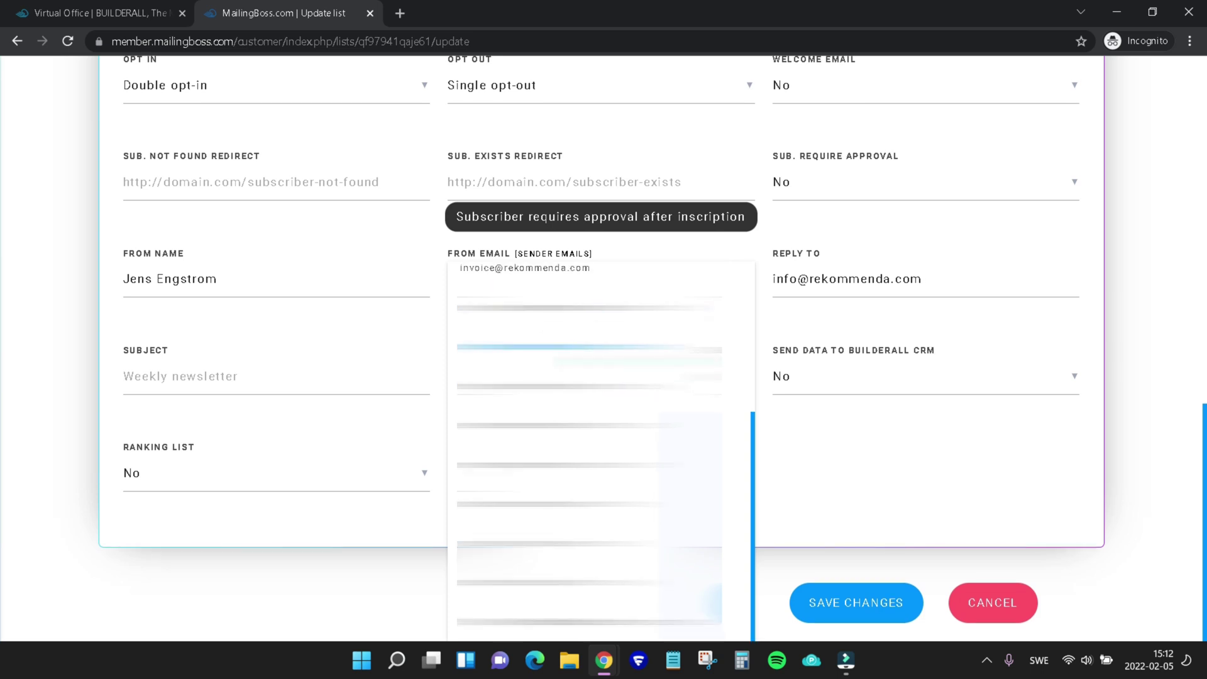
click(606, 290)
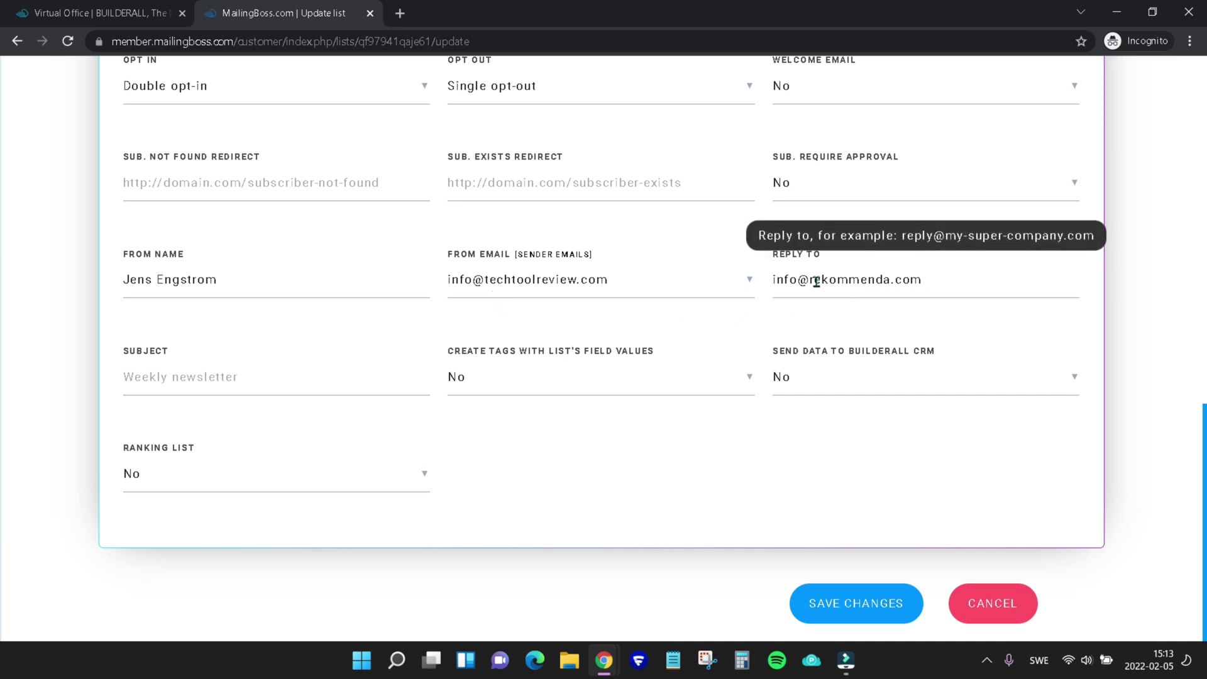
drag(809, 279, 983, 278)
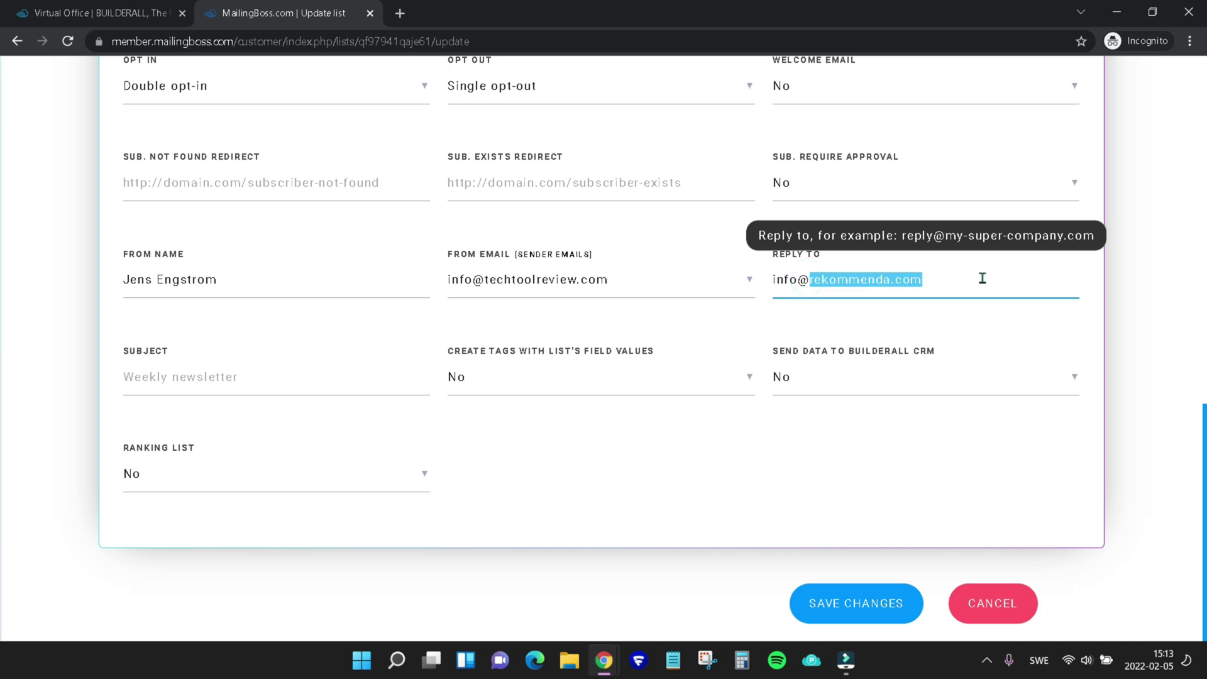
text(techtoo)
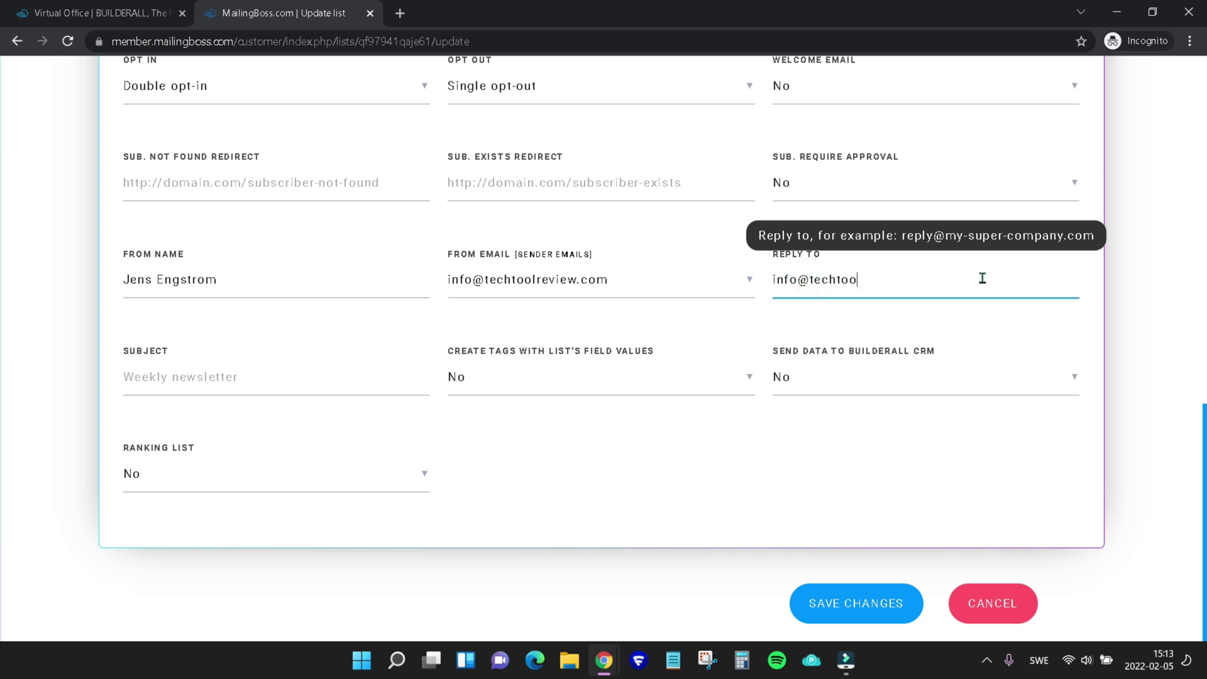
text(lreview.com)
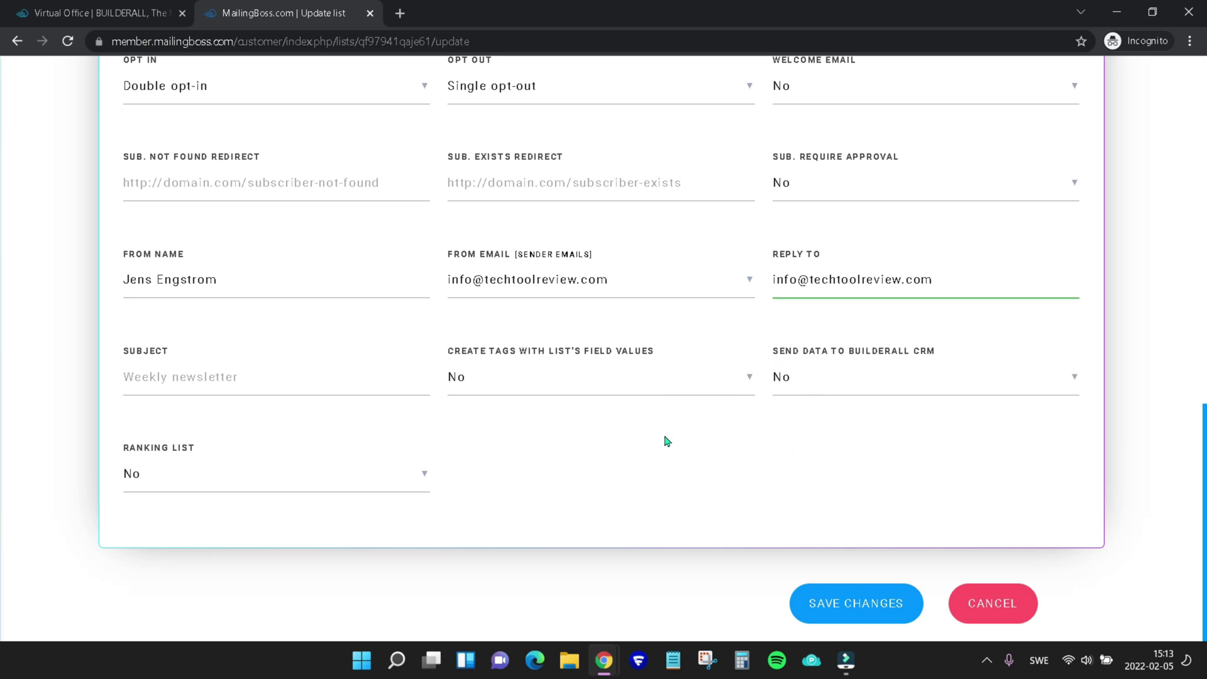
- Set Send Data to Builderall CRM and Ranking List to Yes, and save
click(1083, 385)
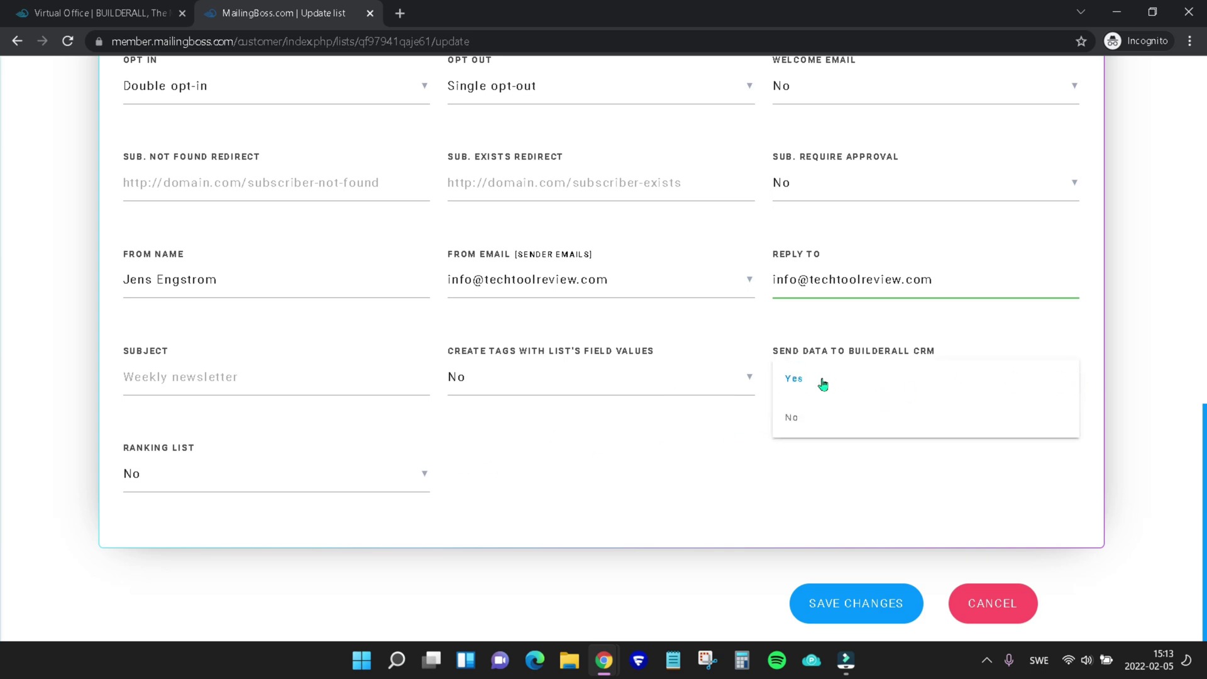
click(800, 381)
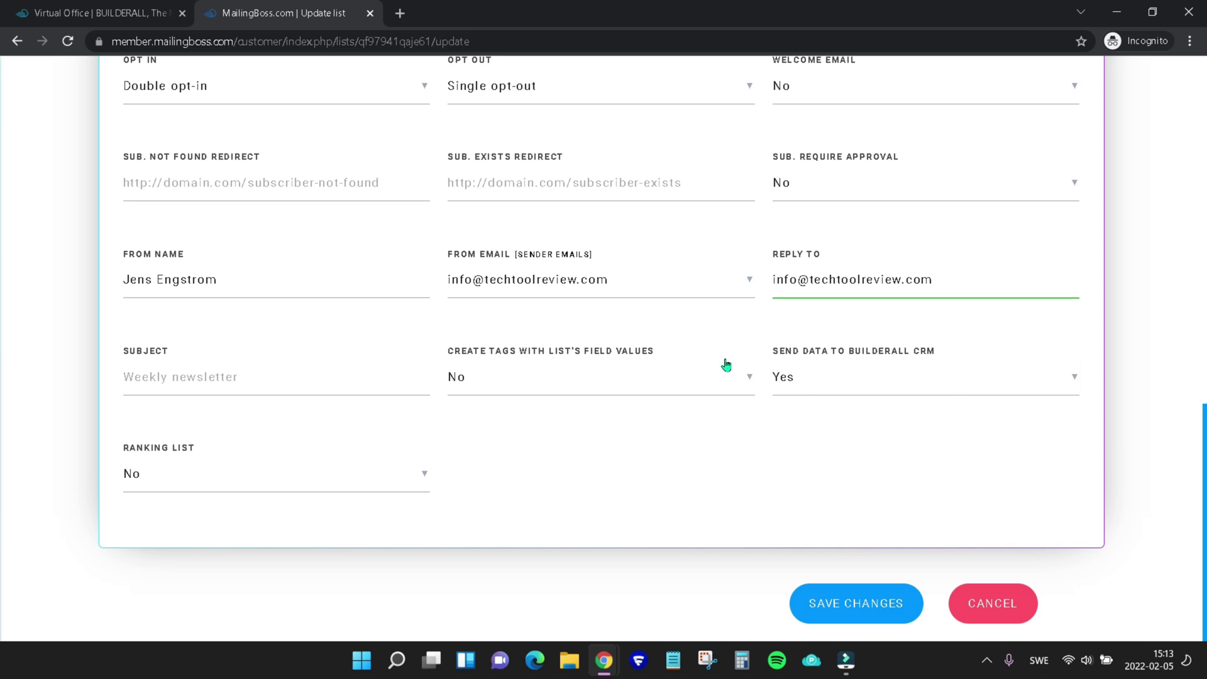
click(214, 481)
click(156, 477)
click(854, 604)
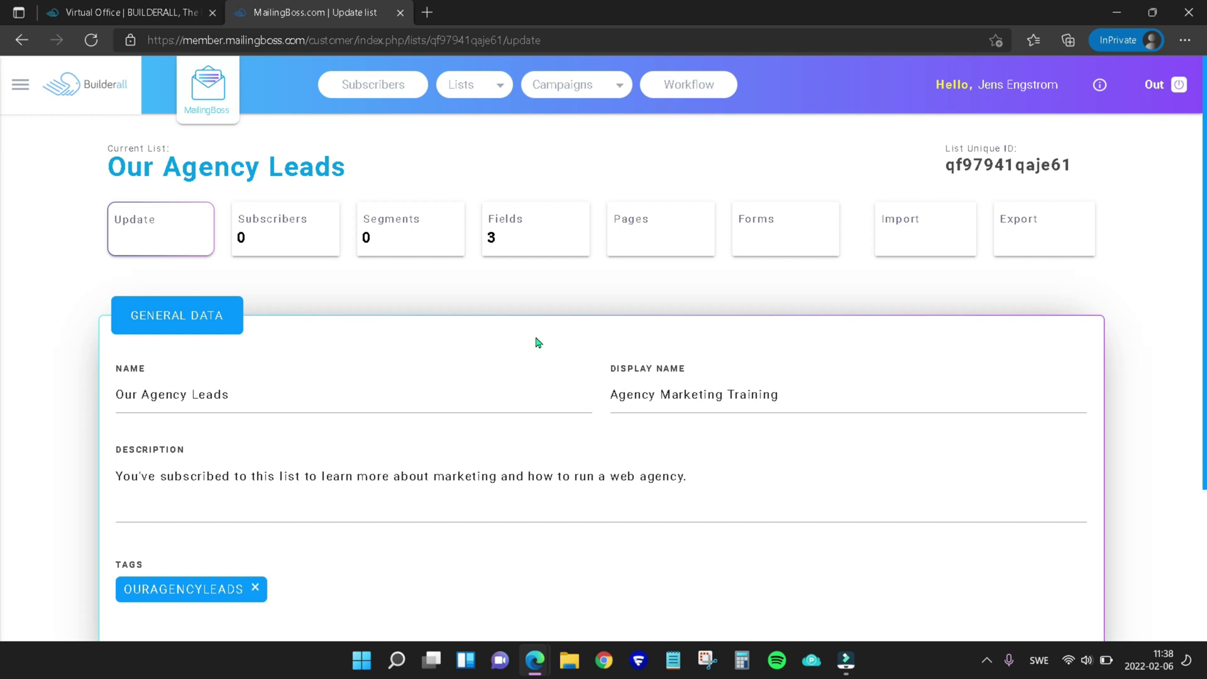
- Review the empty Company Details form, leave it blank, and save the list
scroll(536, 342, down, 3)
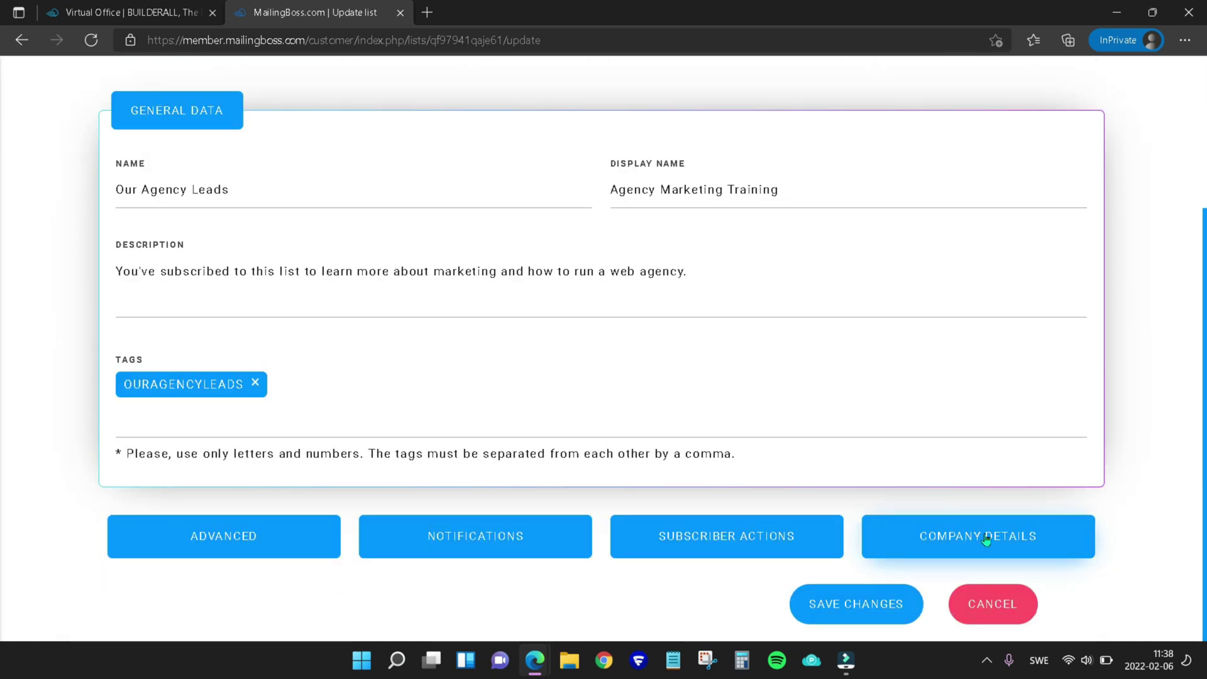
click(1007, 542)
scroll(748, 527, down, 6)
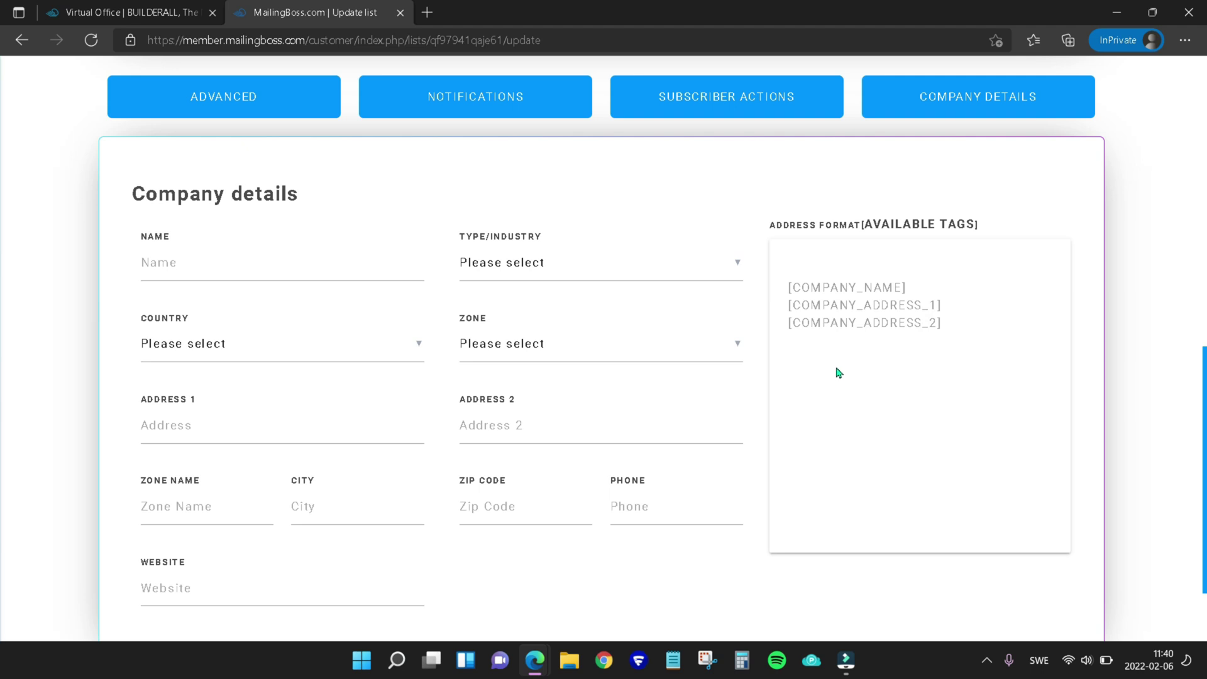
scroll(838, 373, down, 1)
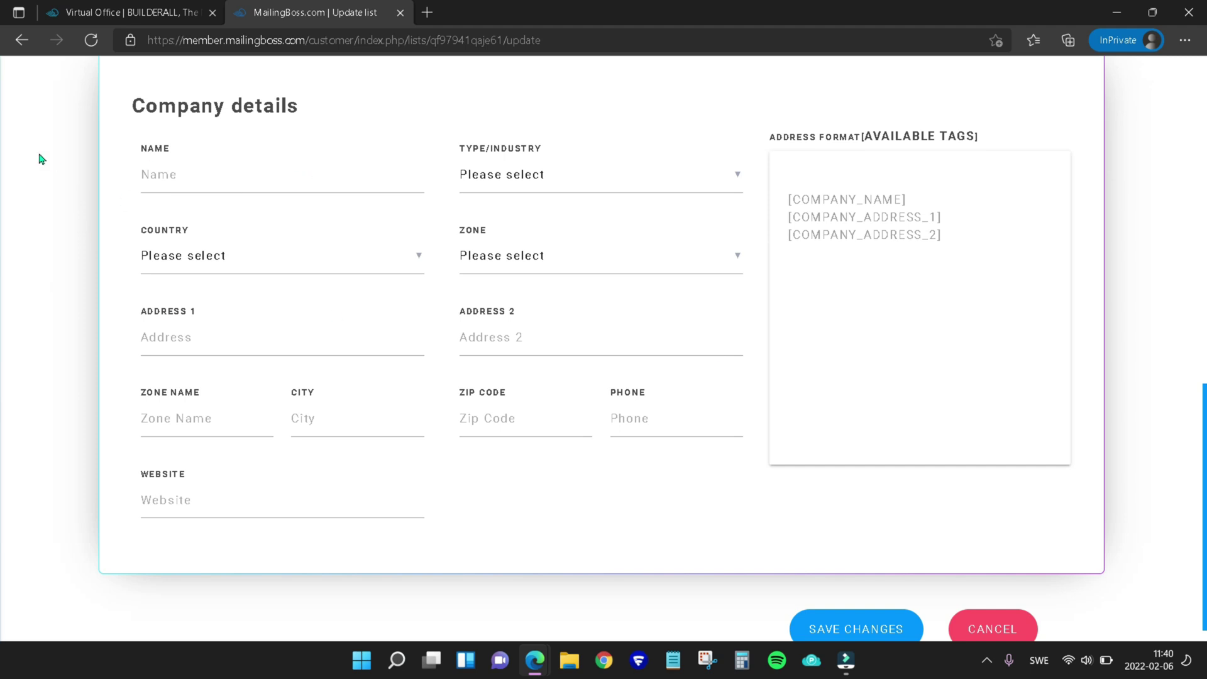
scroll(794, 405, down, 1)
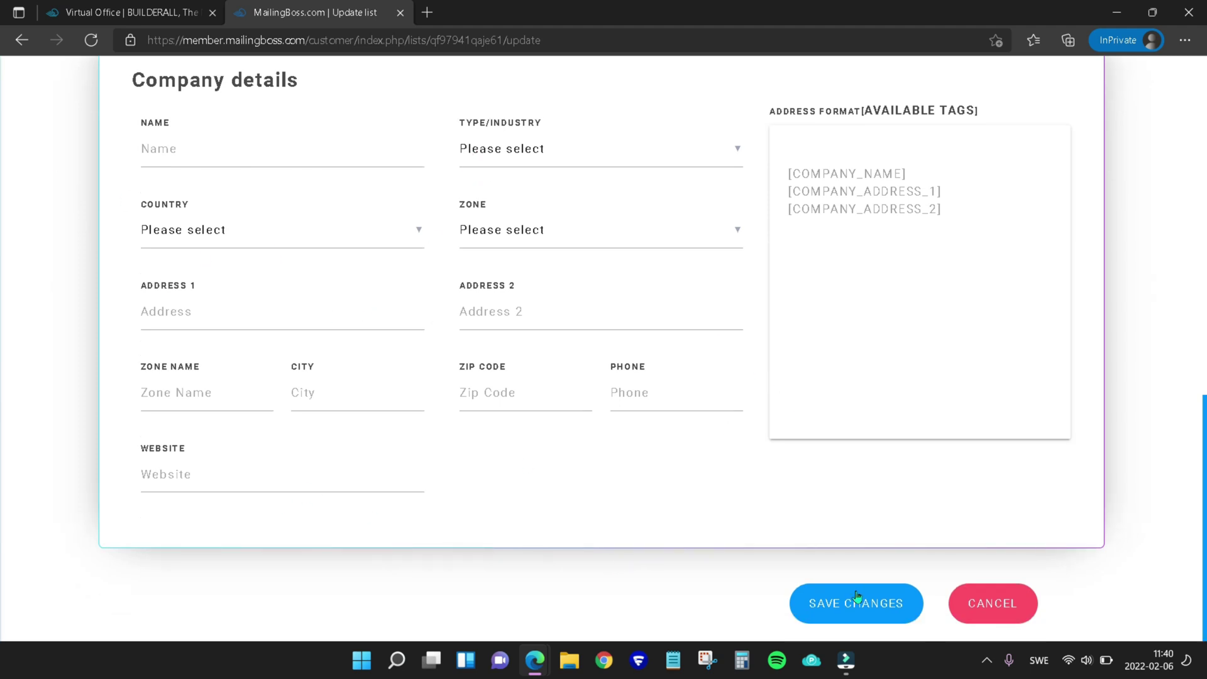
click(858, 613)
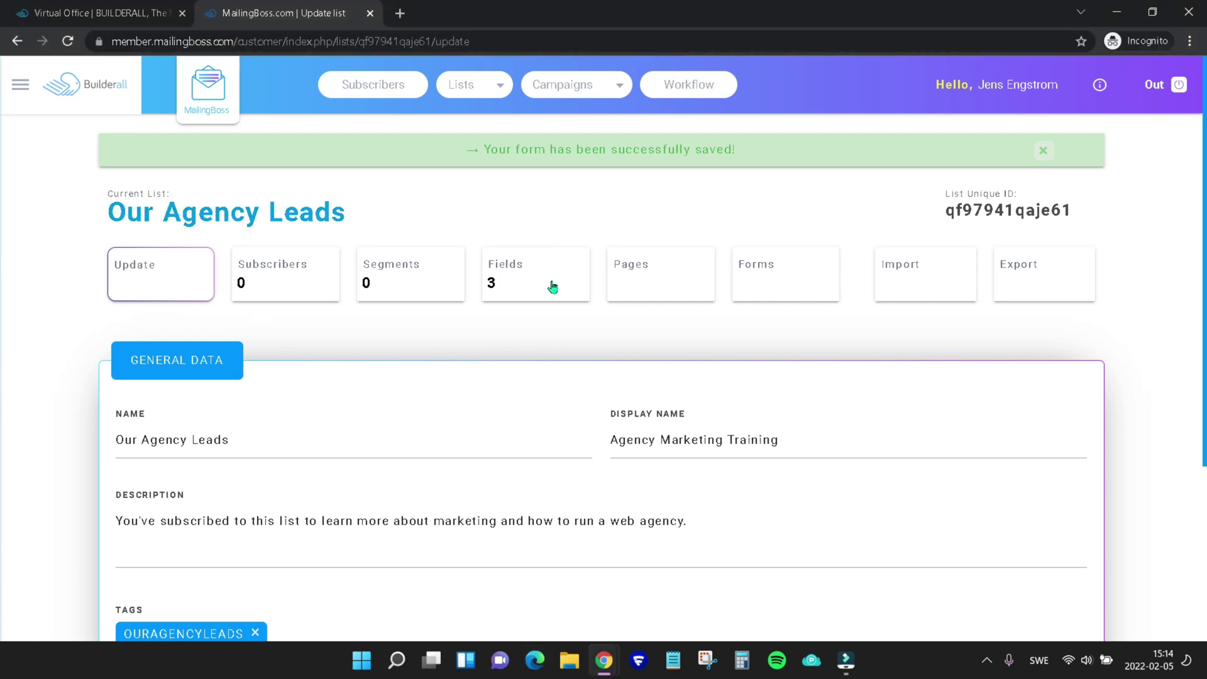
- In the list's custom fields, give First name sort order 1
click(518, 277)
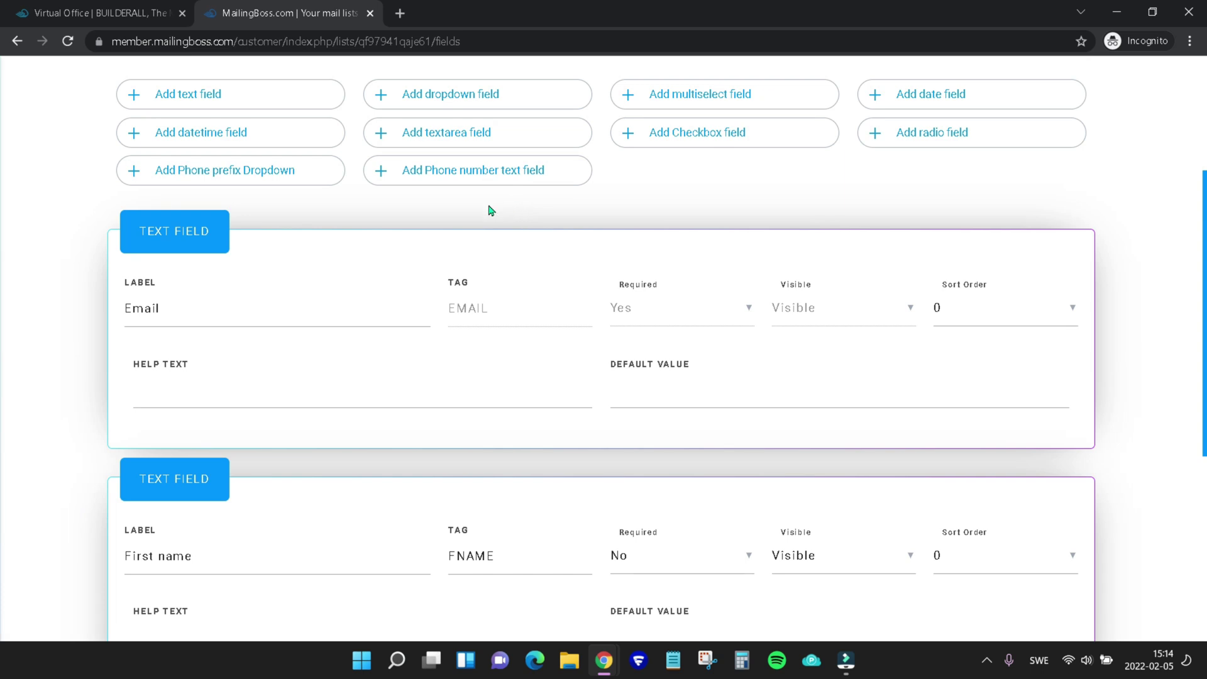
scroll(491, 210, down, 3)
scroll(491, 211, down, 3)
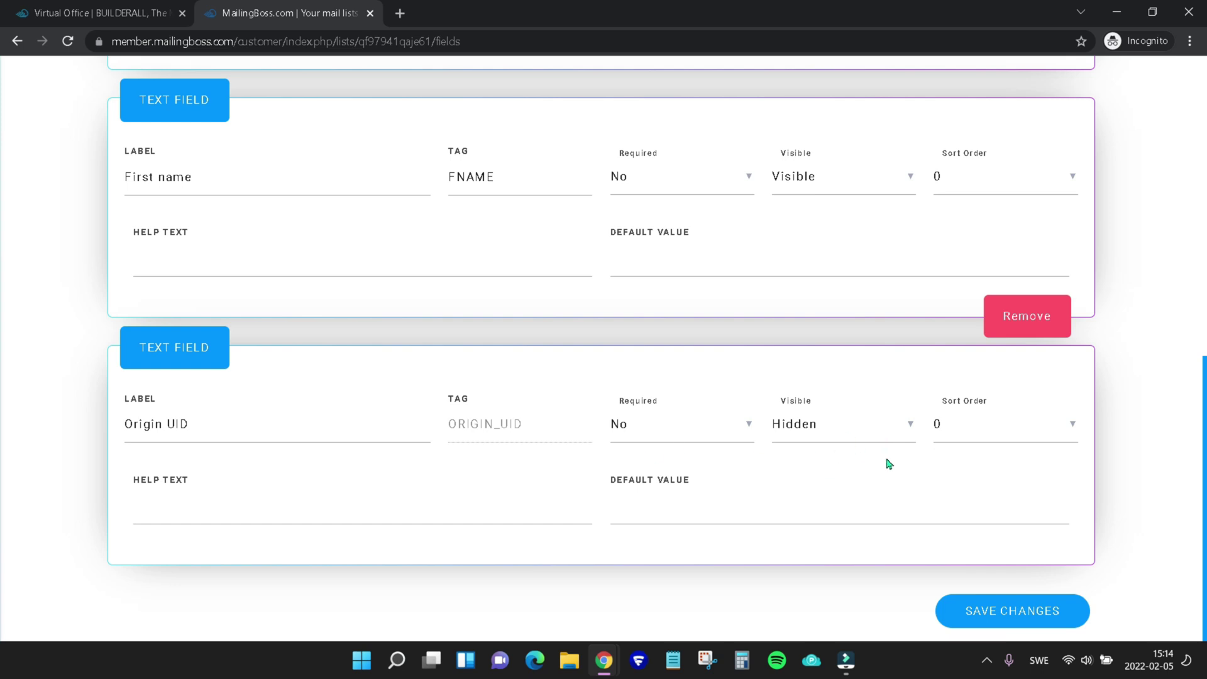
scroll(886, 463, up, 3)
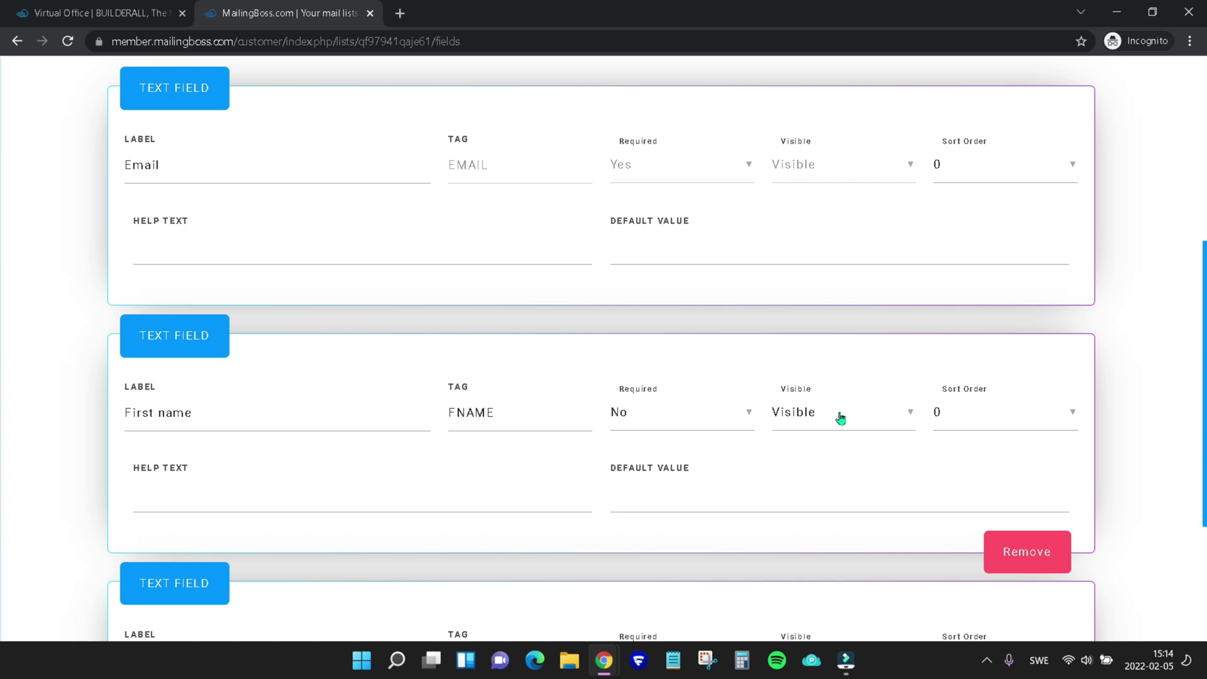
scroll(820, 447, up, 2)
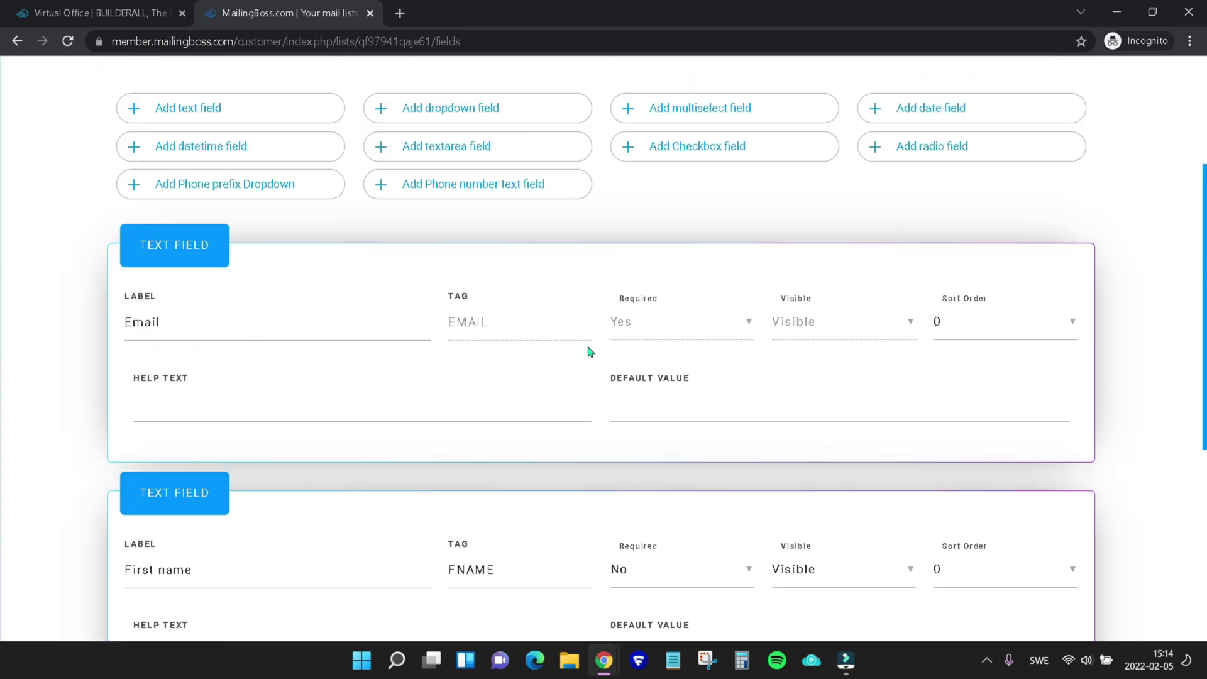
scroll(627, 375, down, 1)
scroll(728, 442, down, 1)
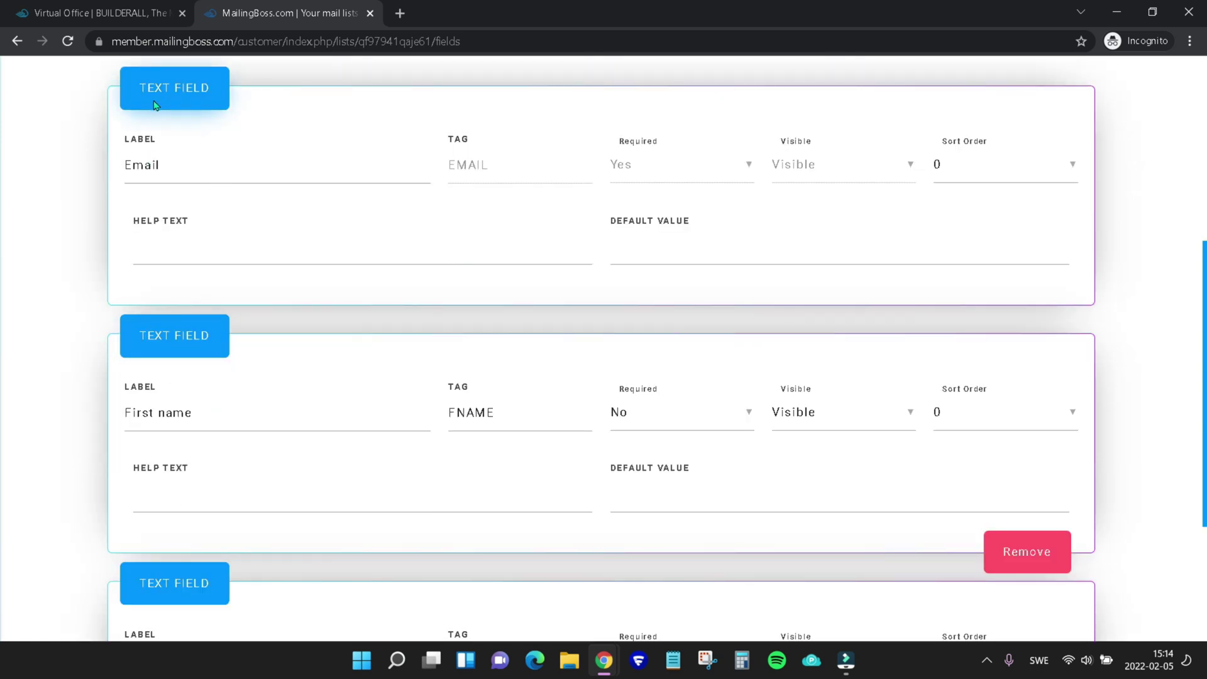
click(254, 366)
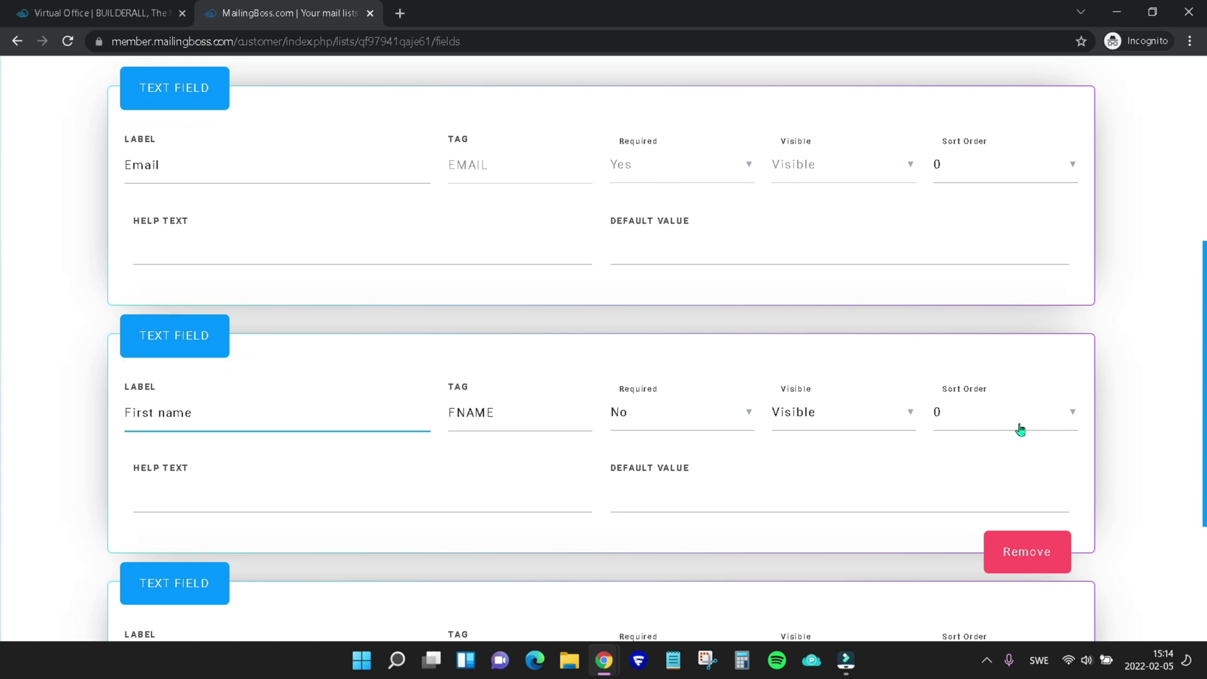
click(1073, 416)
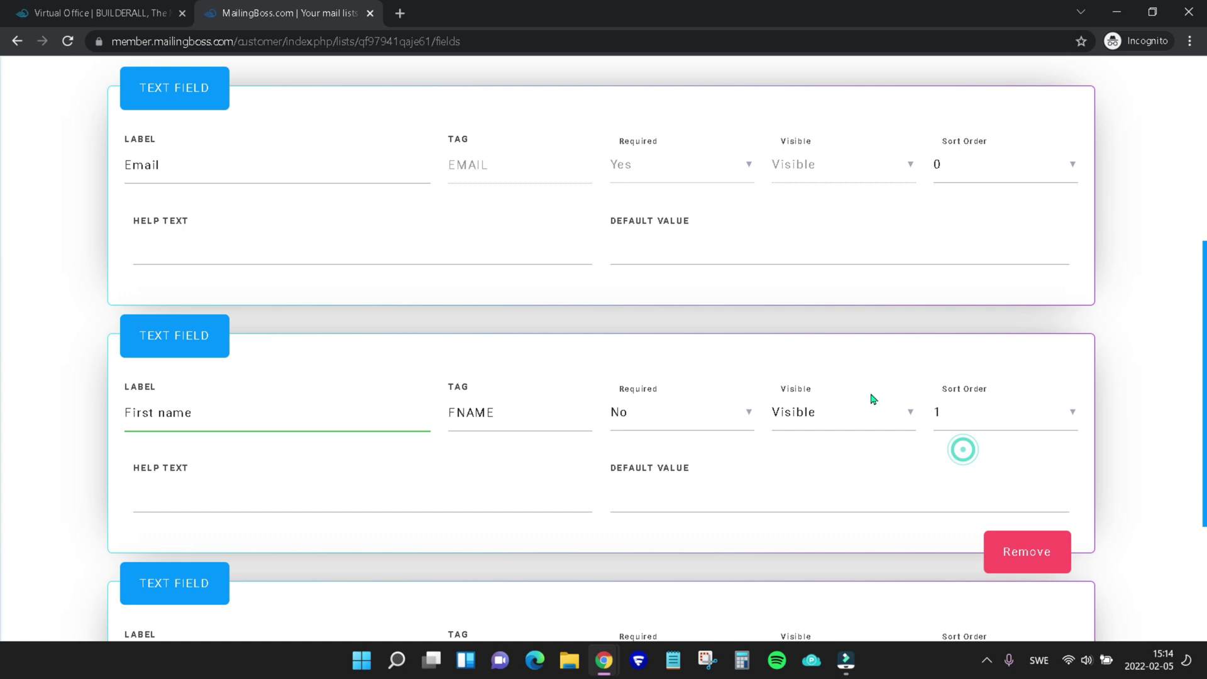
- Give Email sort order 2 and Origin UID sort order 3, then save
click(1074, 166)
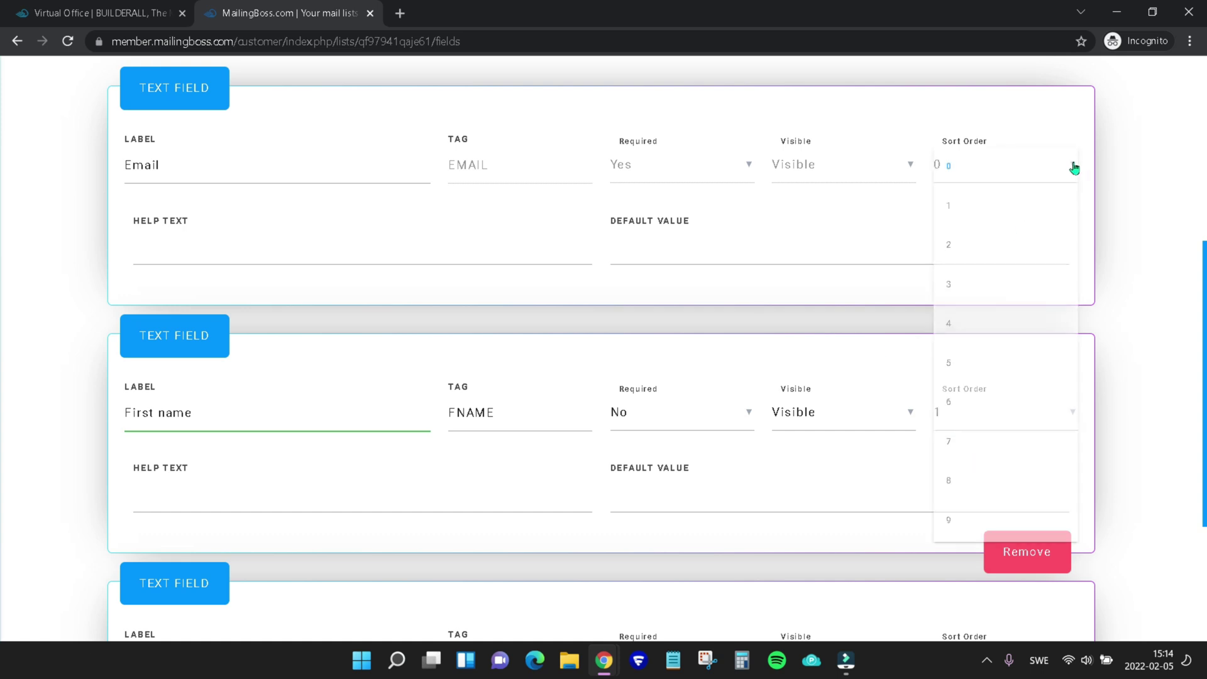
click(949, 248)
scroll(843, 314, down, 3)
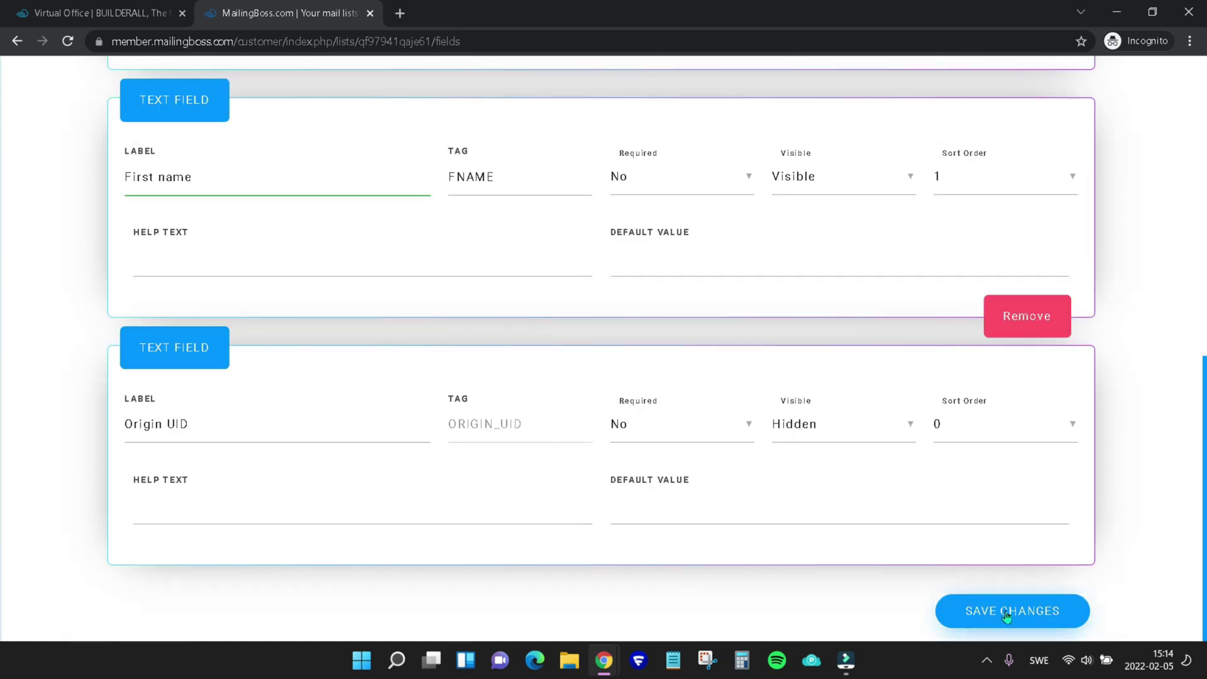
click(1065, 433)
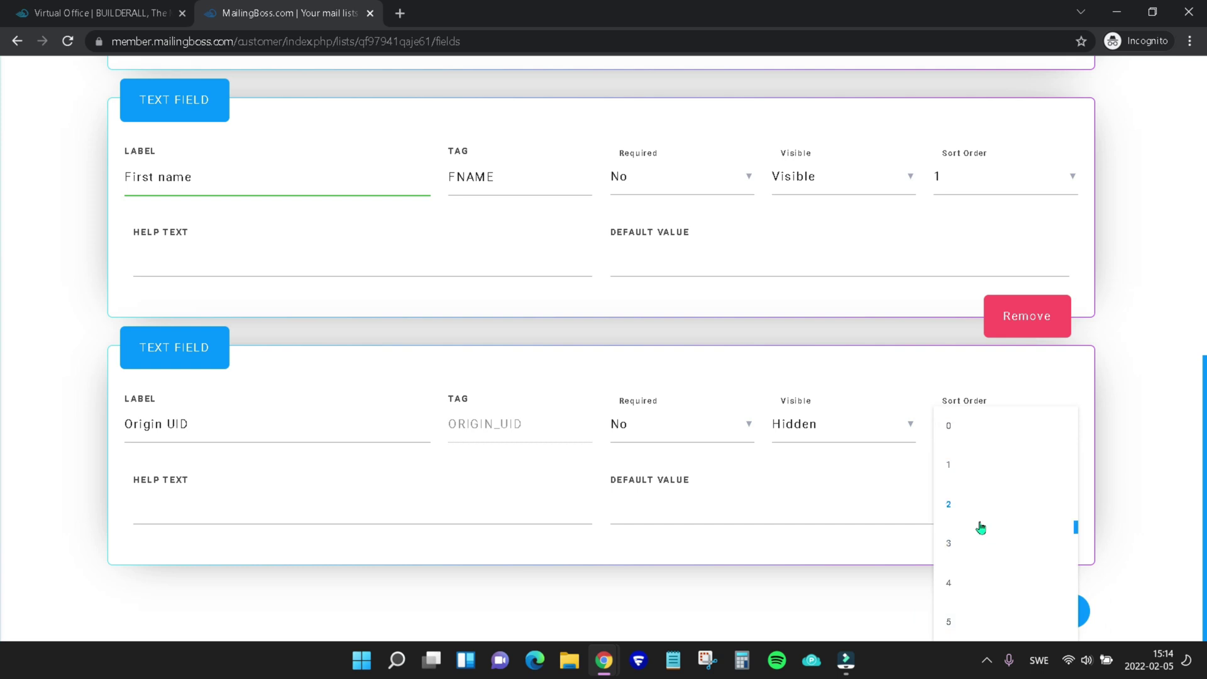
click(968, 554)
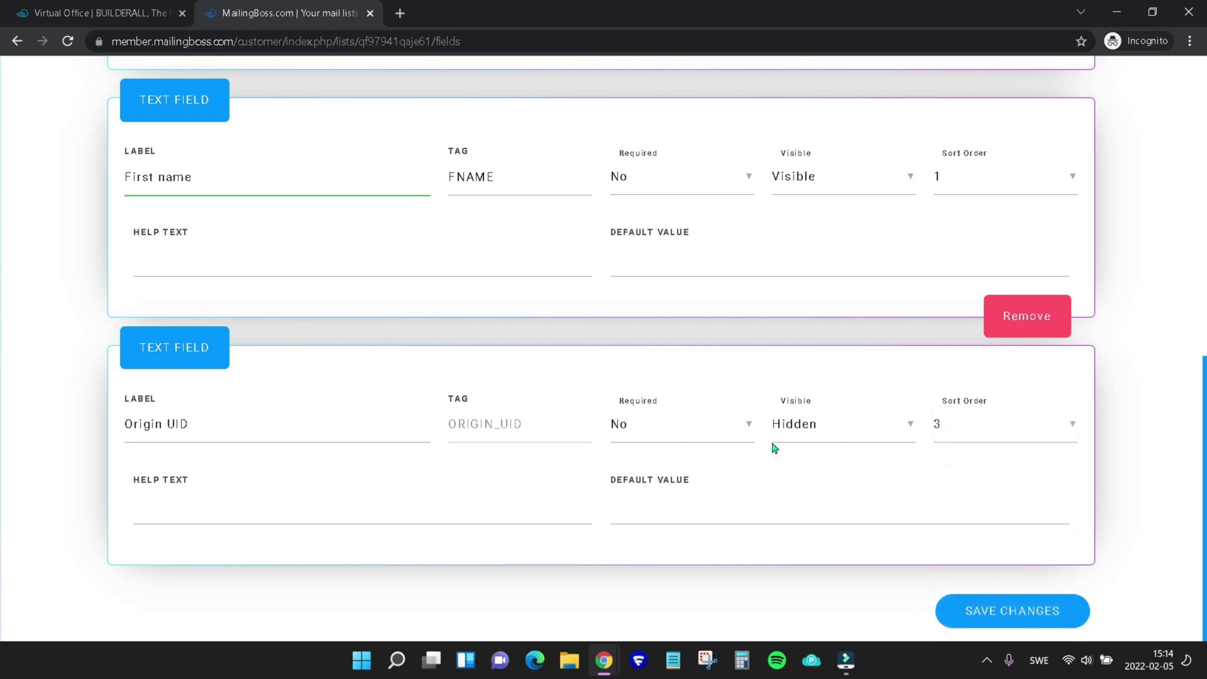
click(1025, 623)
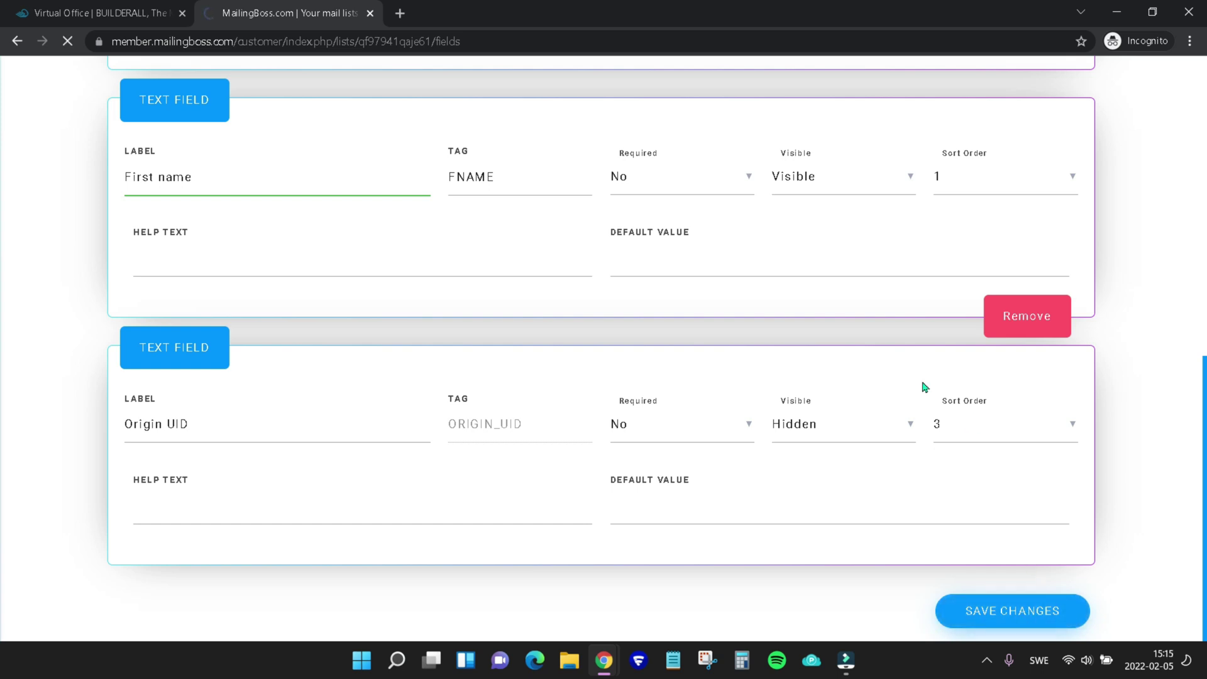
scroll(478, 250, down, 3)
scroll(336, 173, down, 3)
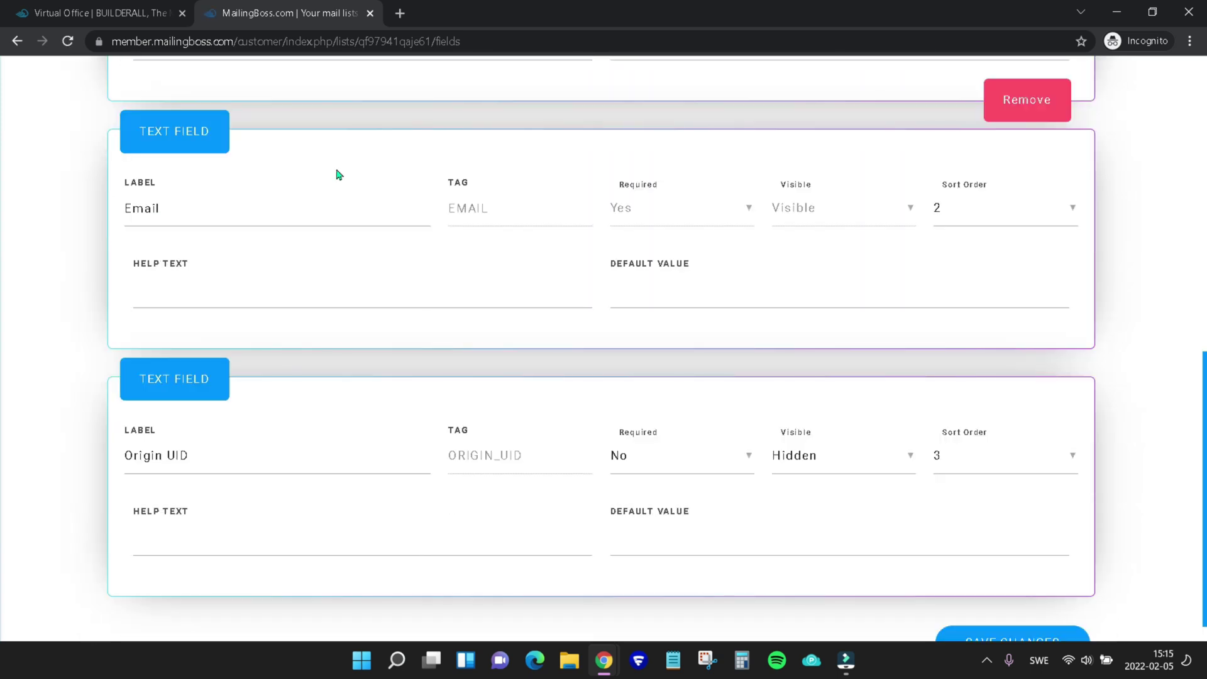
scroll(337, 174, up, 5)
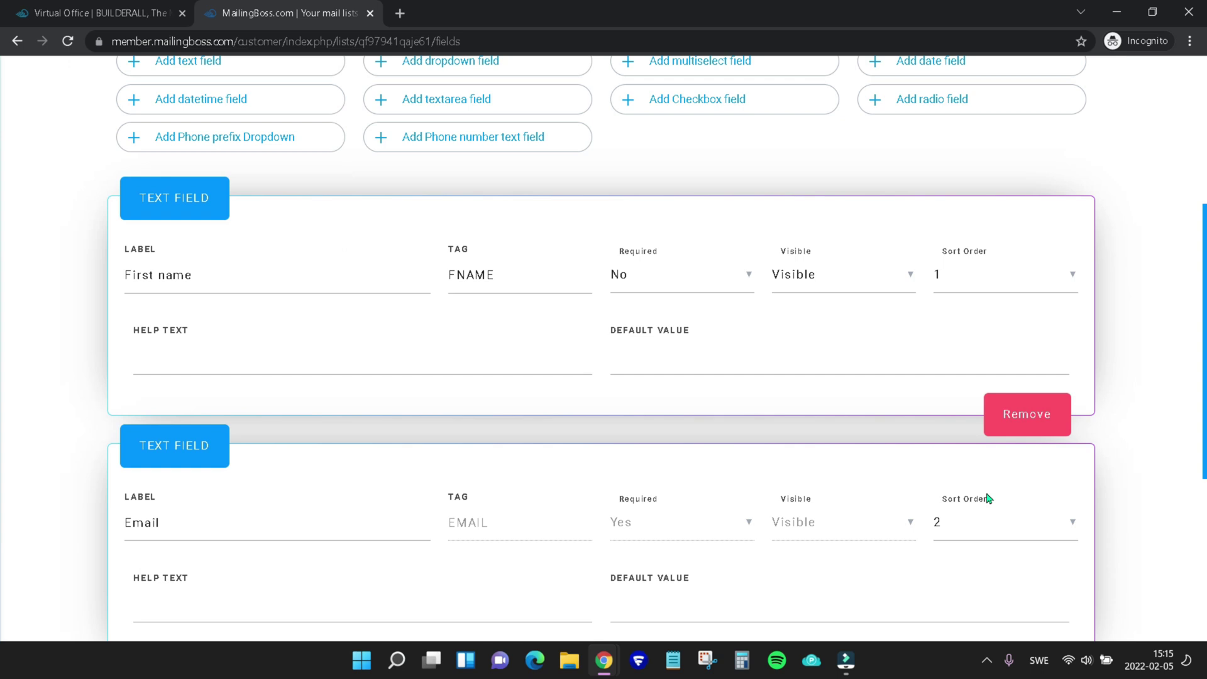
scroll(987, 498, up, 3)
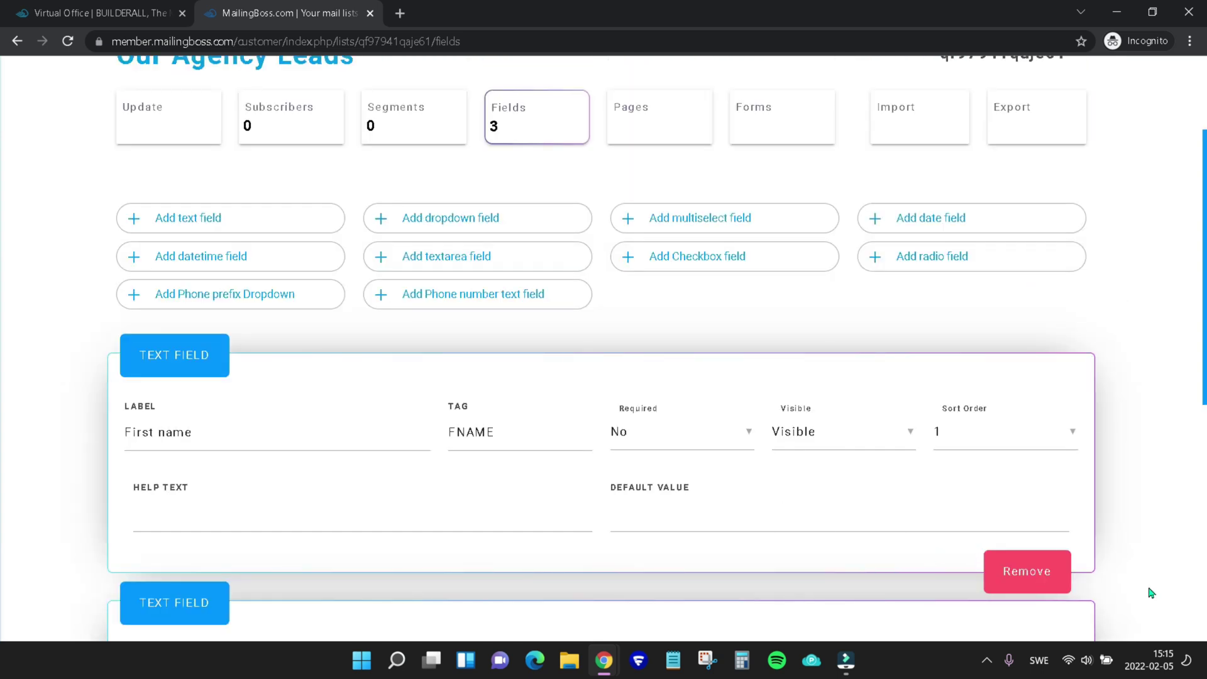
- Delete the old First name field and save the list fields
click(1041, 574)
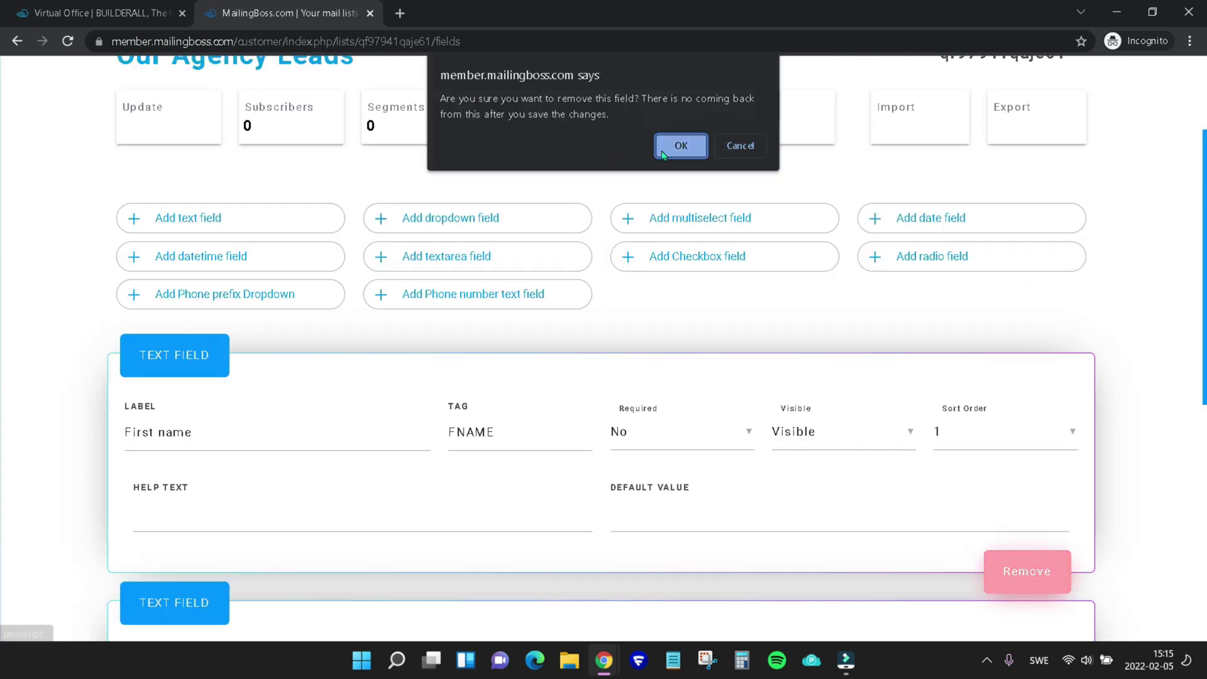
click(681, 146)
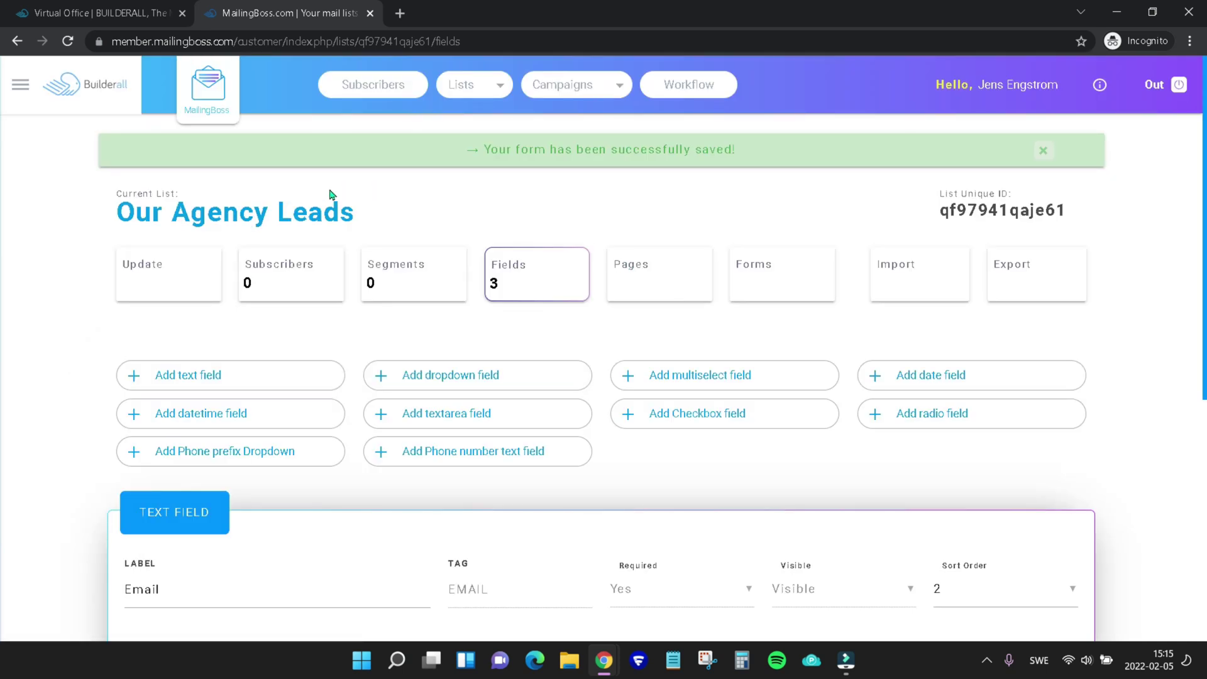
scroll(763, 325, down, 6)
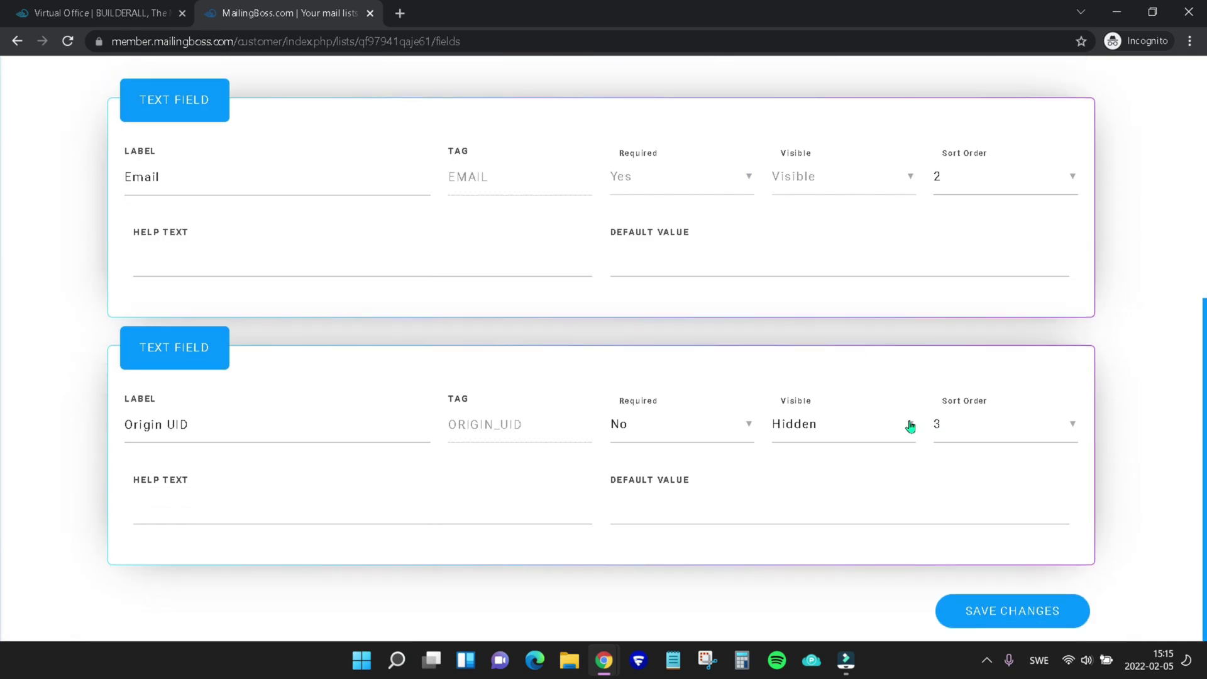
click(1008, 608)
scroll(255, 329, up, 3)
scroll(170, 440, up, 4)
scroll(174, 522, down, 1)
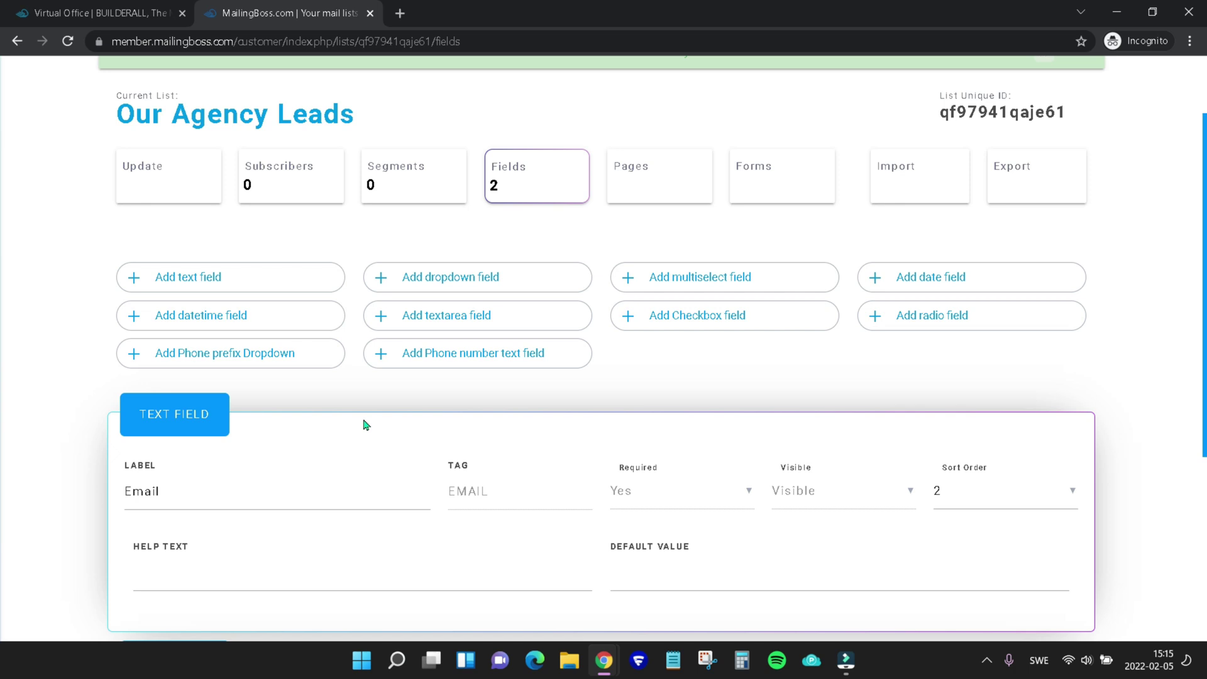
scroll(359, 425, down, 1)
scroll(359, 426, up, 1)
- Add a new text field labelled First Name with tag FNAME
click(138, 280)
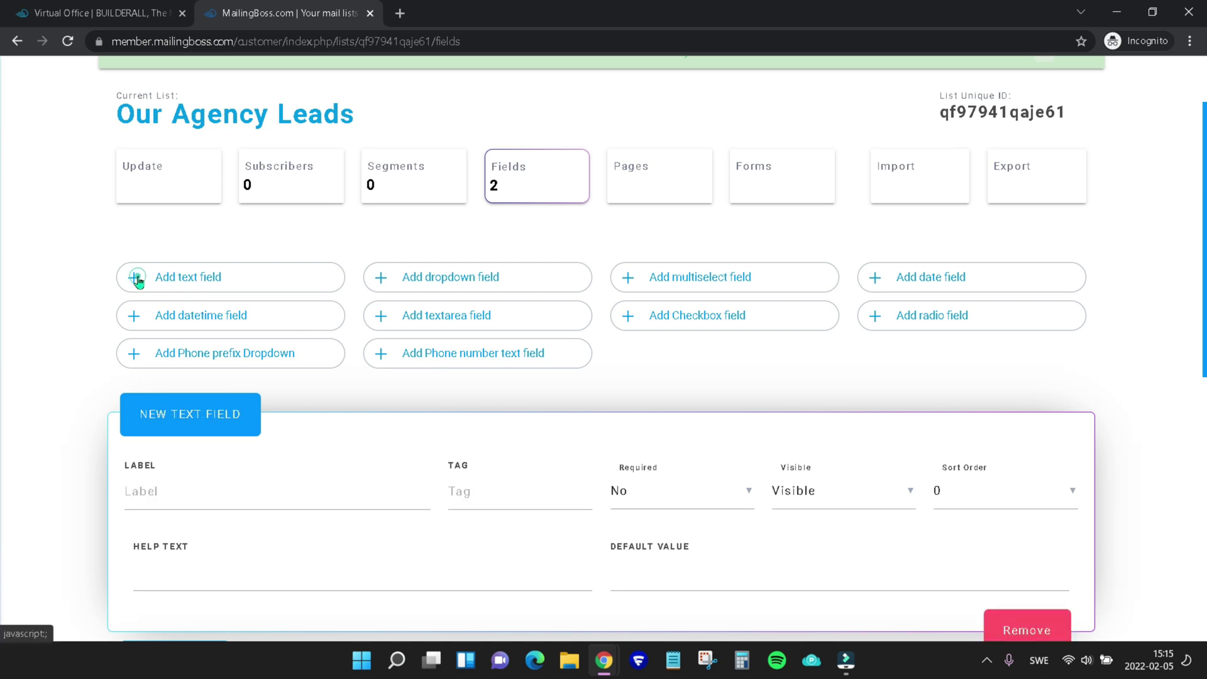
scroll(615, 471, down, 3)
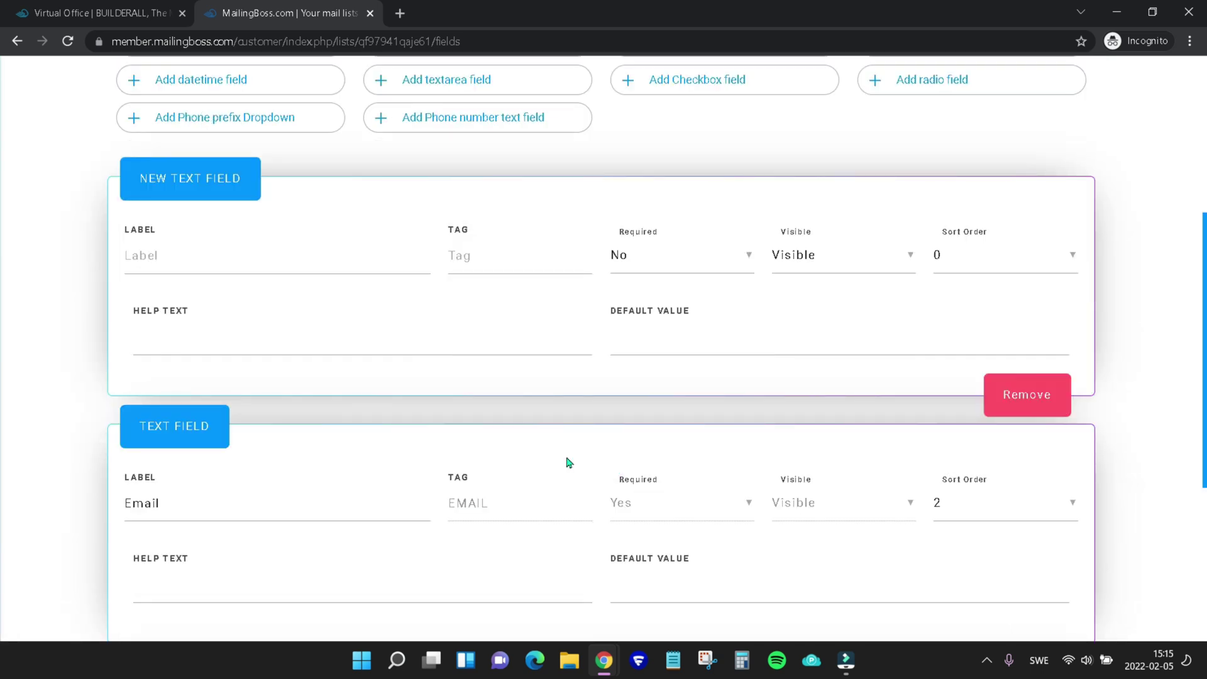
scroll(568, 463, up, 3)
scroll(168, 491, down, 3)
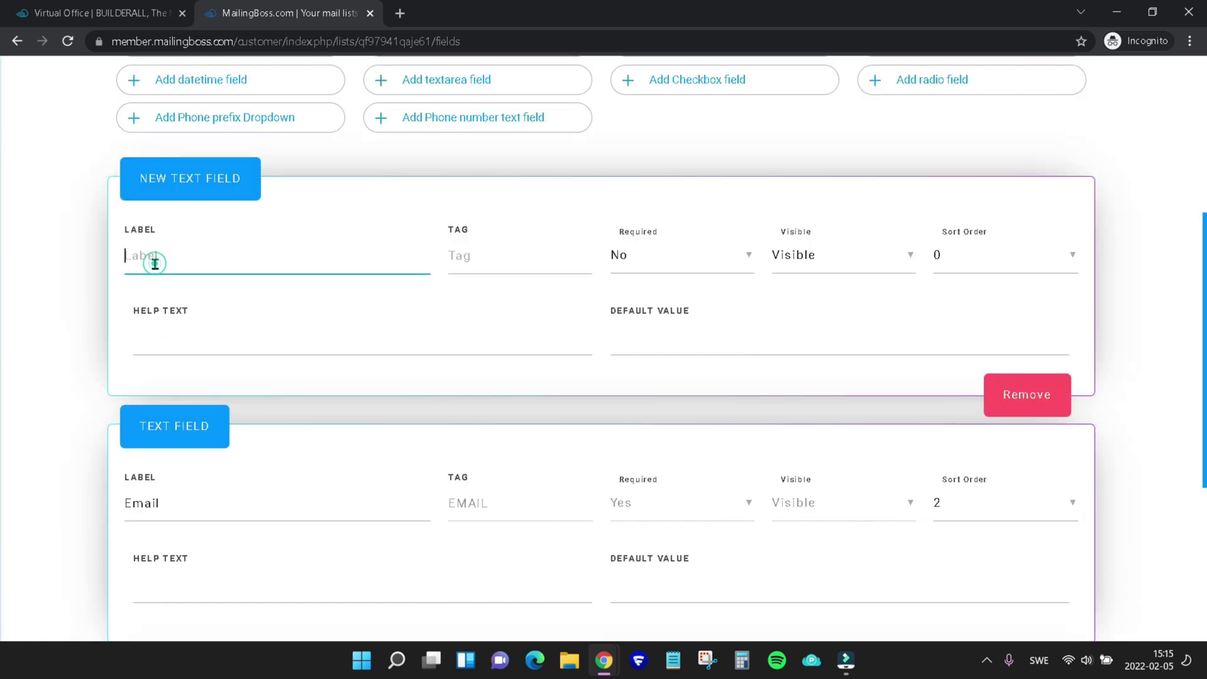
text(First Name)
click(472, 261)
text(FNAME)
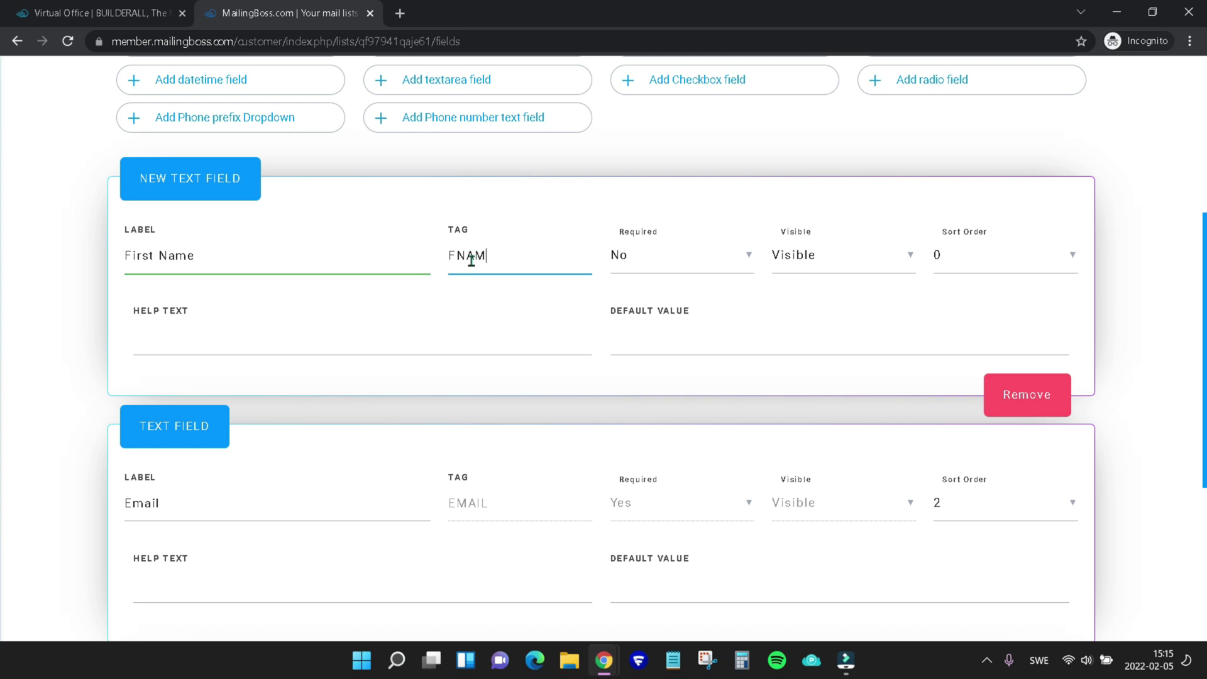
- Make the First Name field optional with sort order 1, and save
click(723, 261)
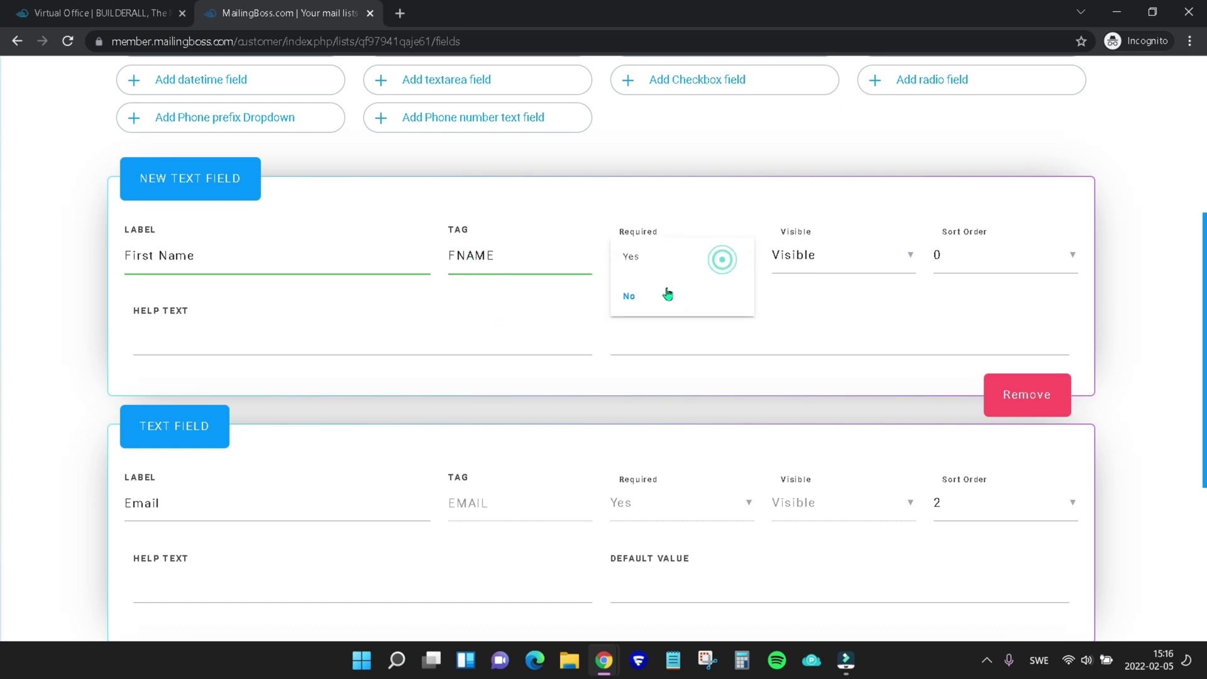
click(731, 212)
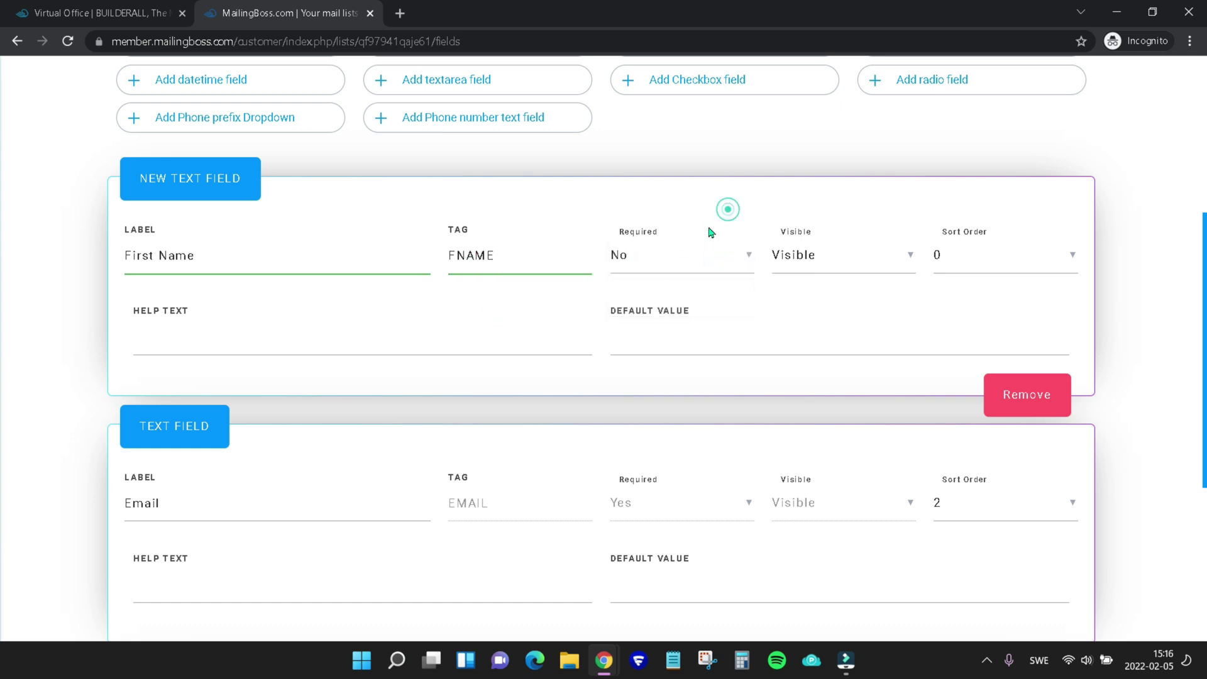
click(1054, 259)
click(932, 312)
click(1001, 274)
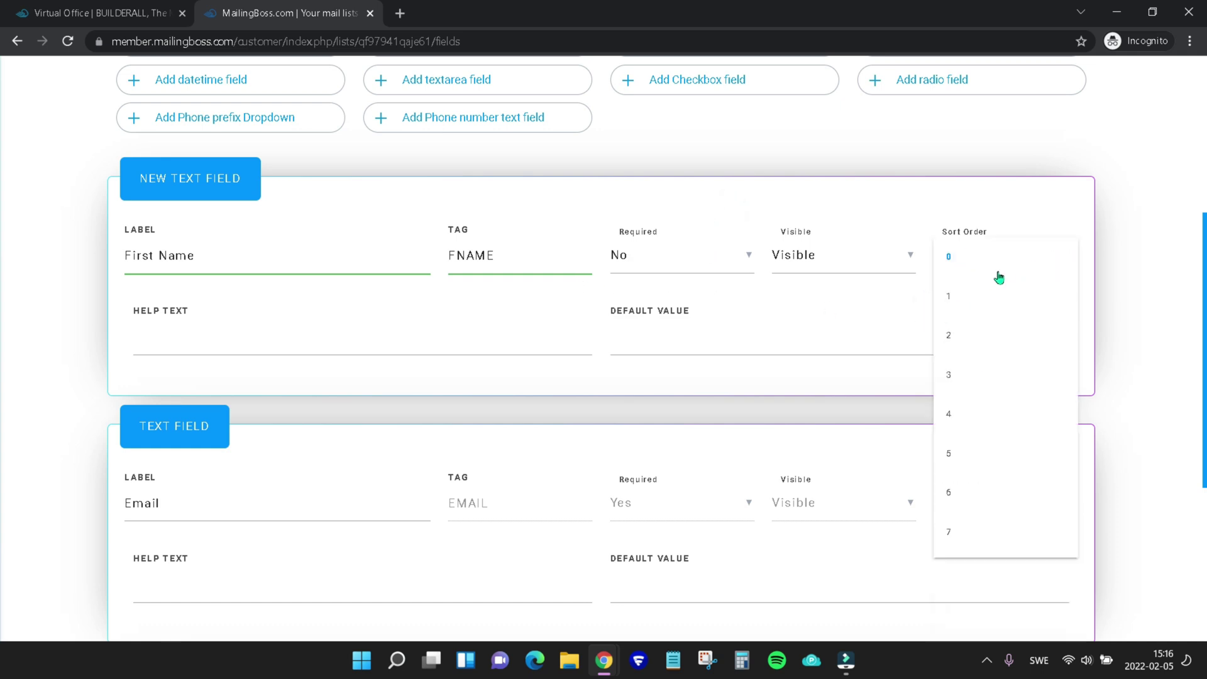
click(978, 305)
click(906, 319)
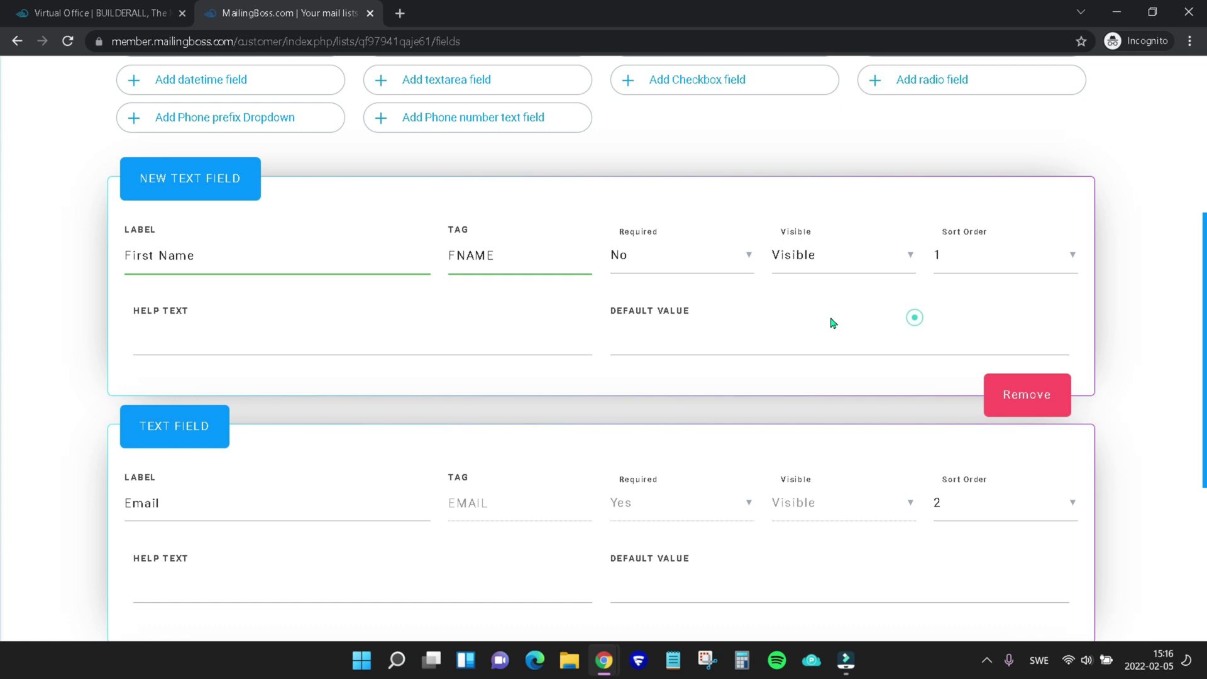
scroll(480, 305, down, 1)
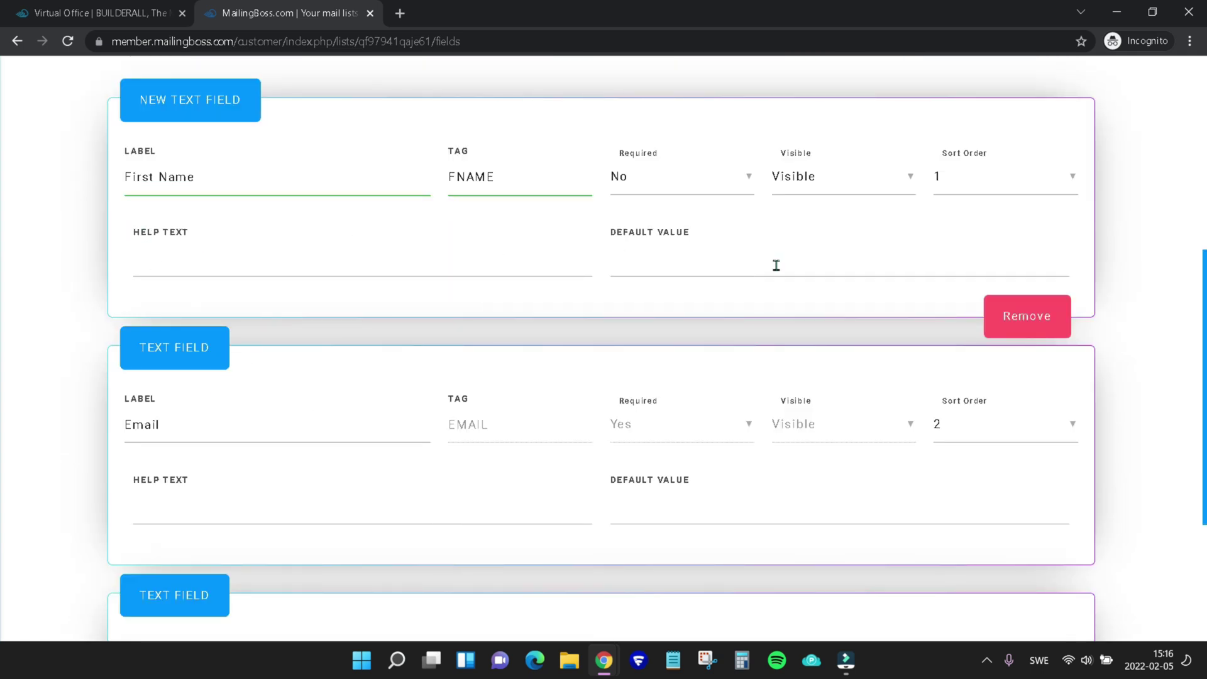
scroll(796, 245, down, 3)
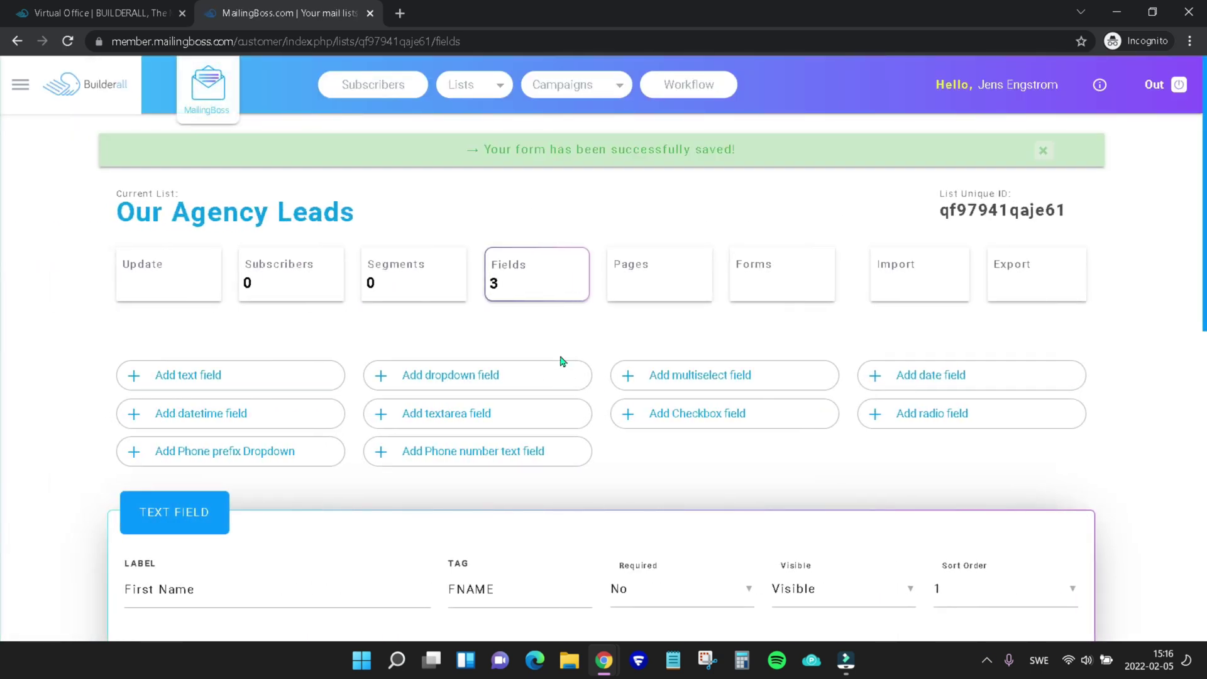
scroll(528, 354, down, 2)
scroll(529, 353, up, 2)
- Open the Pending subscribe page and expand ADVANCED to show the redirect URL and seconds fields
click(663, 272)
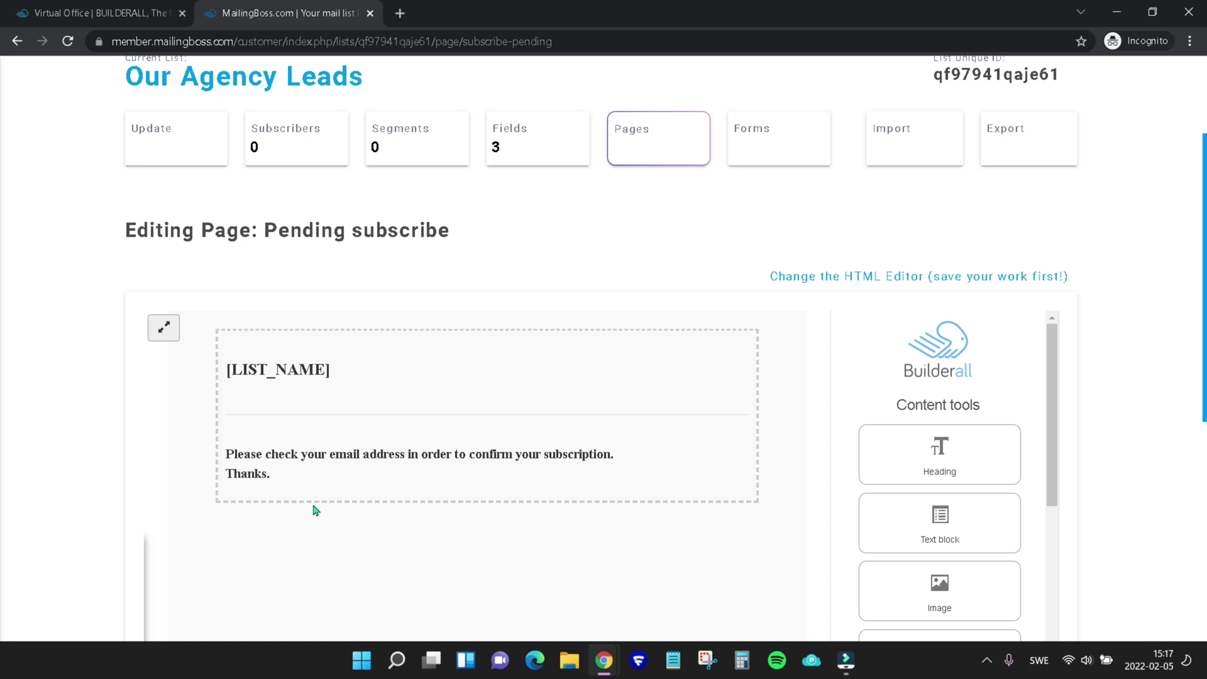
mouse_move(487, 466)
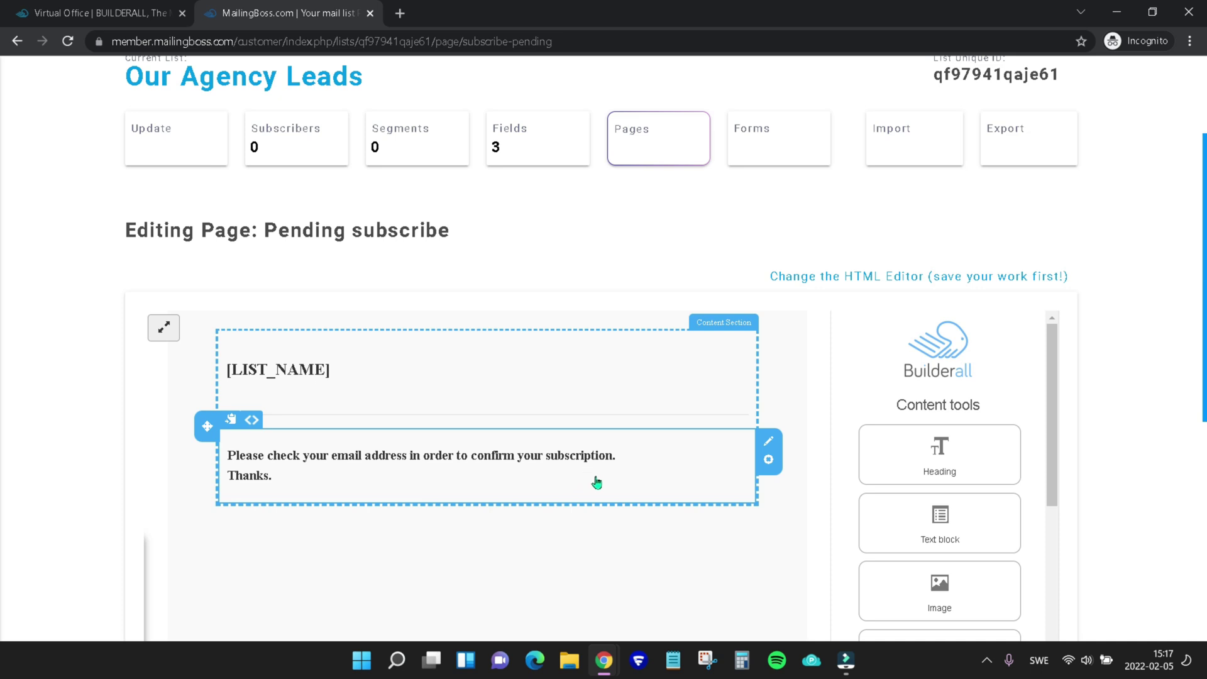
scroll(629, 490, down, 2)
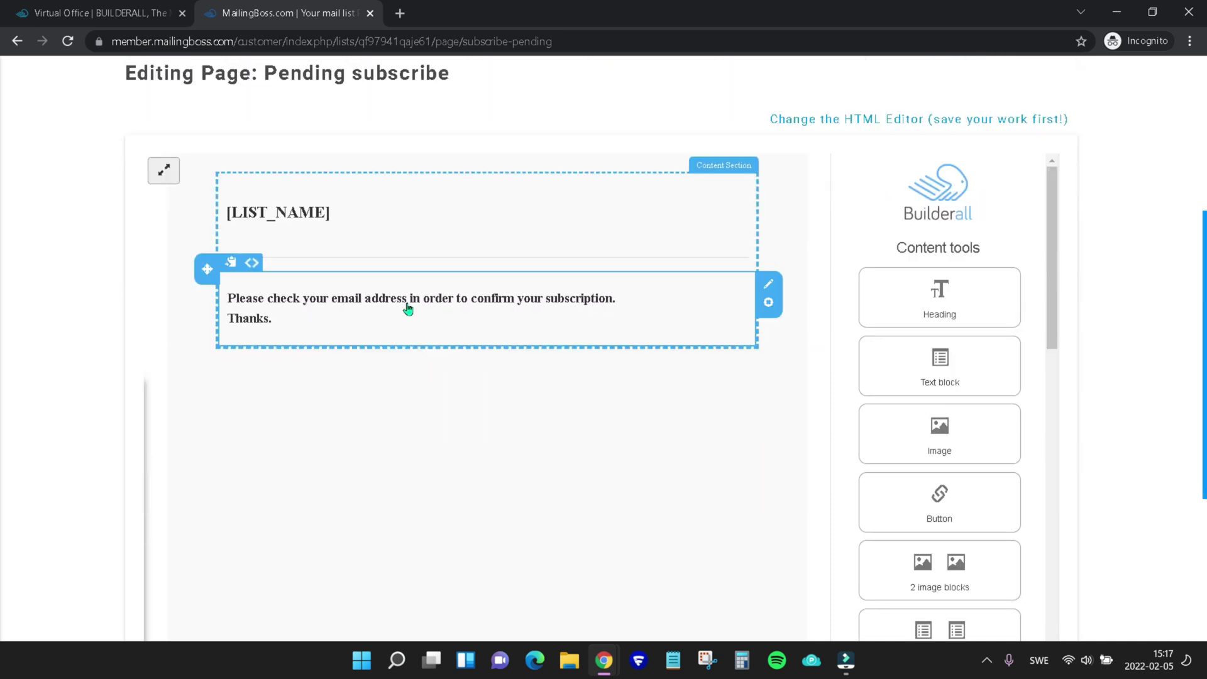
scroll(619, 322, down, 2)
scroll(629, 326, down, 1)
scroll(459, 302, up, 3)
scroll(588, 300, down, 3)
scroll(591, 300, down, 1)
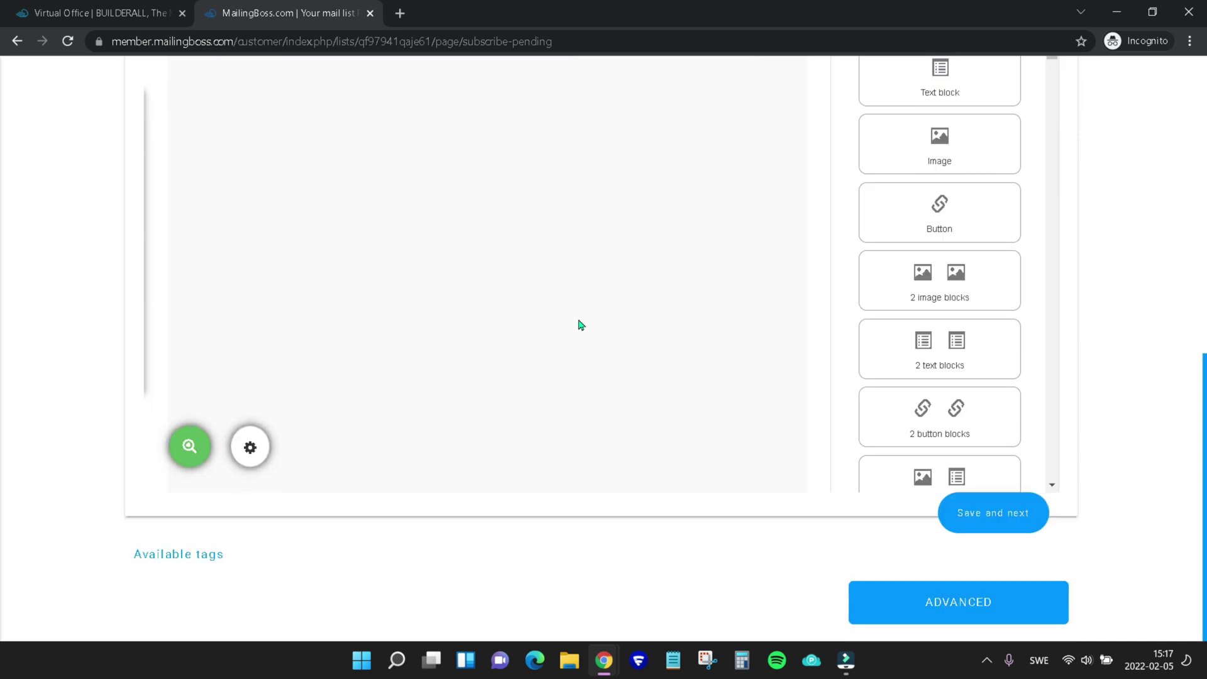
click(943, 603)
scroll(673, 418, down, 3)
scroll(208, 355, down, 2)
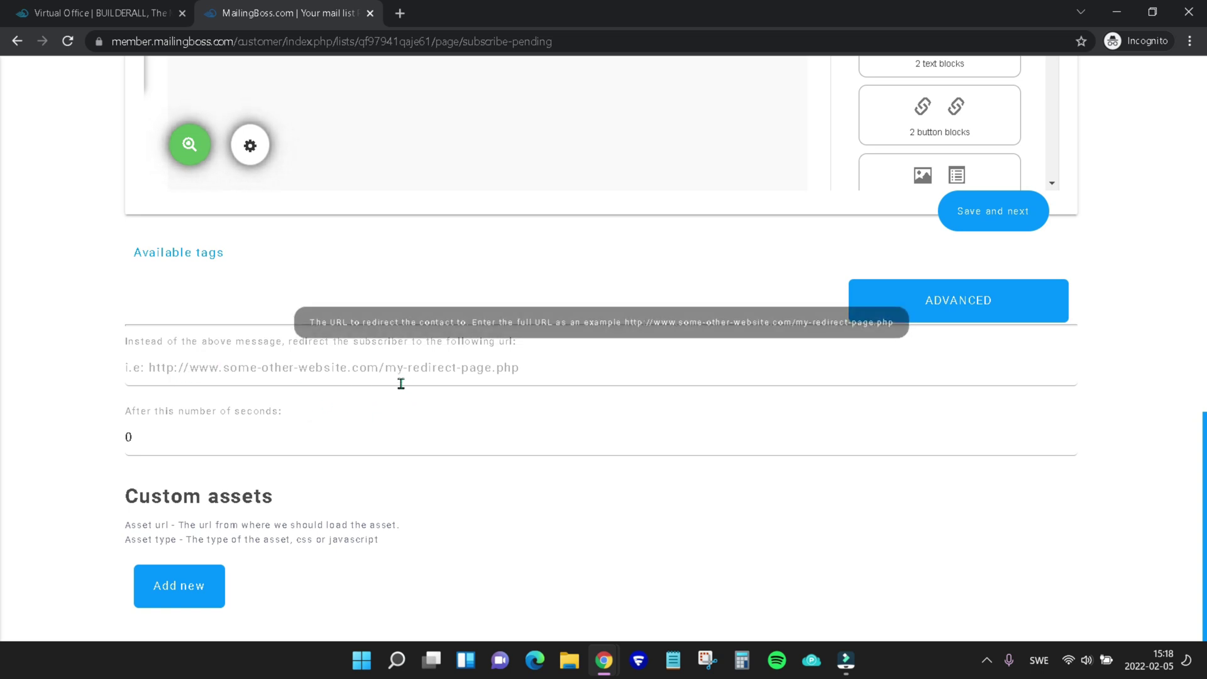
- Open Our Agency Website's live Confirm Email page in Cheetah and copy its URL
click(65, 12)
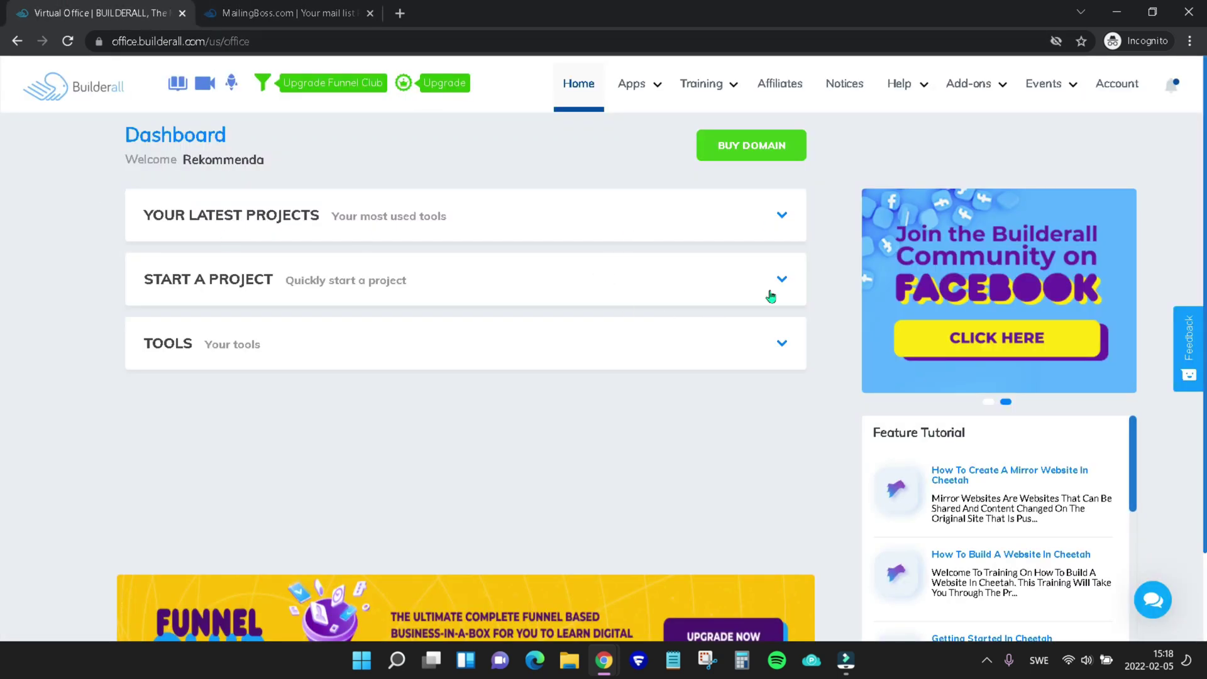
click(703, 87)
mouse_move(638, 83)
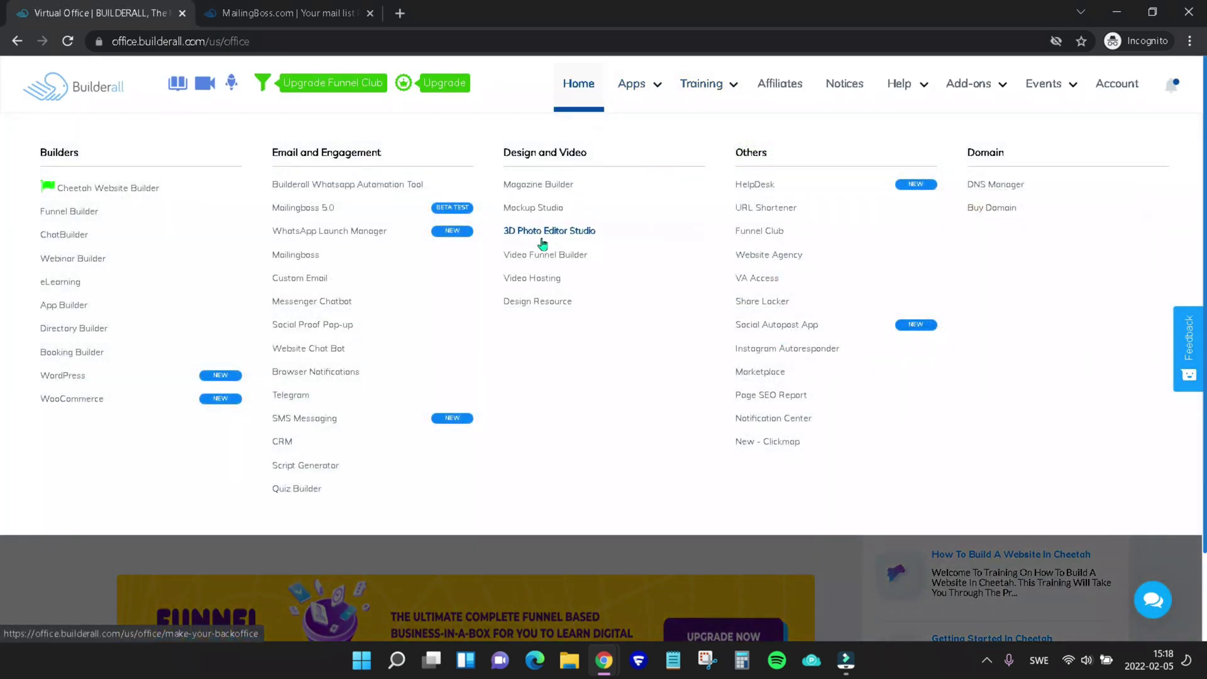
click(98, 190)
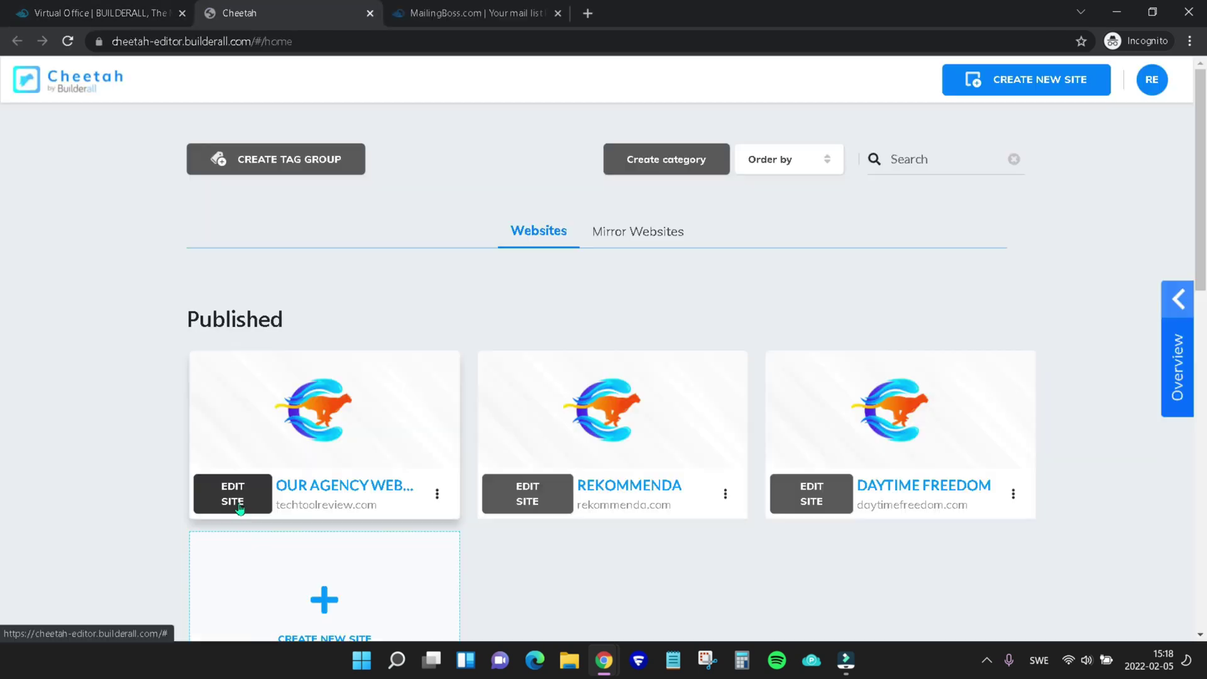
click(237, 498)
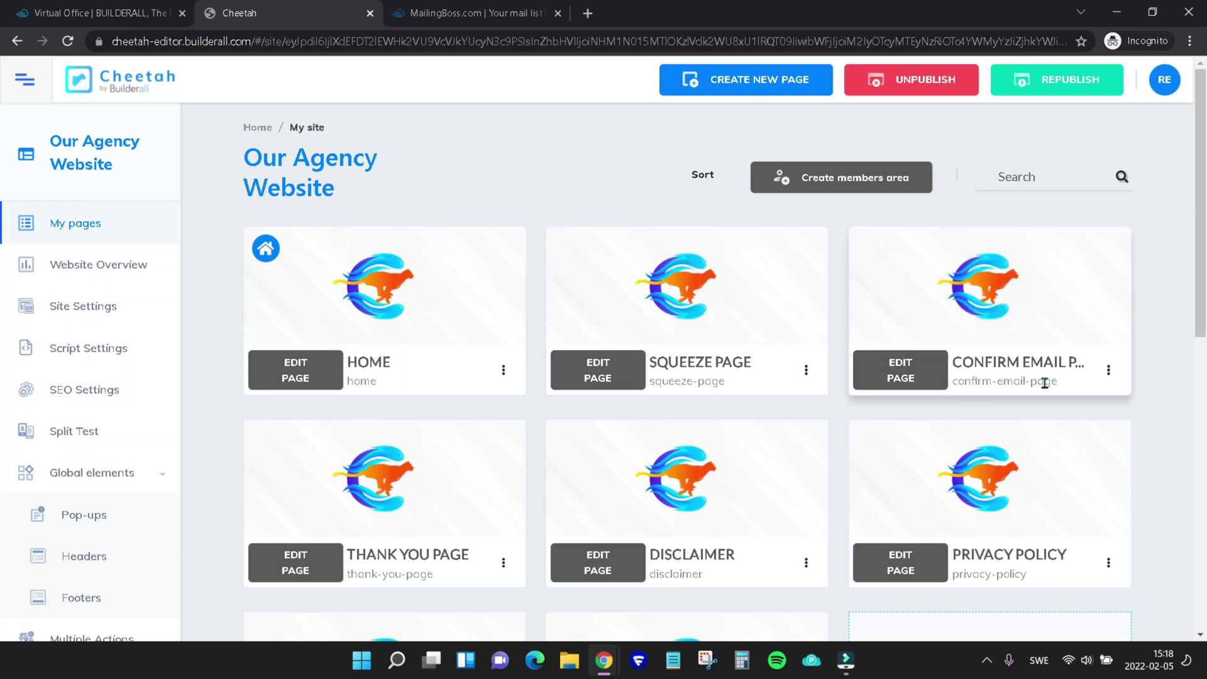
click(1107, 377)
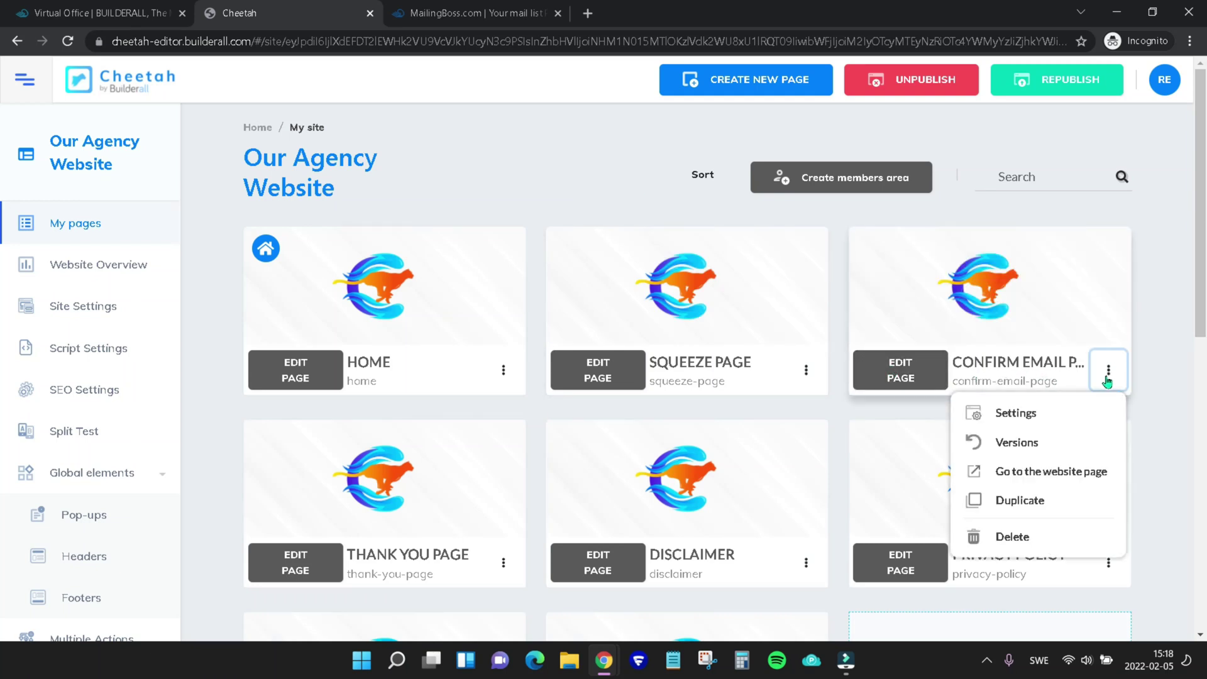
click(1060, 472)
click(338, 41)
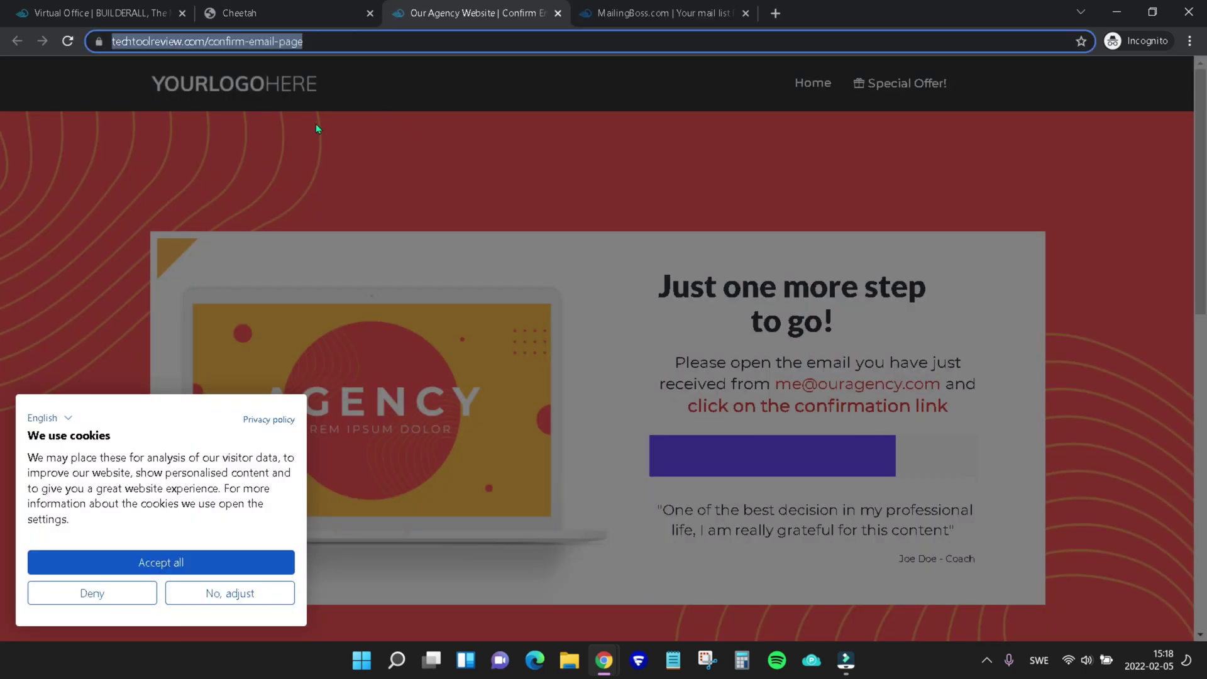
- Paste techtoolreview.com/confirm-email-page as the Pending subscribe redirect and save
click(664, 14)
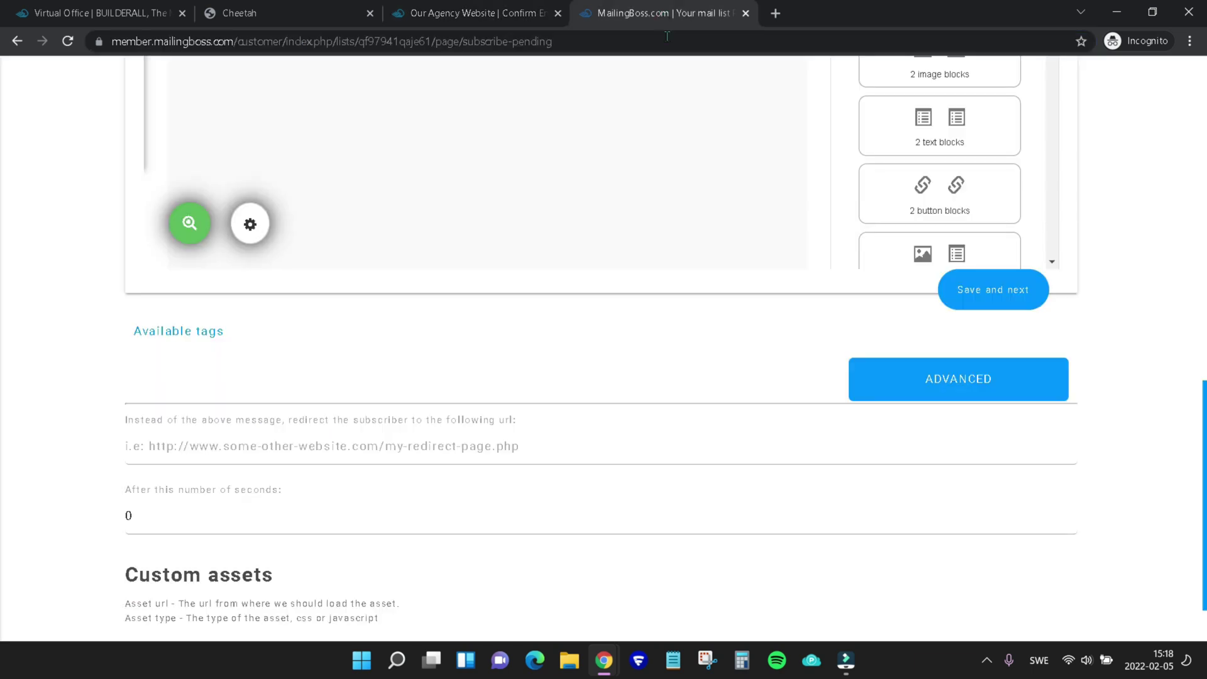
click(296, 447)
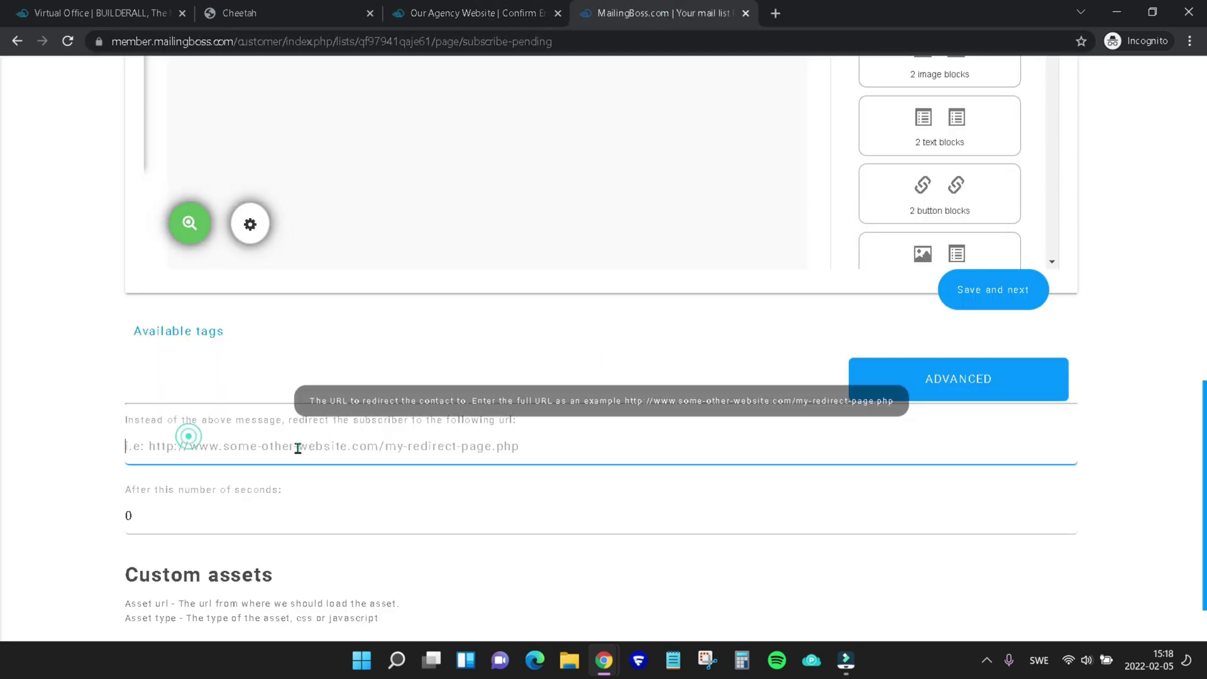
text(https://techtoolreview.com/confirm-email-page)
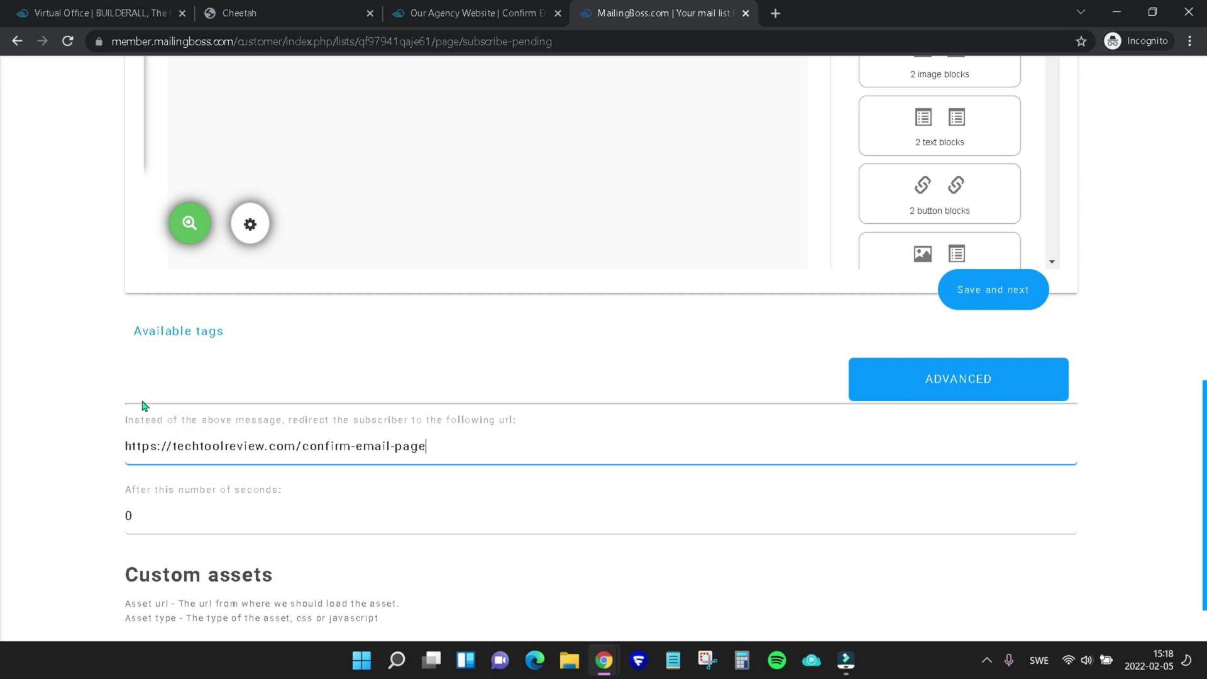
scroll(1142, 402, up, 1)
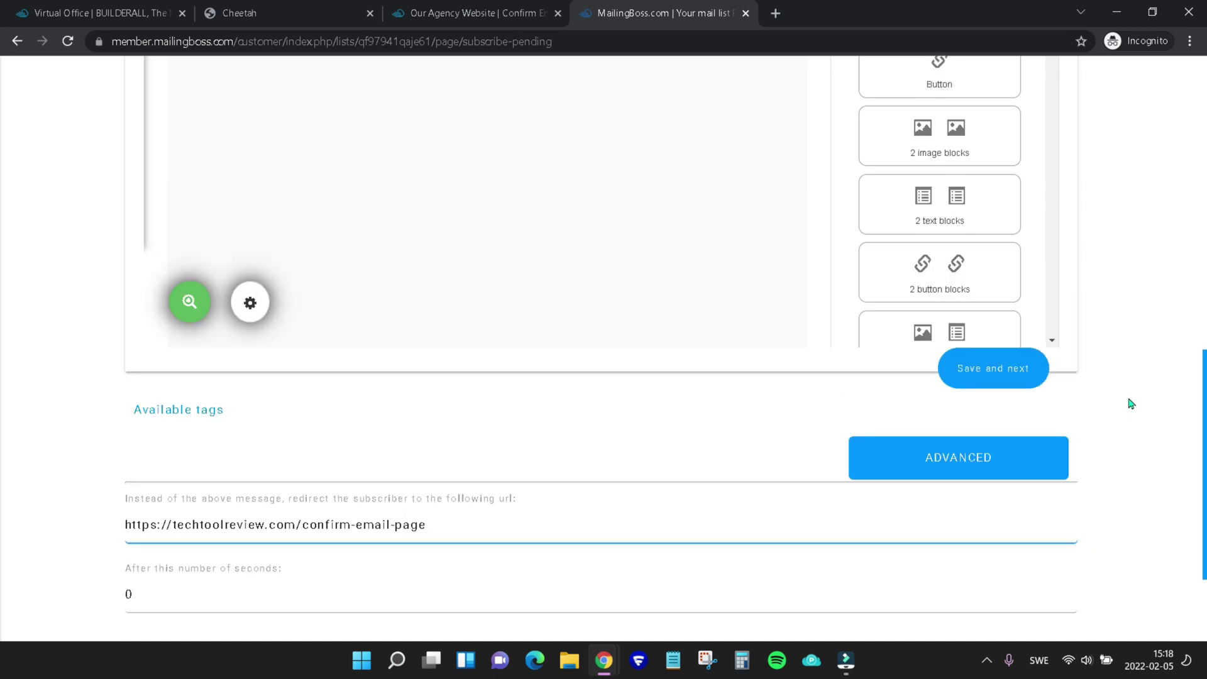
click(1017, 384)
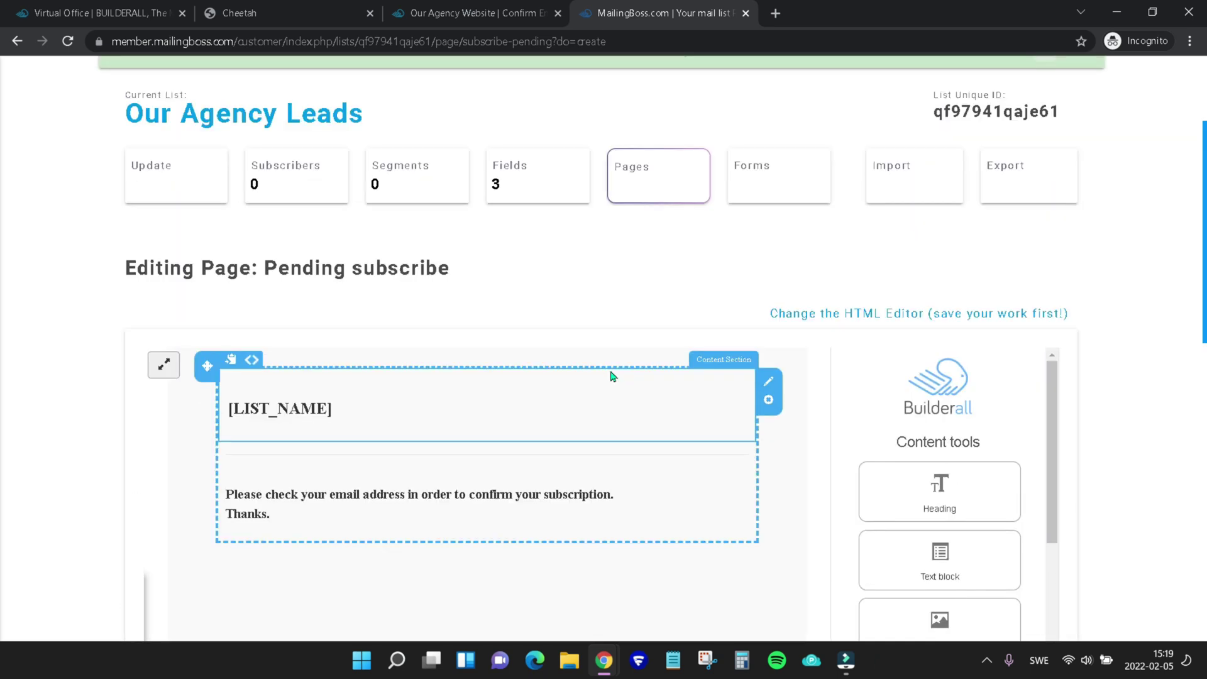
scroll(613, 376, up, 3)
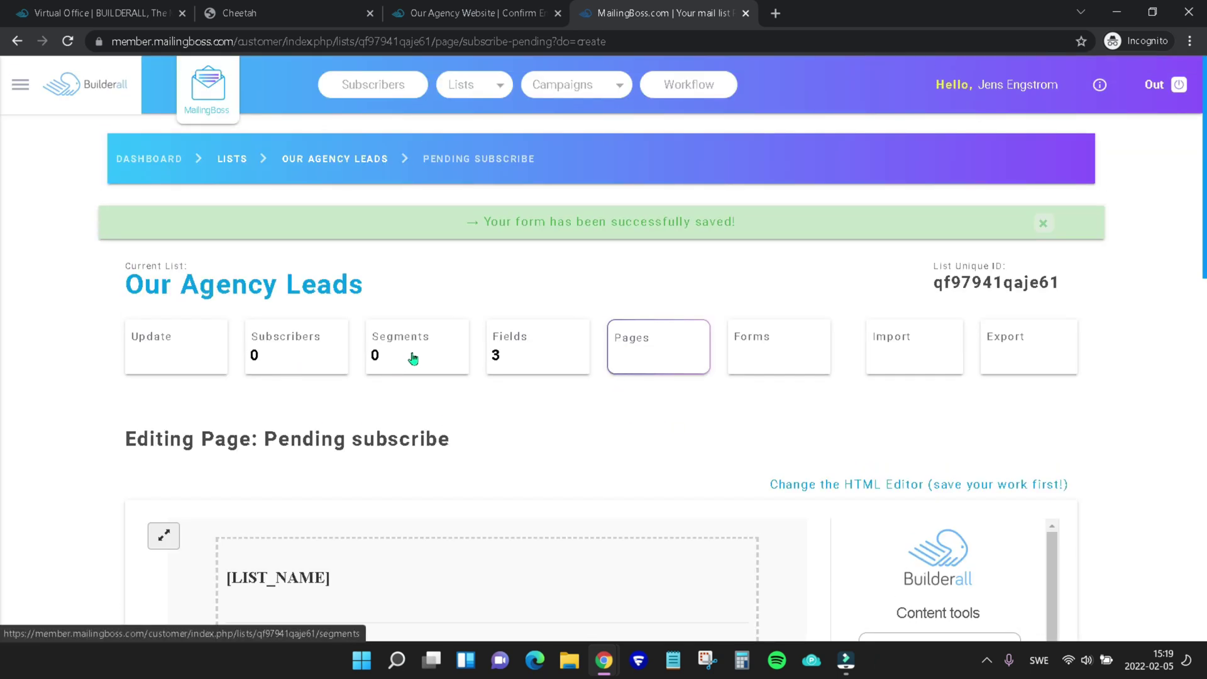
- Show the Subscription confirmed page's ADVANCED redirect settings, then return to Cheetah's site pages
click(652, 349)
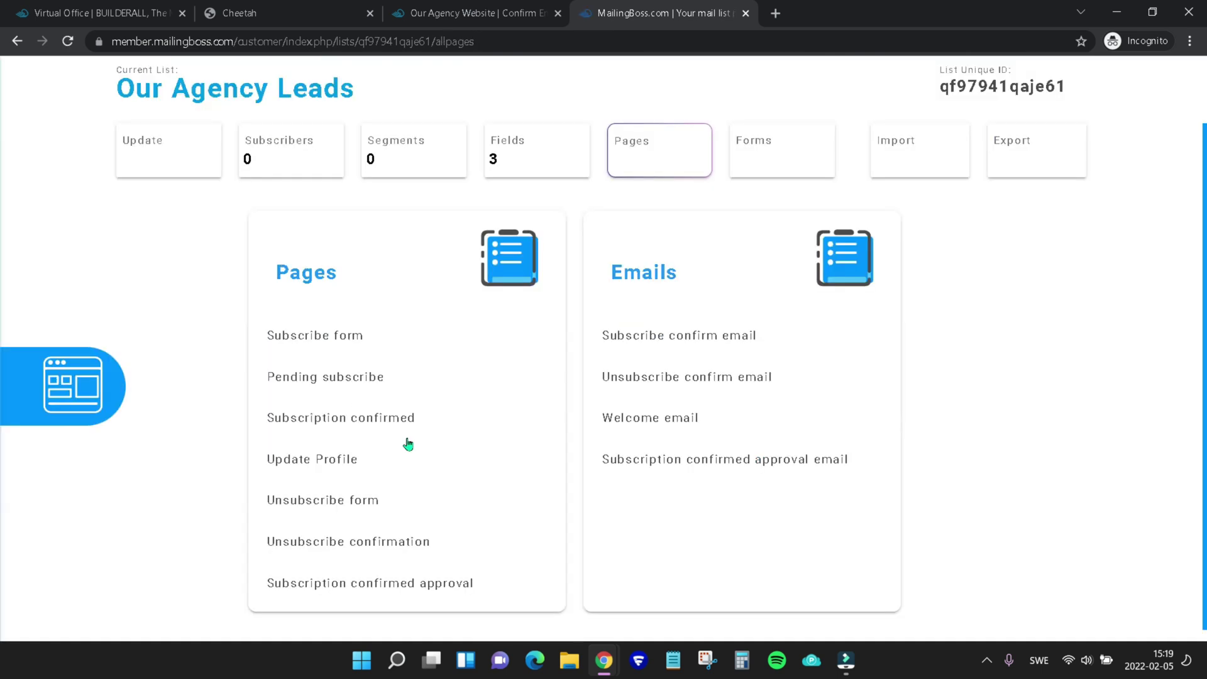
click(362, 426)
scroll(666, 376, down, 5)
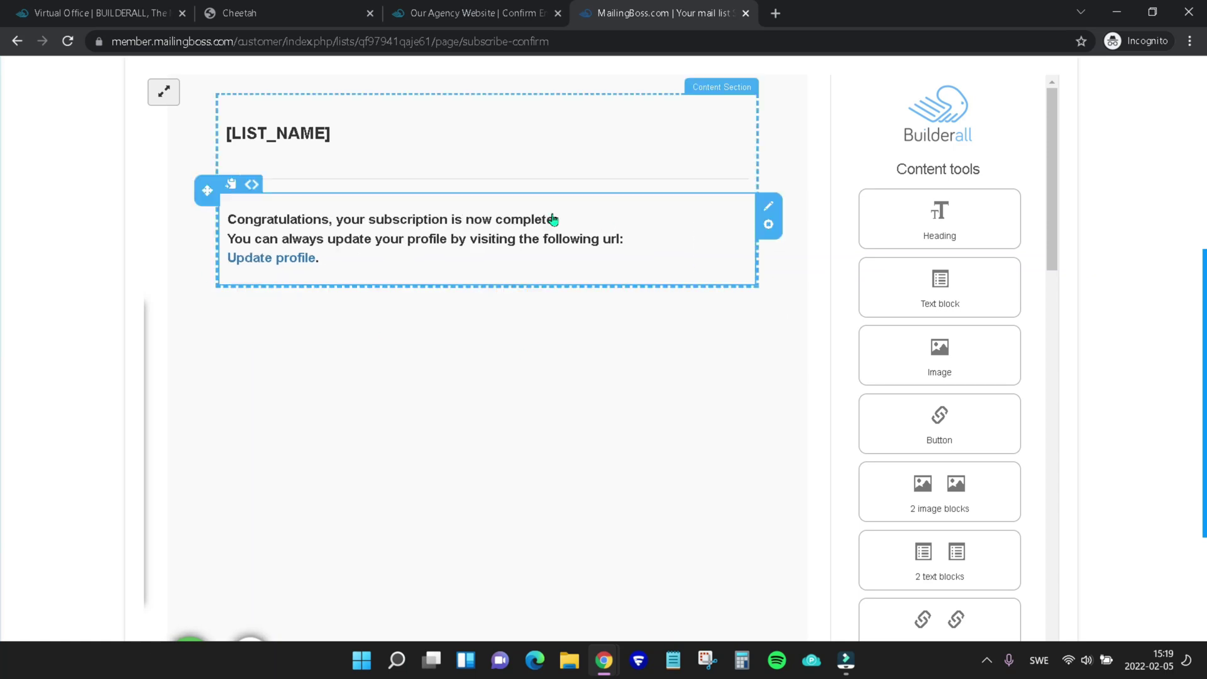
scroll(629, 349, down, 3)
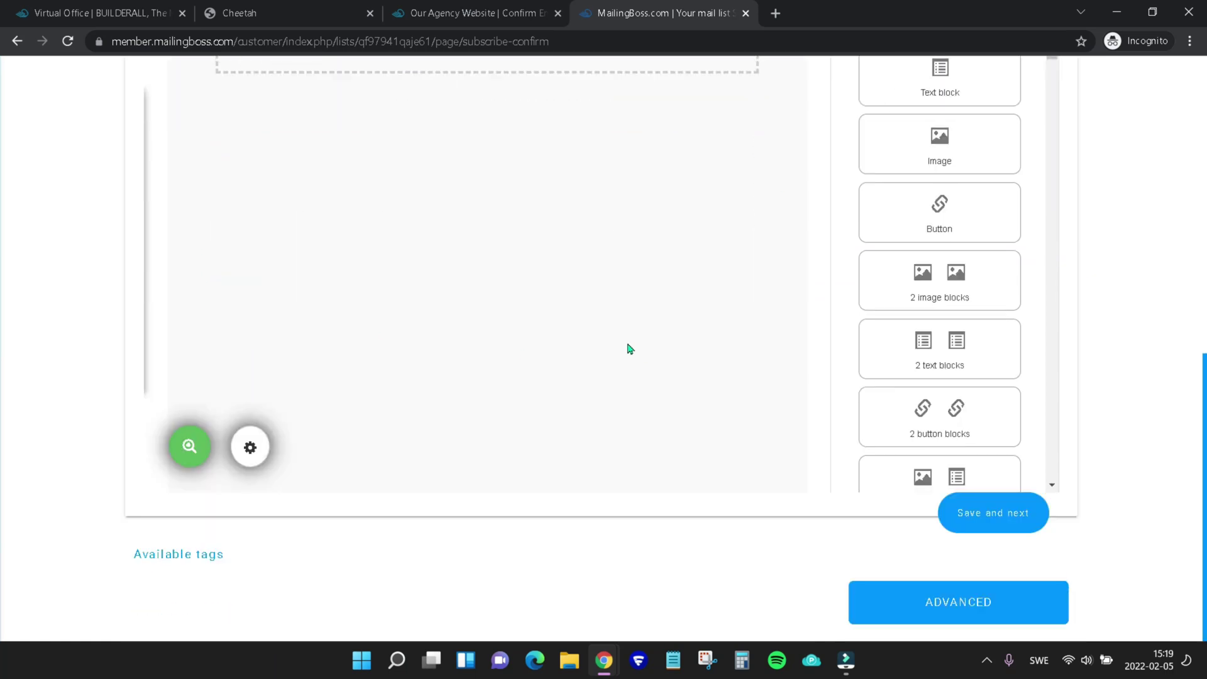
click(896, 601)
scroll(594, 360, down, 6)
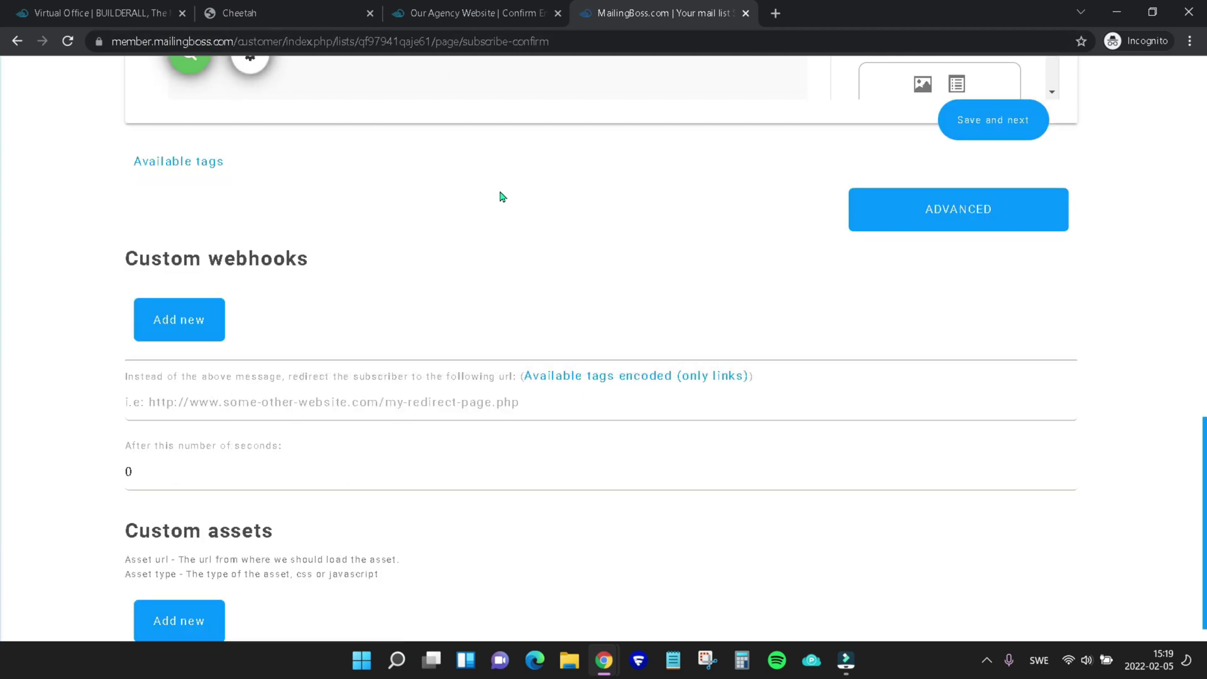
click(292, 8)
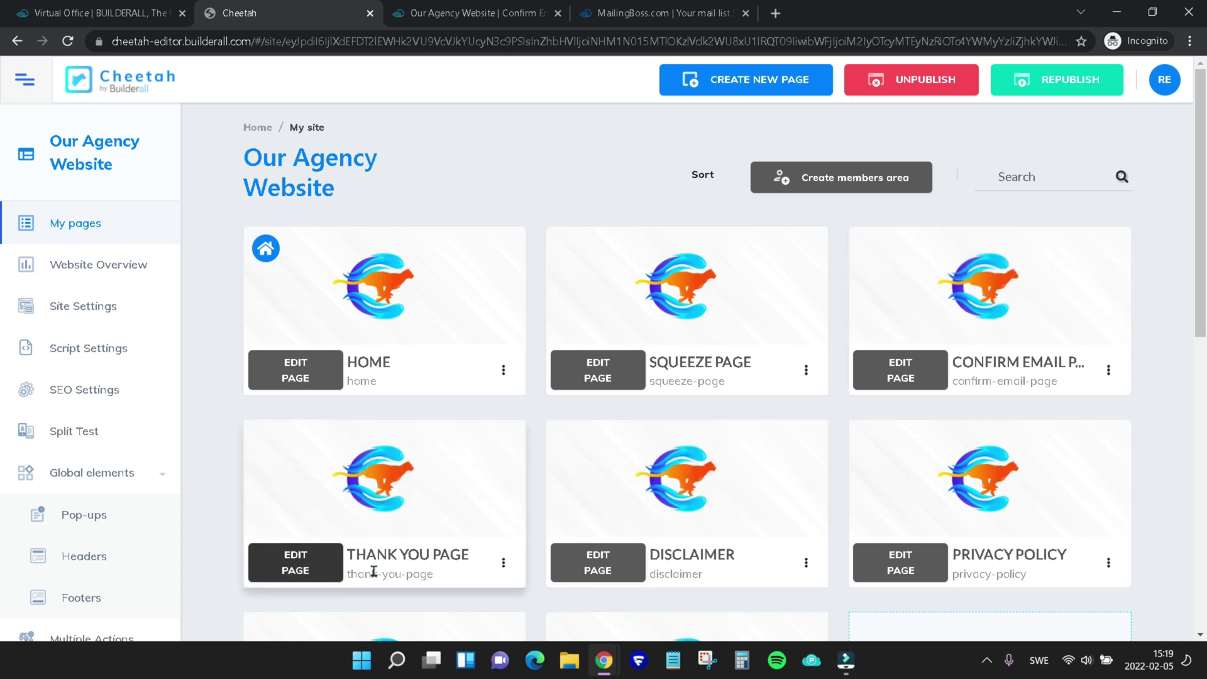
- Open the live THANK YOU PAGE from its card menu, then return to MailingBoss
click(503, 563)
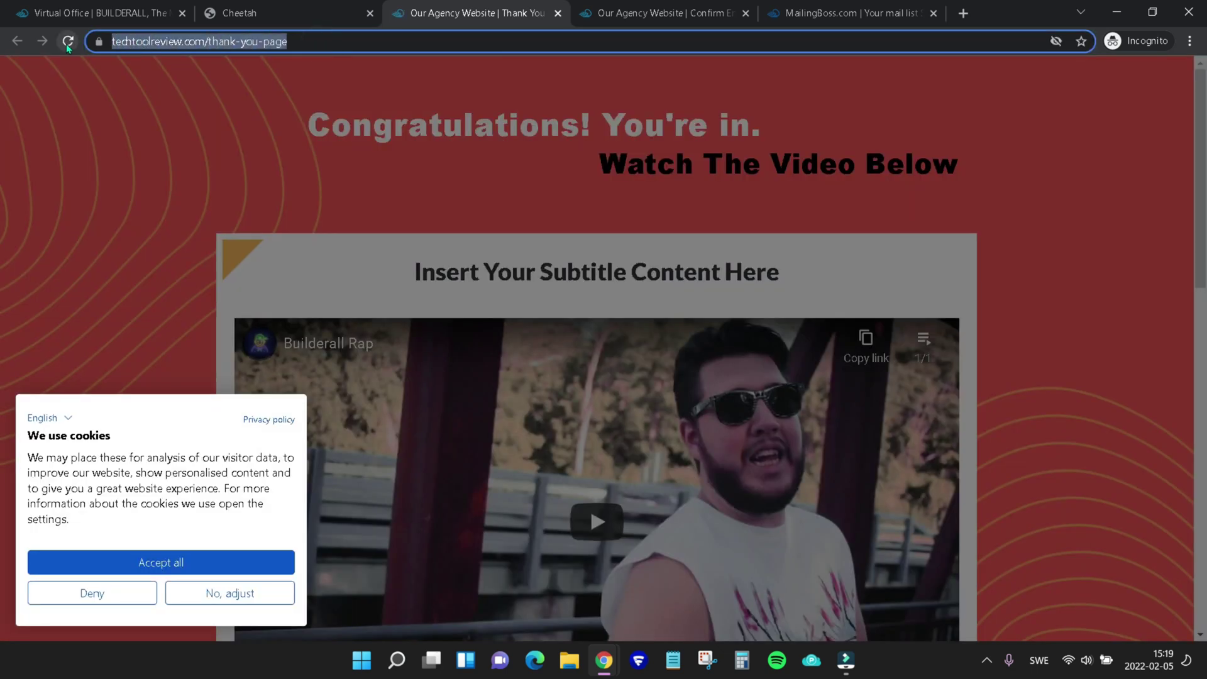
click(301, 14)
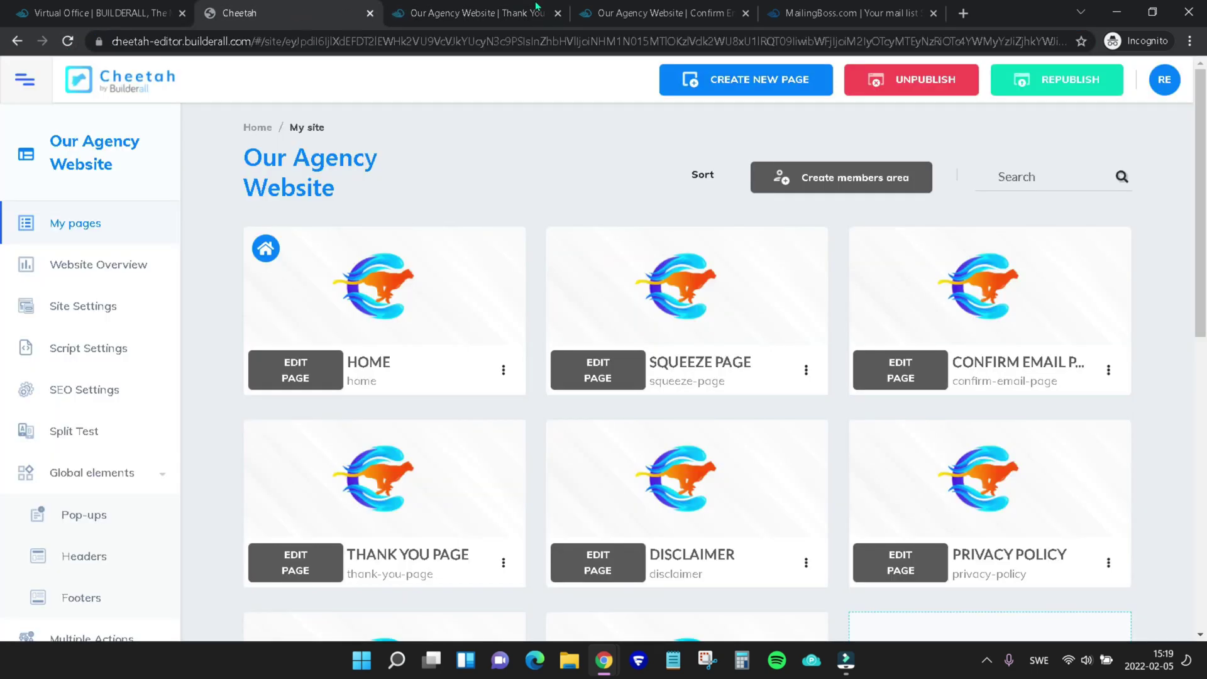
click(850, 13)
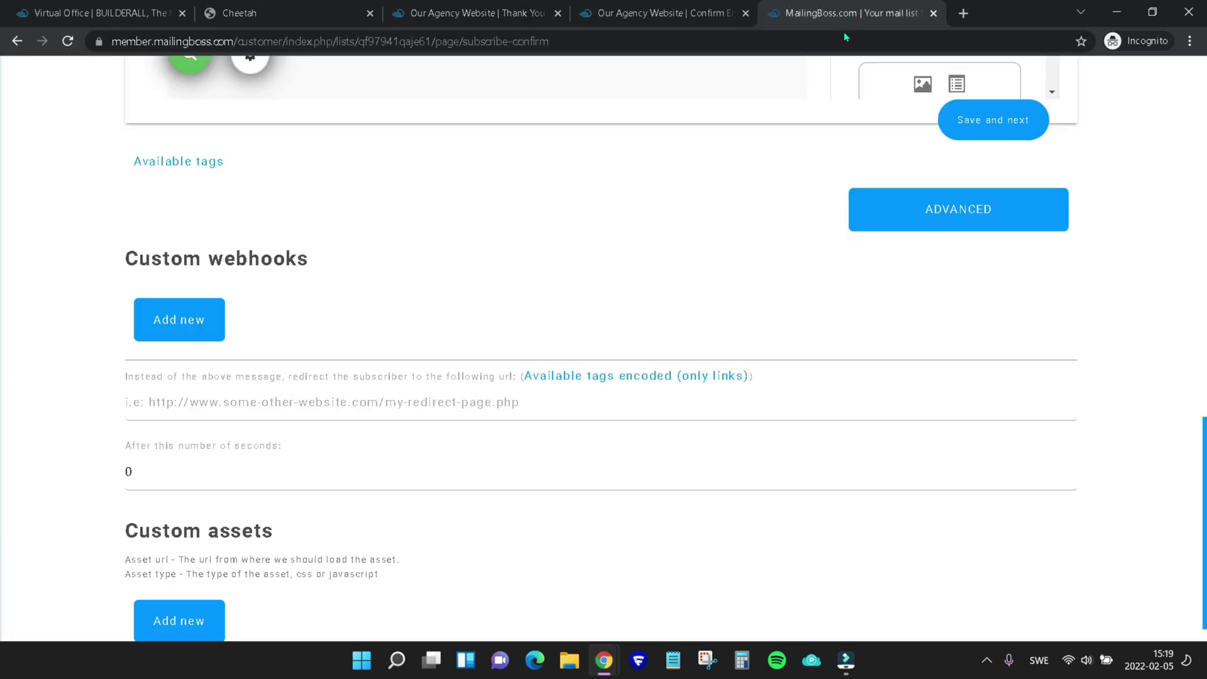
- Set the Subscription confirmed redirect to the thank-you page URL and save
click(237, 406)
text(https://techtoolreview.com/thank-you-page)
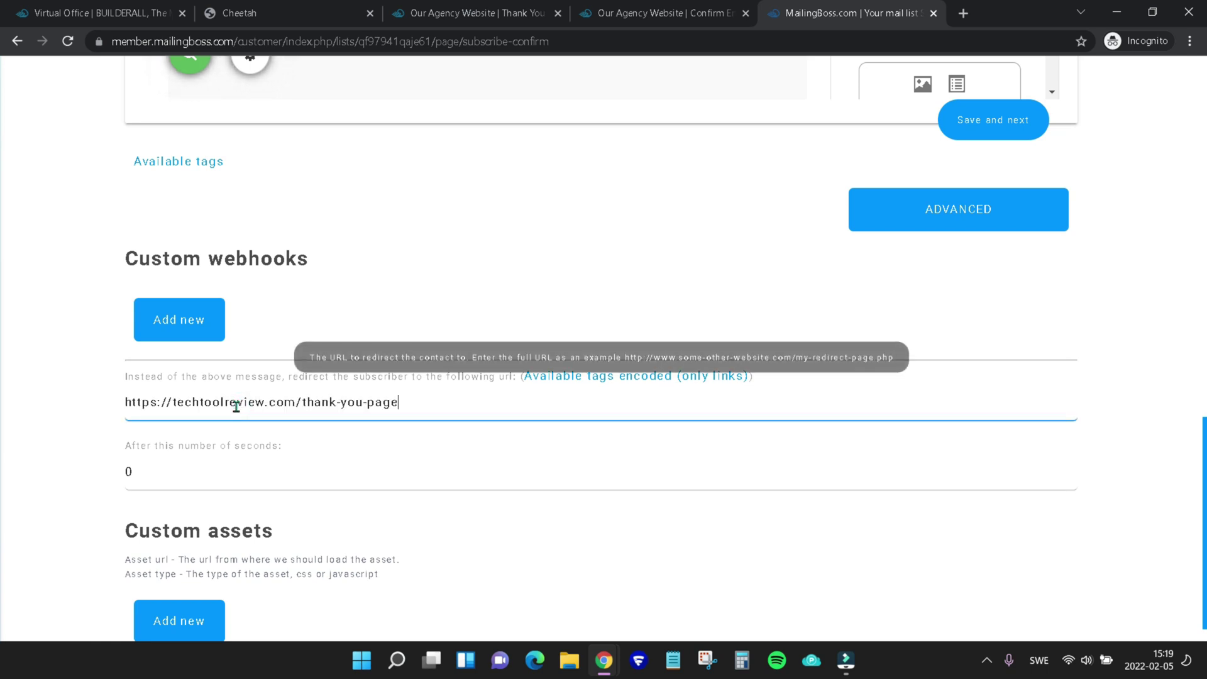
click(1044, 127)
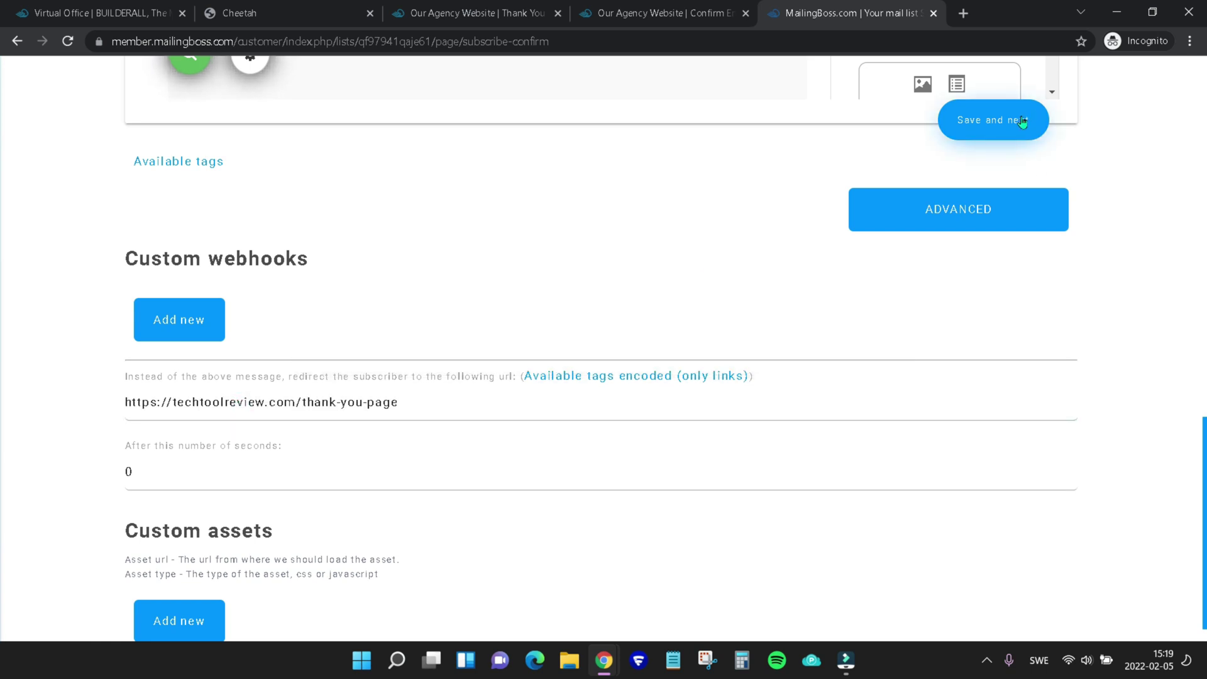
- Check the live confirm email and thank-you pages, then return to MailingBoss
scroll(448, 202, down, 3)
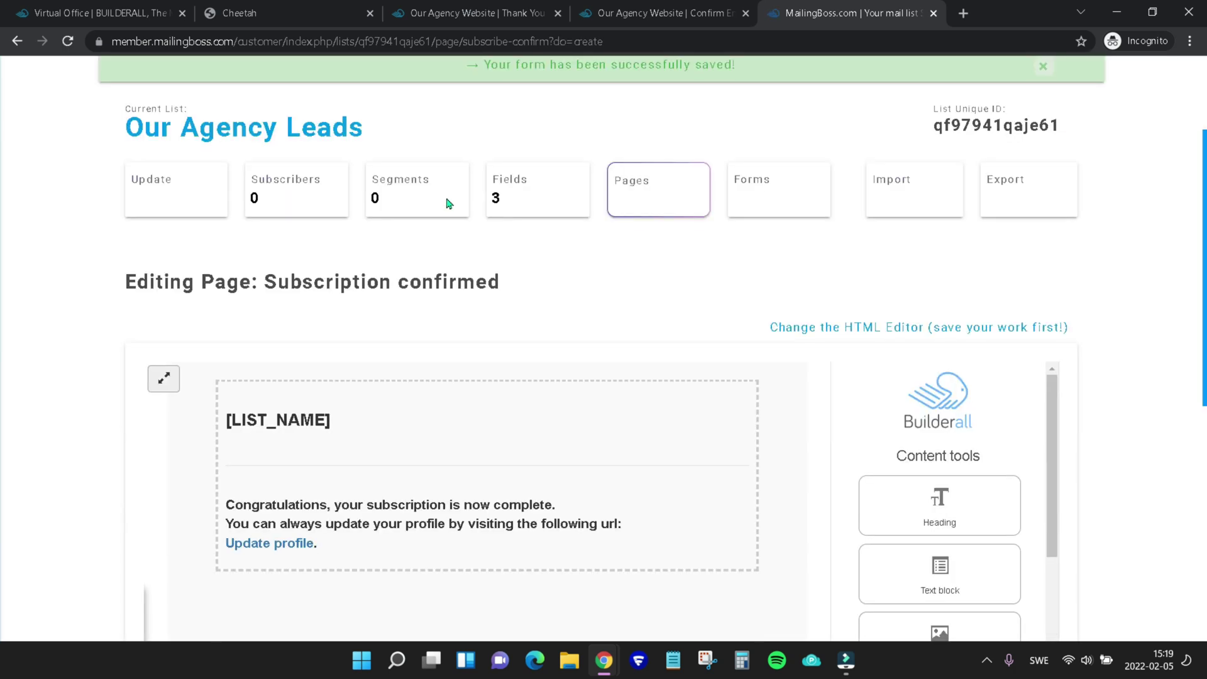
key(ctrl+shift+Tab)
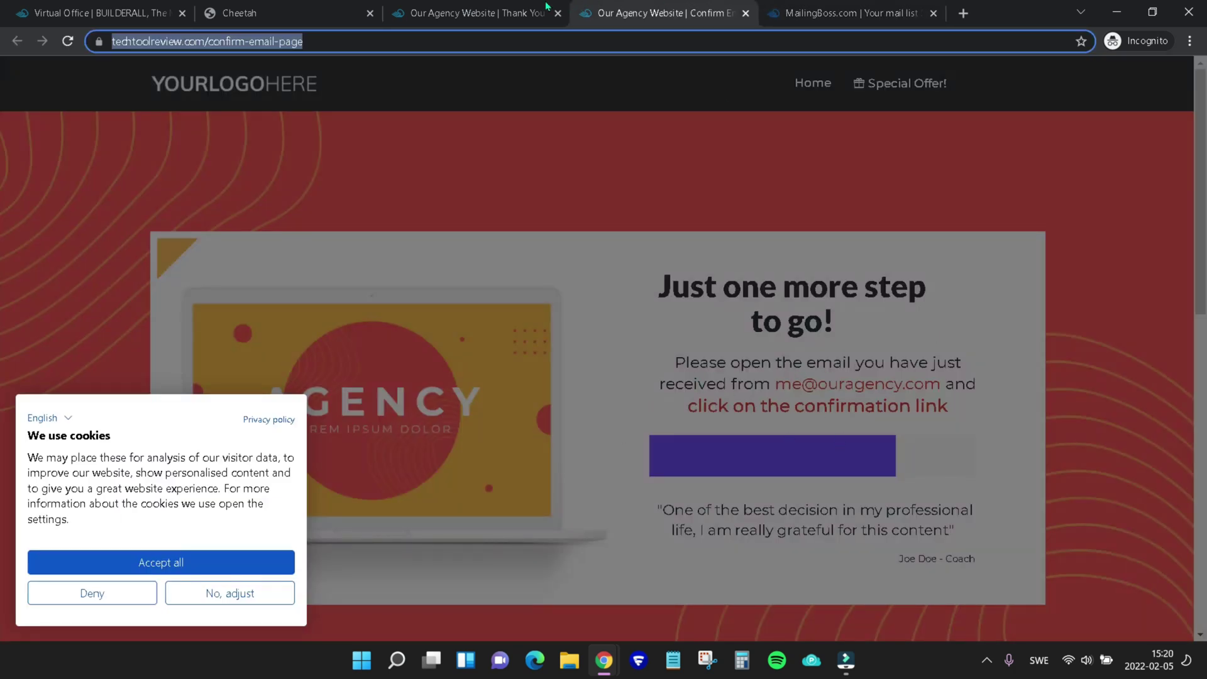
click(499, 13)
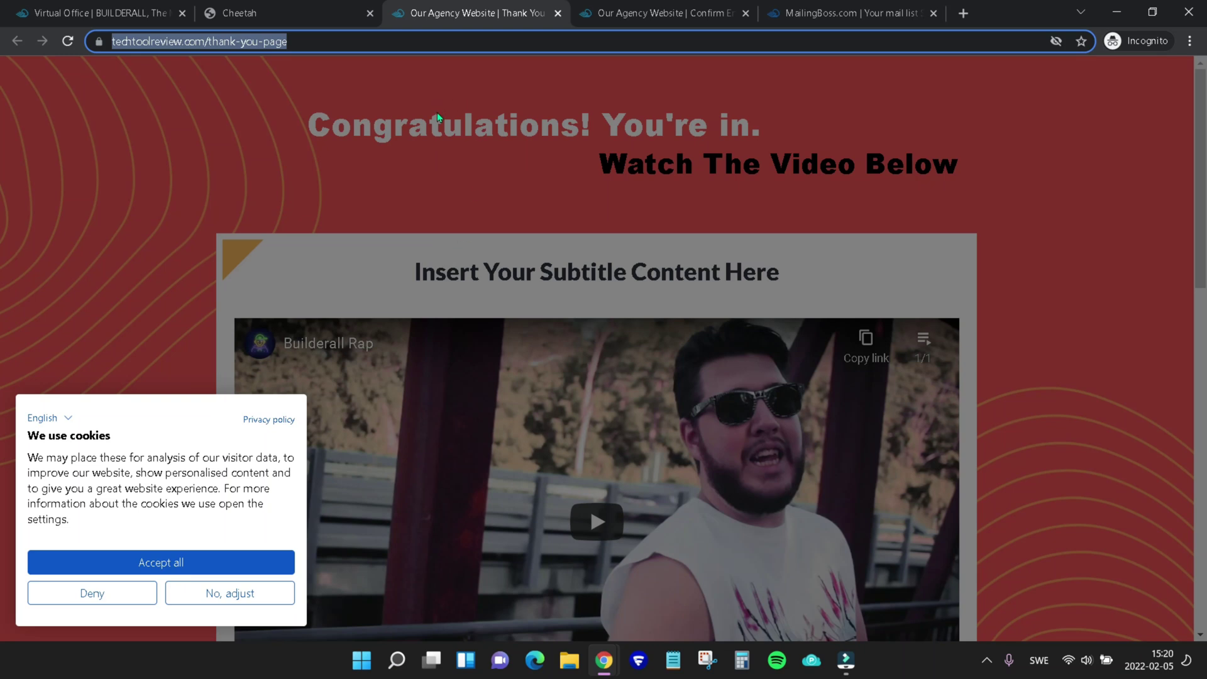
click(234, 149)
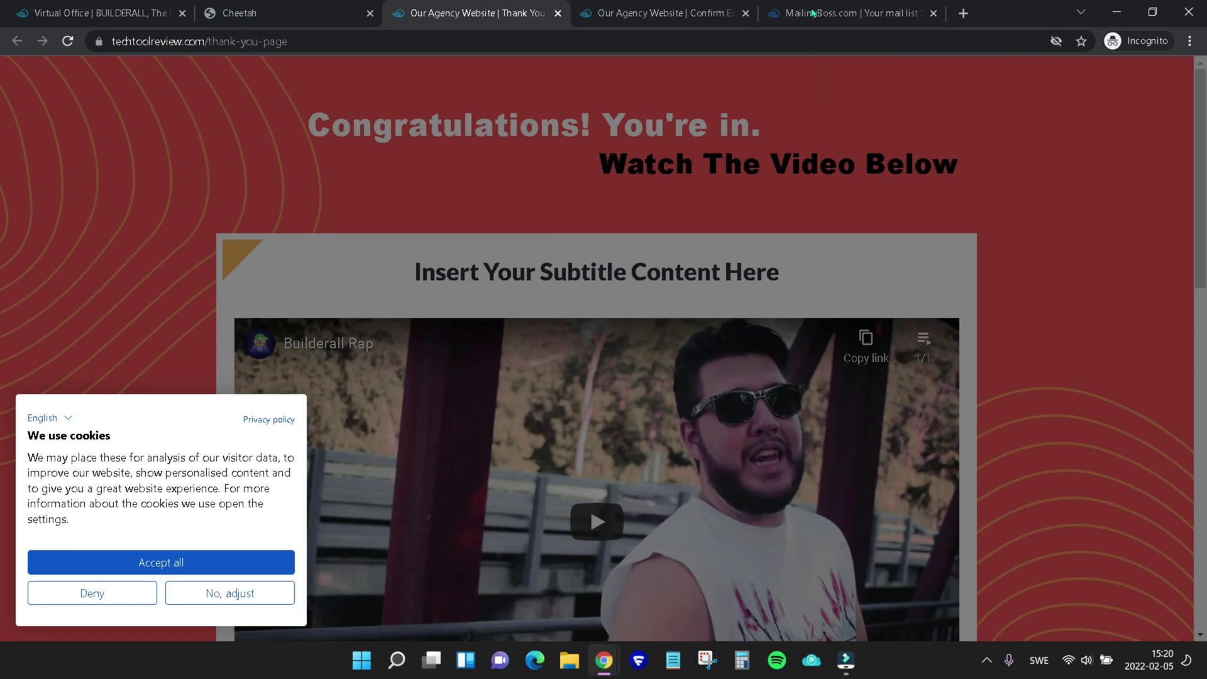
click(849, 12)
scroll(940, 291, down, 2)
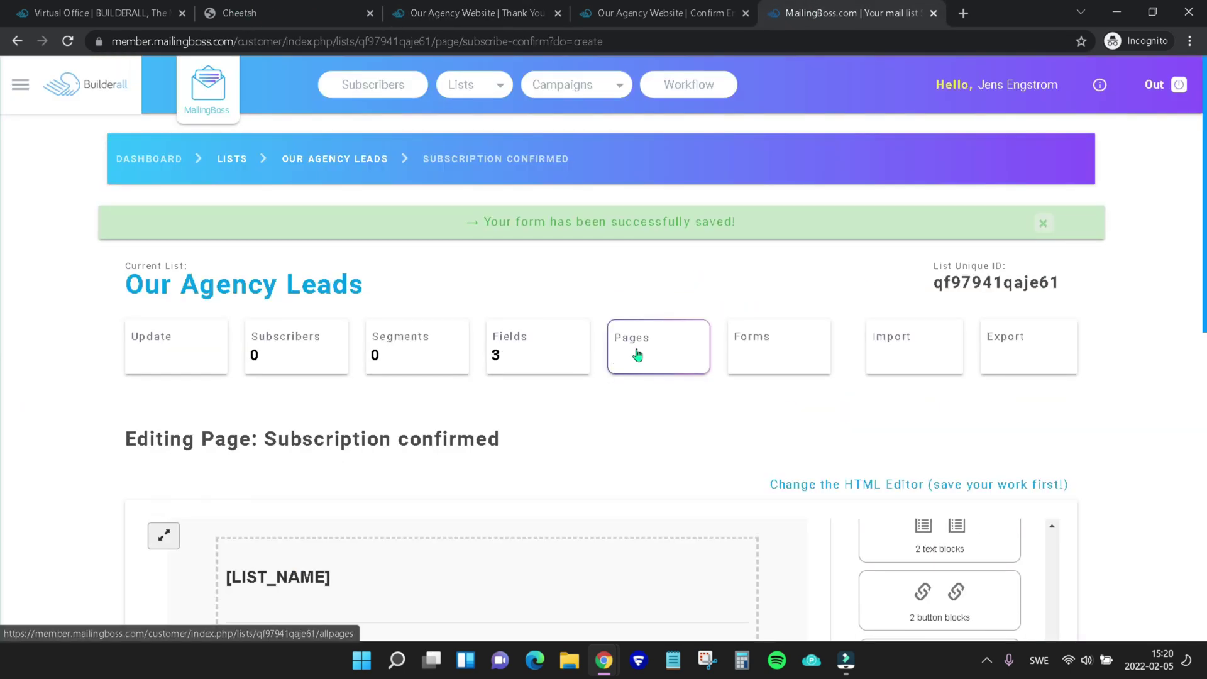
- Open the Subscribe confirm email and delete the [LIST_NAME] placeholder from its body
click(645, 359)
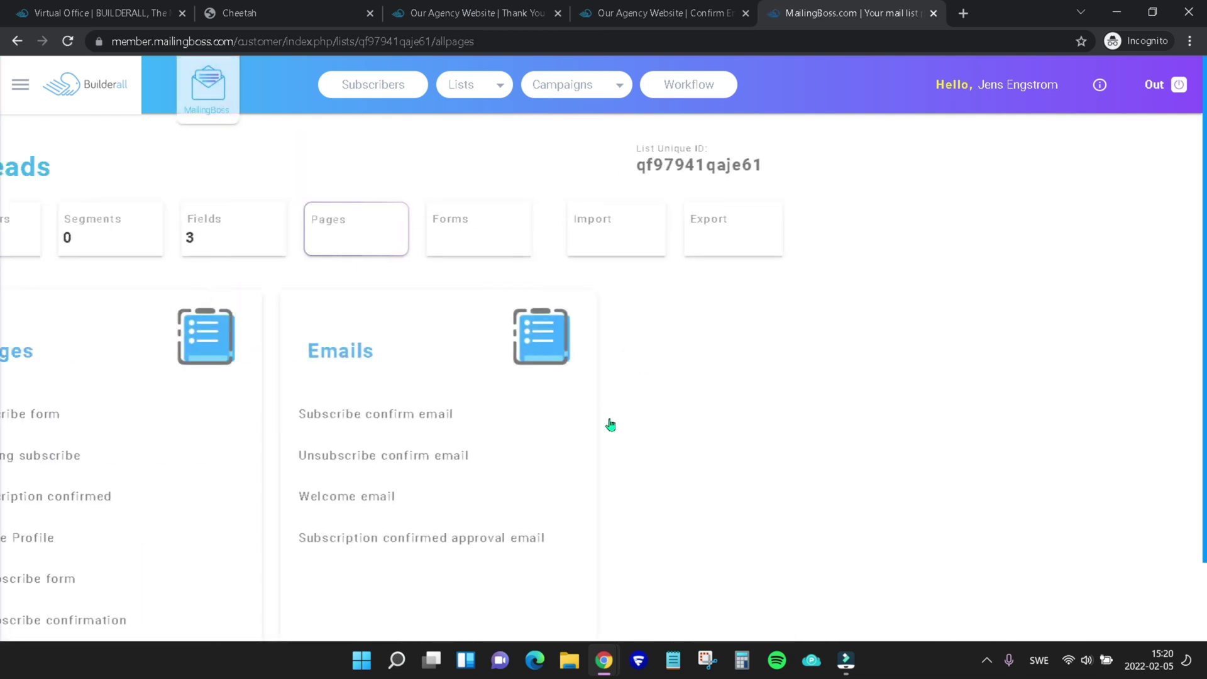
scroll(380, 349, down, 2)
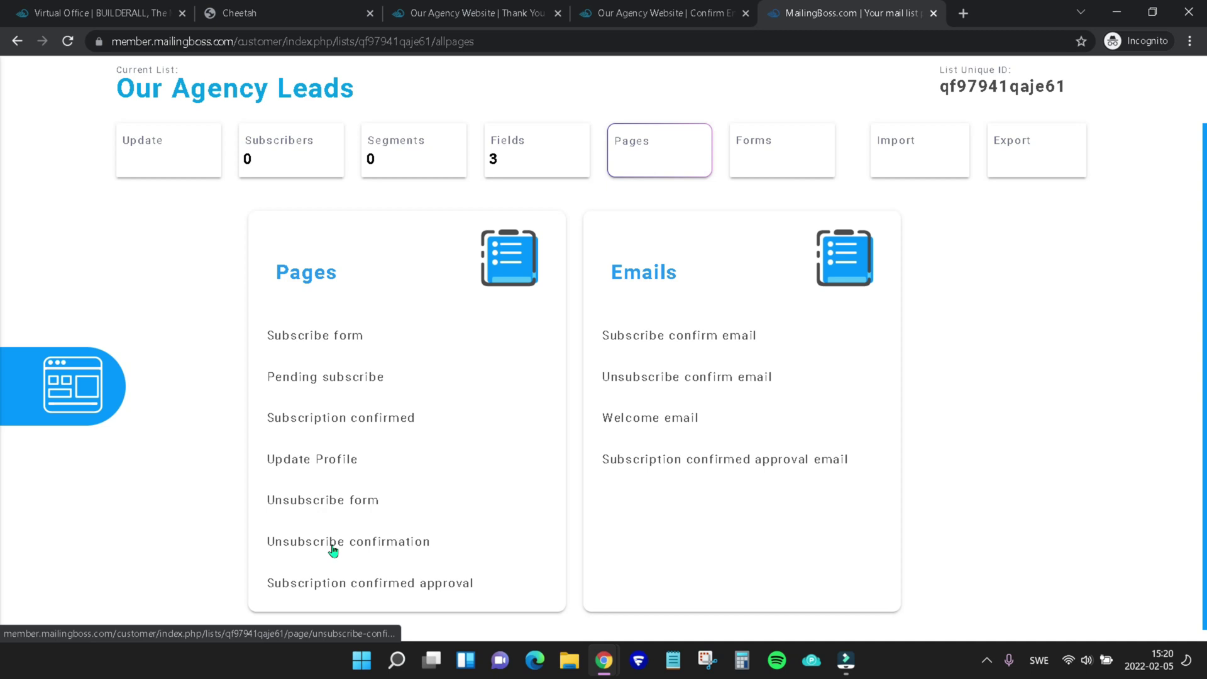
scroll(426, 564, up, 2)
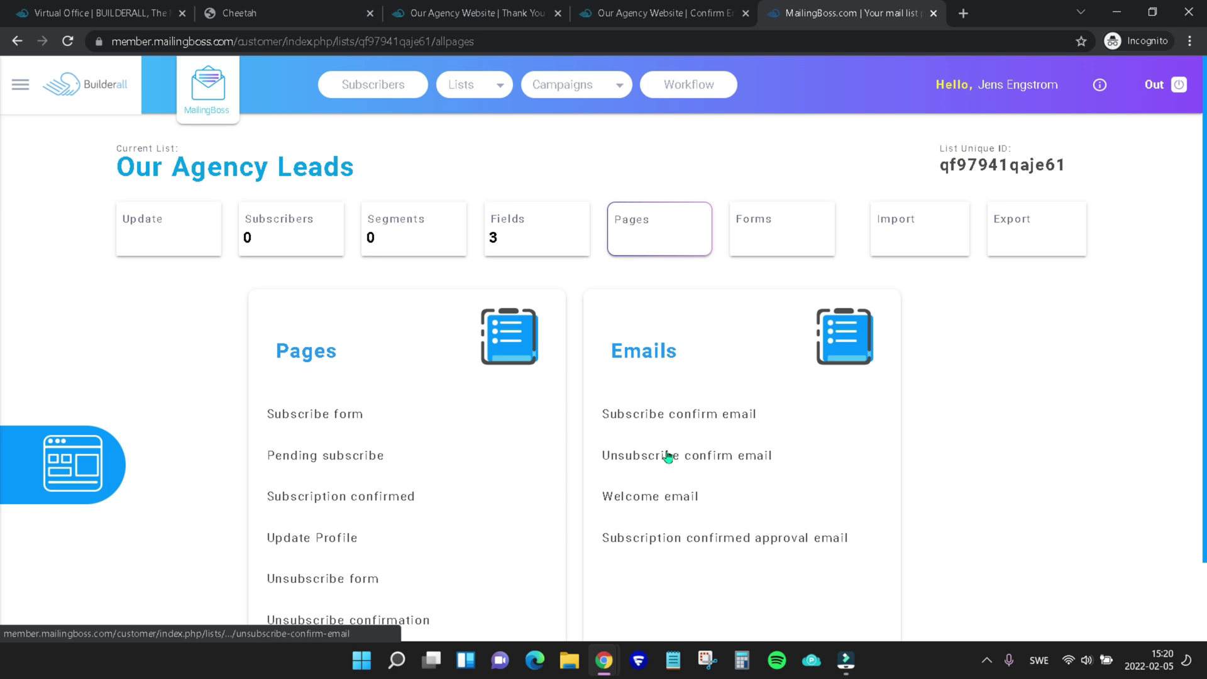
click(709, 412)
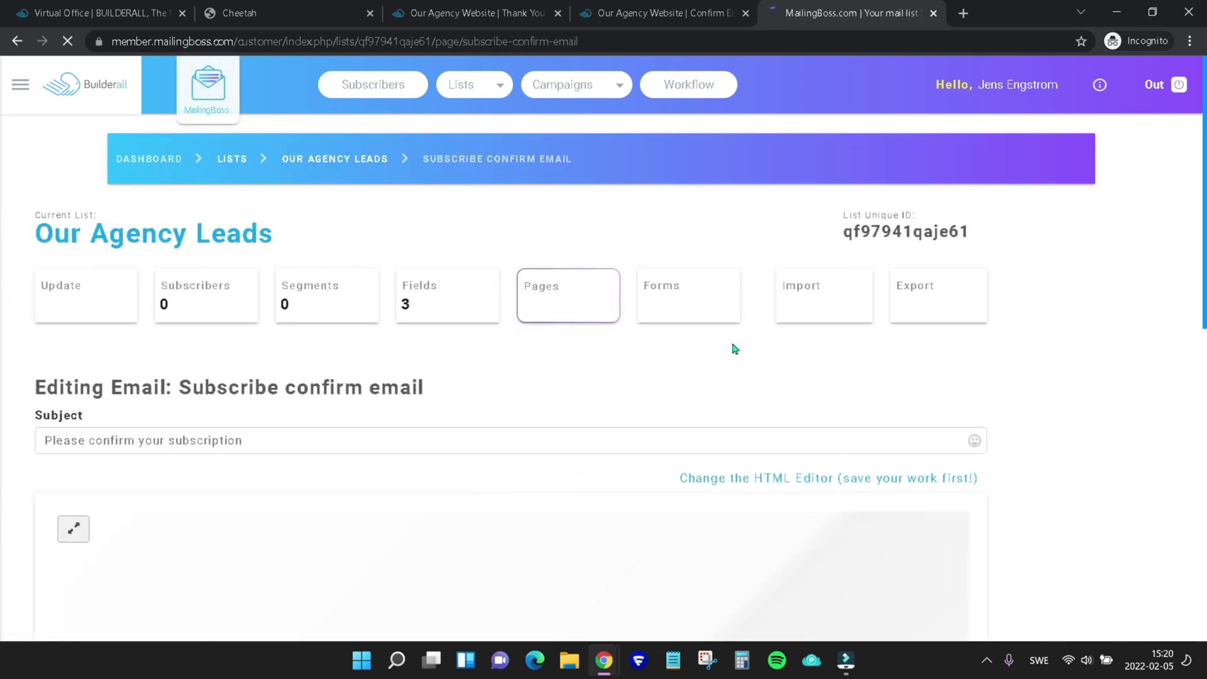
scroll(421, 415, down, 3)
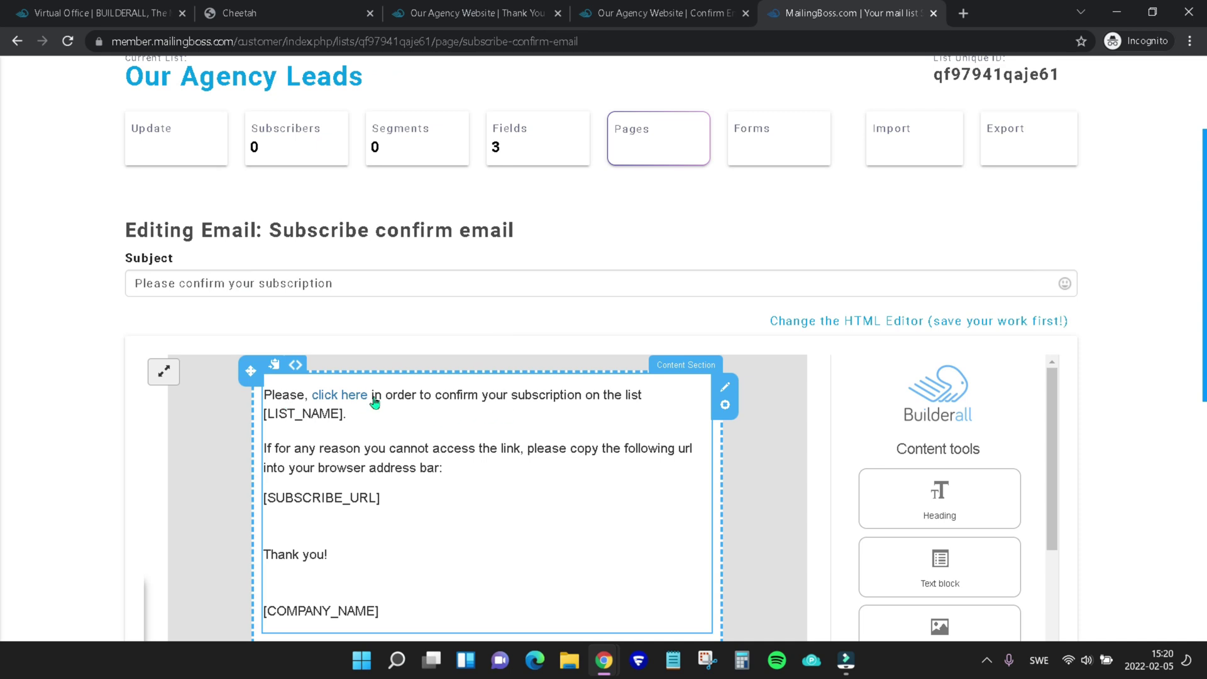
click(353, 423)
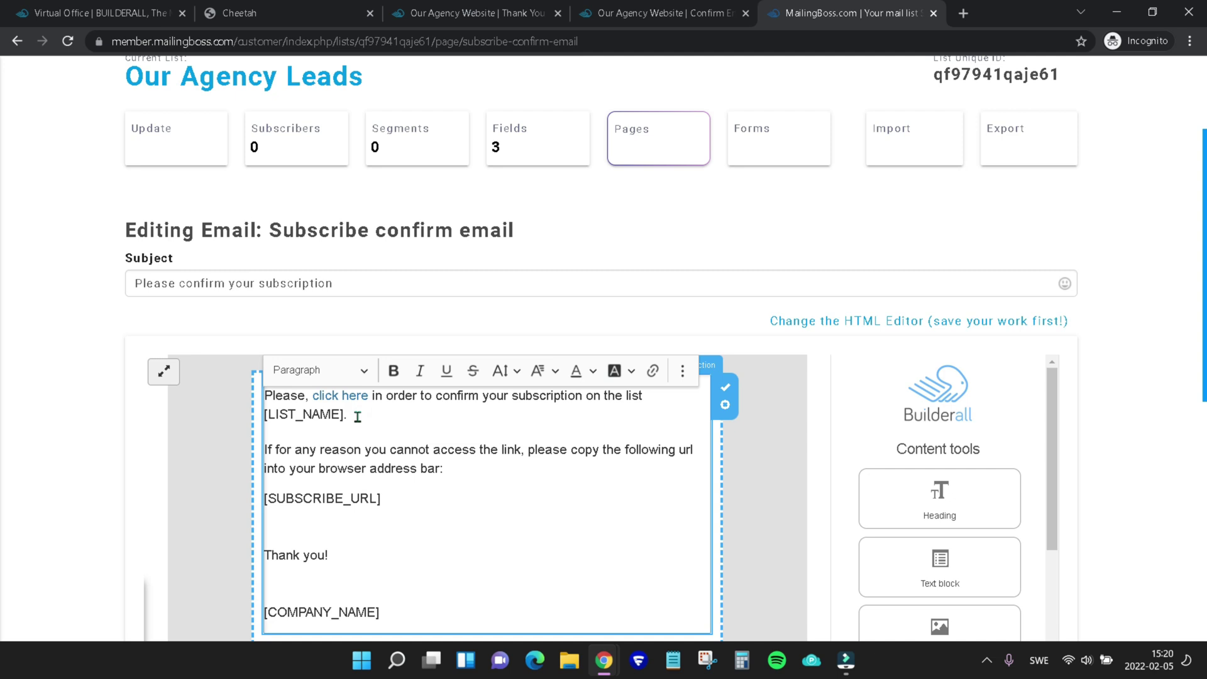
drag(358, 416, 254, 420)
key(BackSpace)
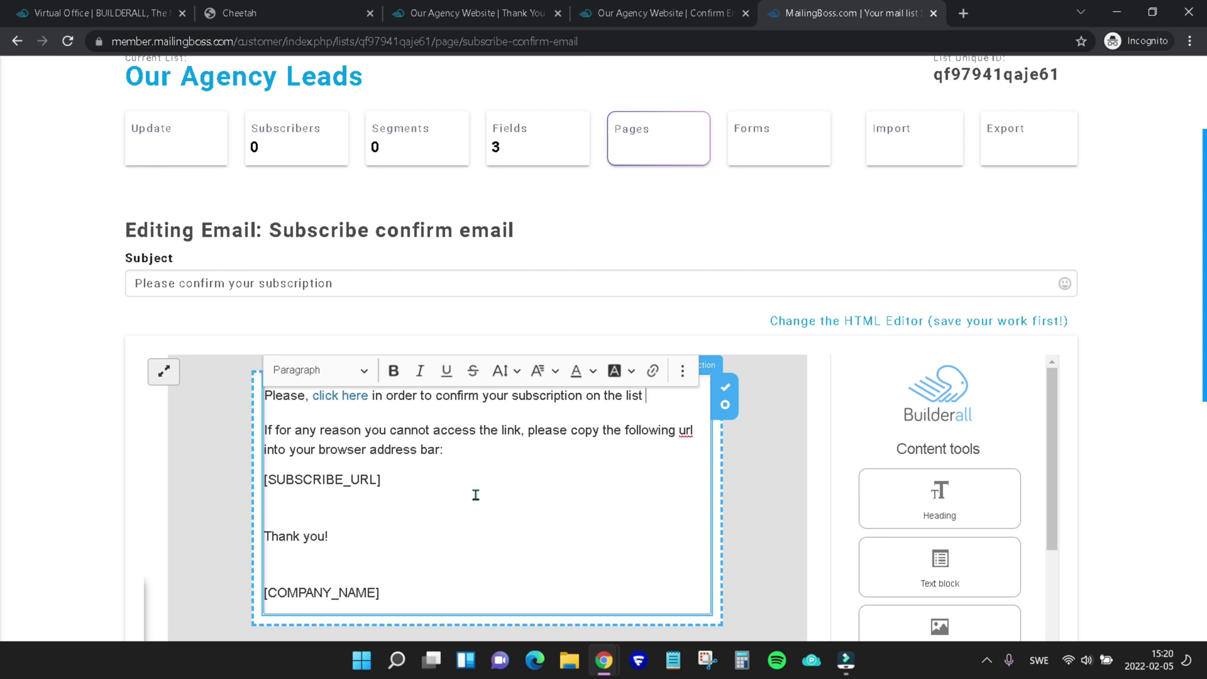
- Replace 'your subscription on the list' with 'and get access to your training.'
scroll(476, 495, up, 2)
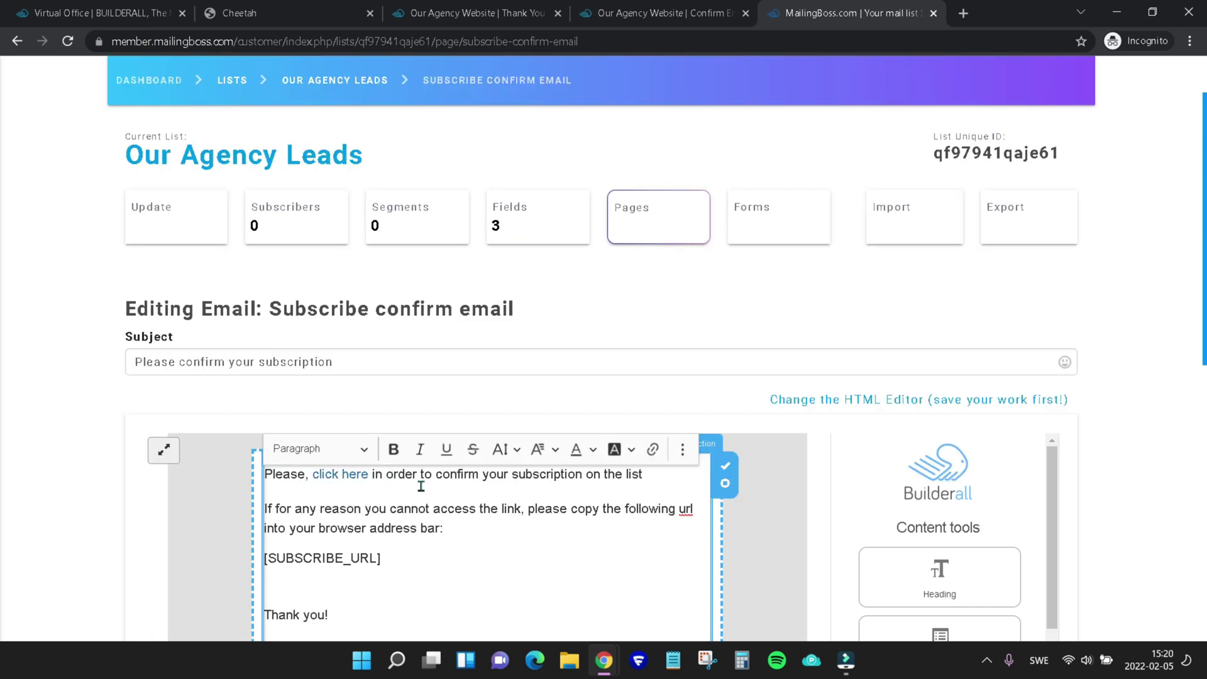
scroll(487, 489, down, 2)
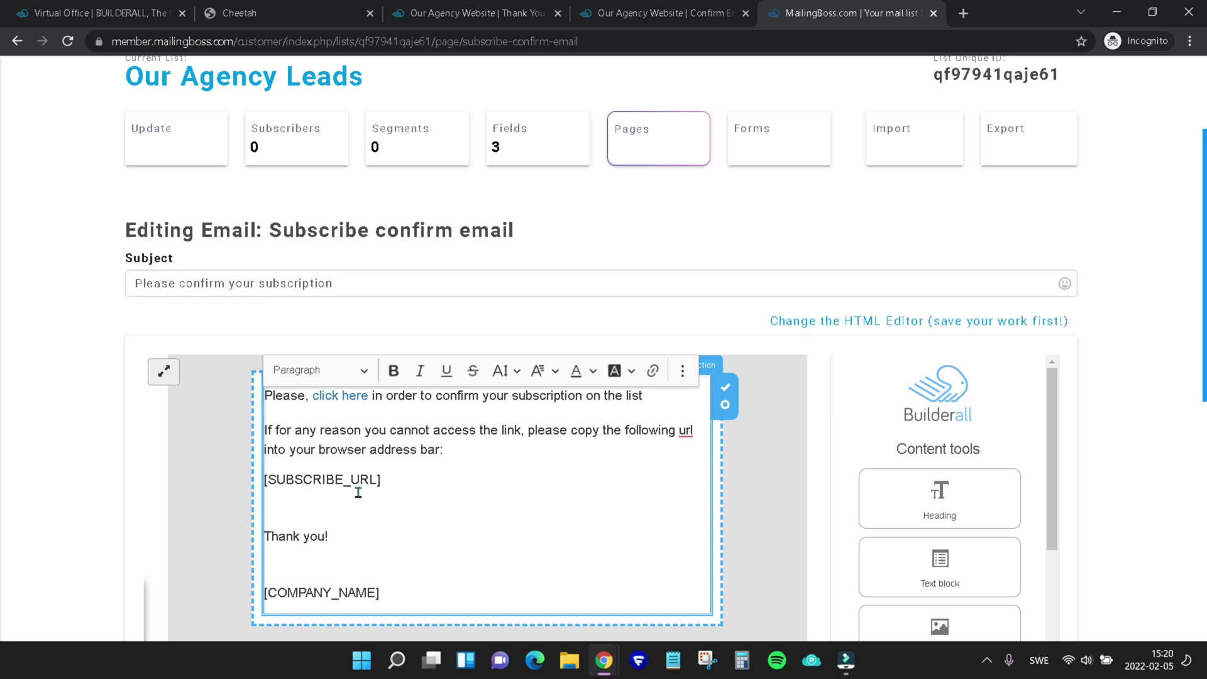
scroll(418, 497, down, 1)
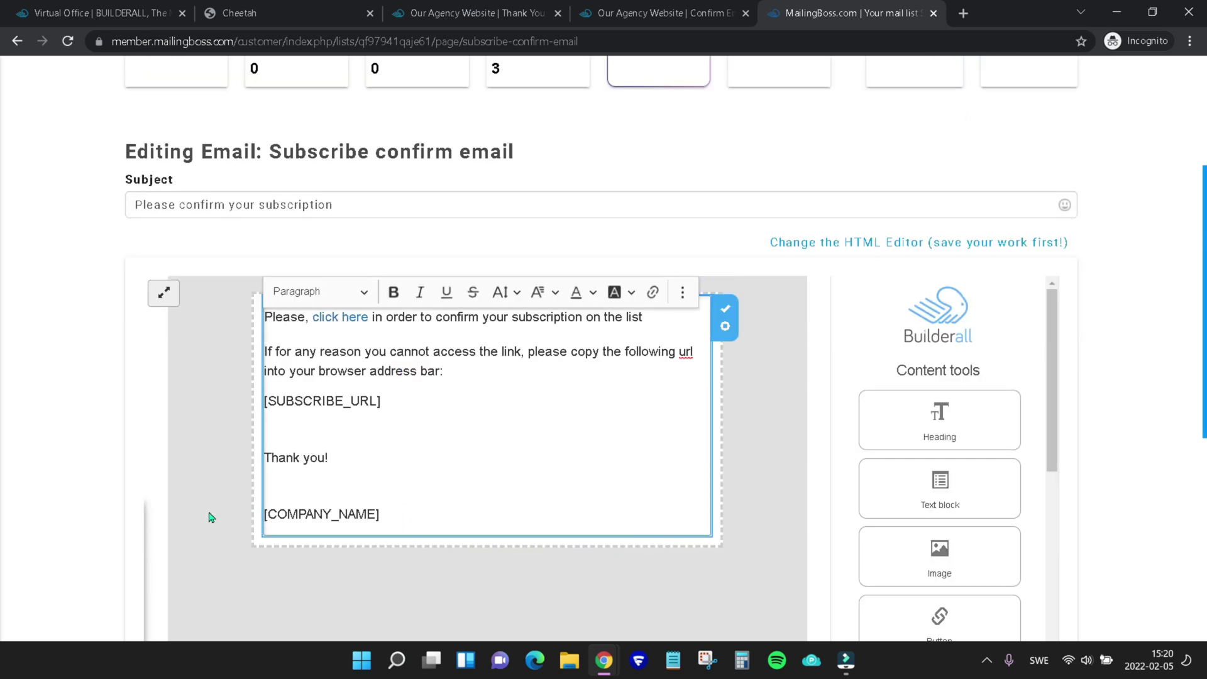
scroll(420, 493, up, 1)
scroll(422, 488, up, 1)
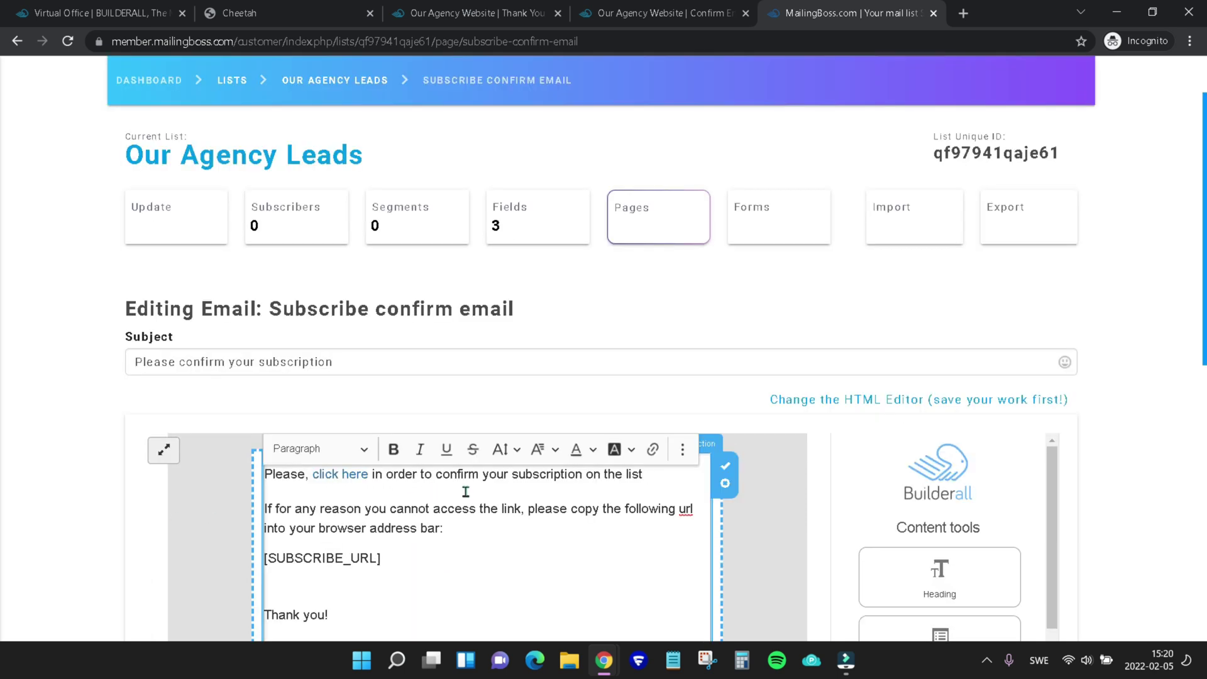
scroll(488, 526, up, 2)
scroll(500, 544, down, 2)
key(ctrl+shift+Left)
key(ctrl+shift+Left)
key(ctrl+shift+Left)
text(and get access to )
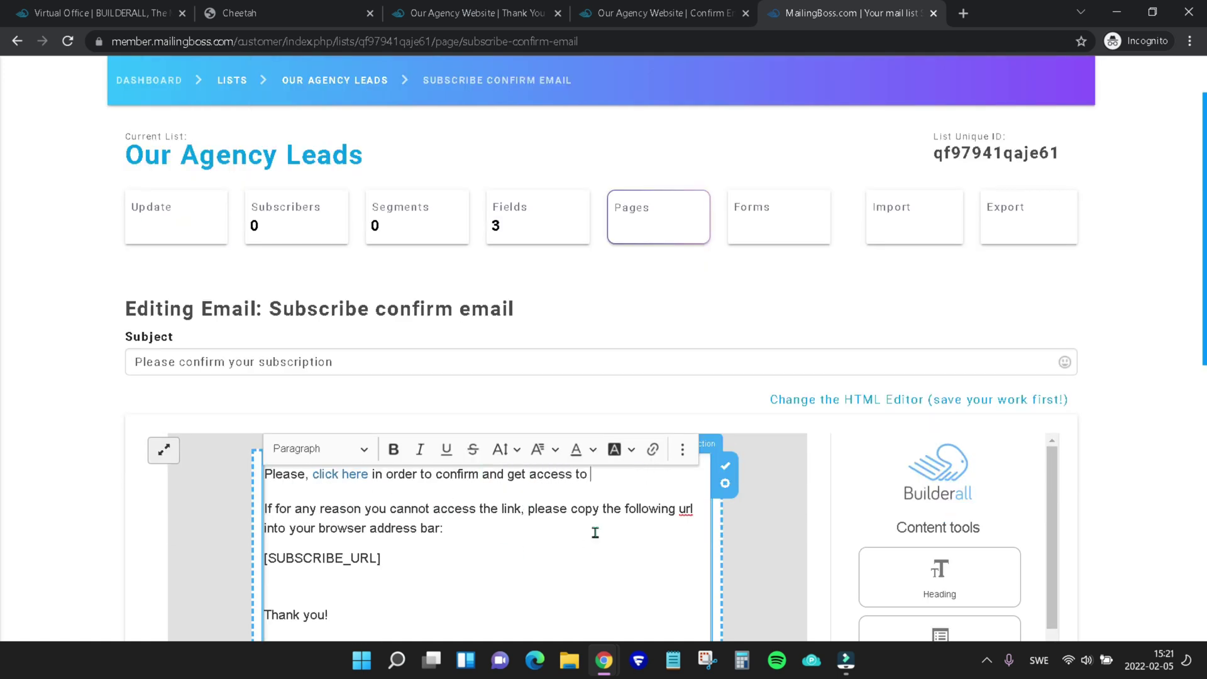
text(your training.)
- Add a 'Hi,' greeting on its own line above the Please sentence
scroll(593, 527, down, 2)
click(264, 318)
text(Hi)
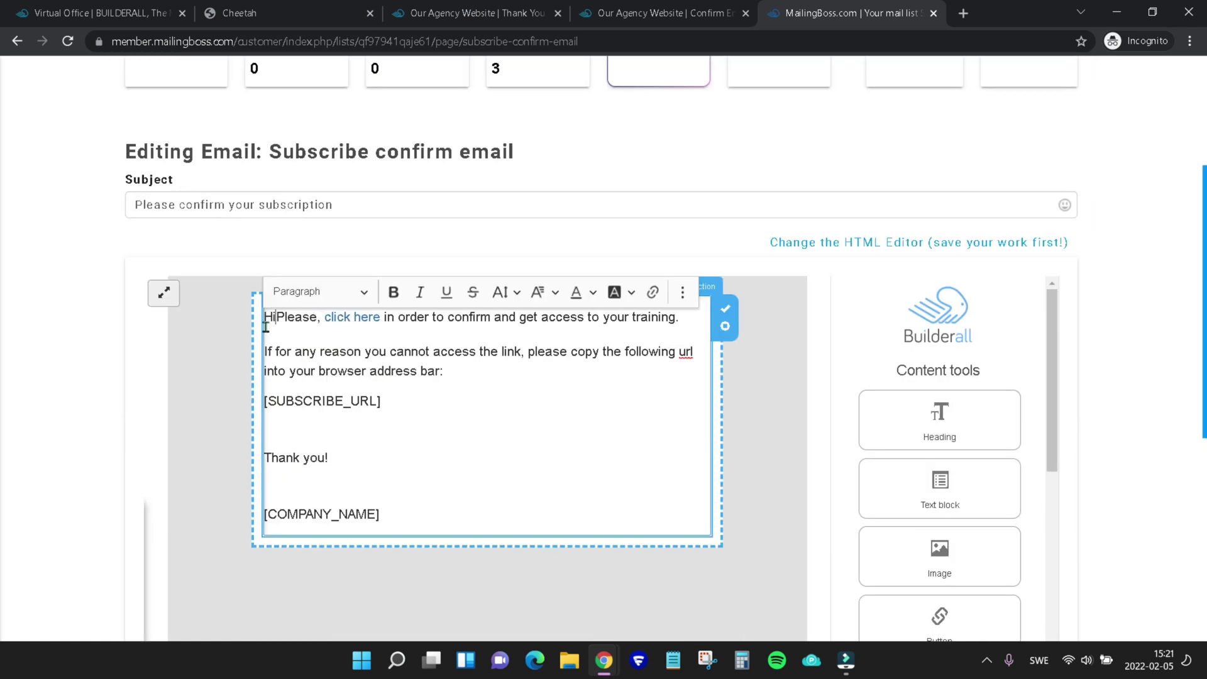
text(,)
key(Return)
key(BackSpace)
key(shift+Return)
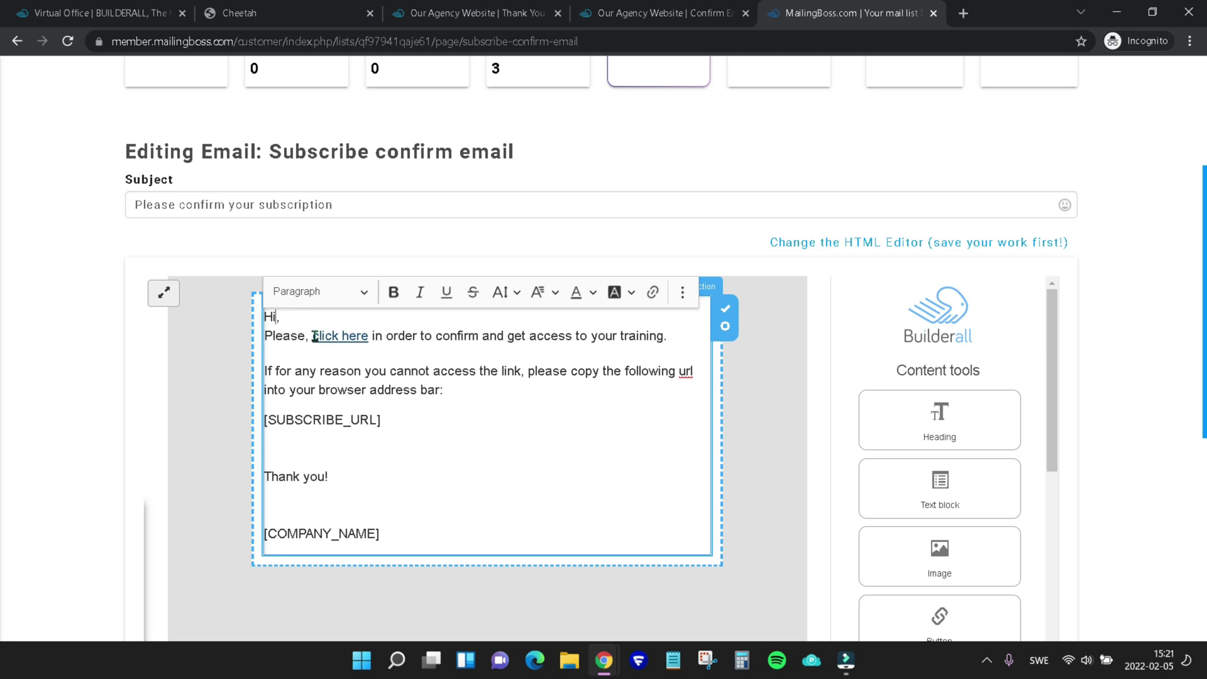
- Insert the [FNAME] tag to make the greeting 'Hi [FNAME],' and save the email
scroll(316, 337, down, 5)
scroll(327, 339, down, 2)
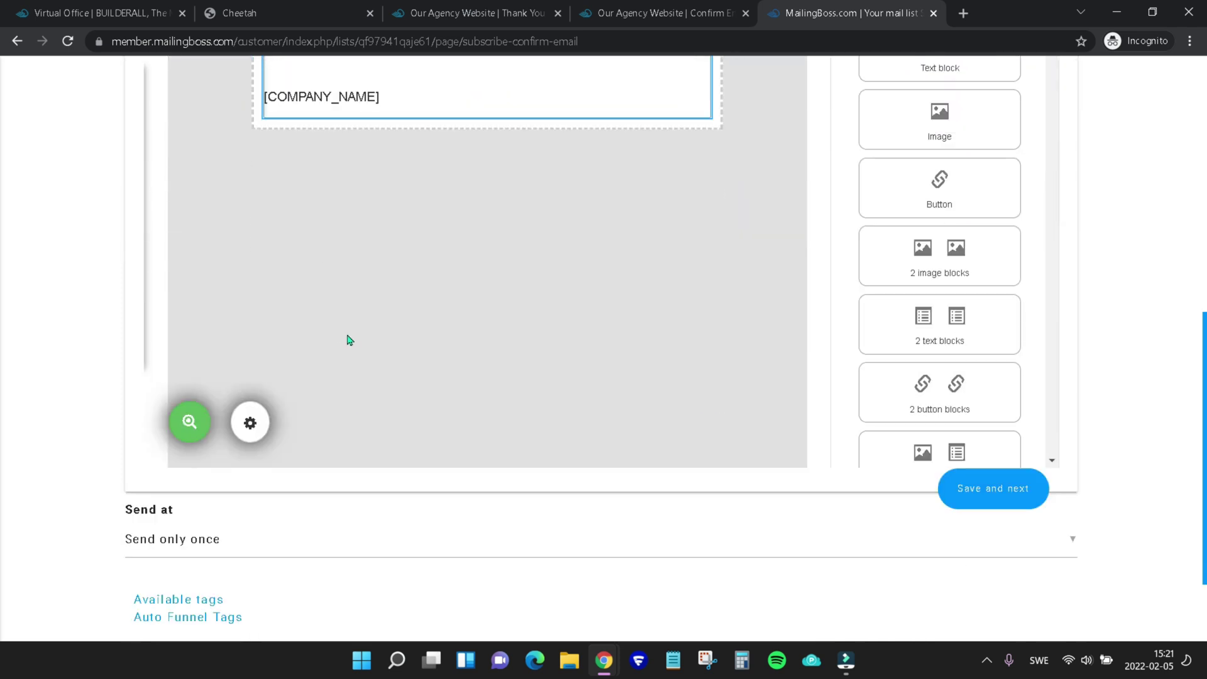
click(201, 601)
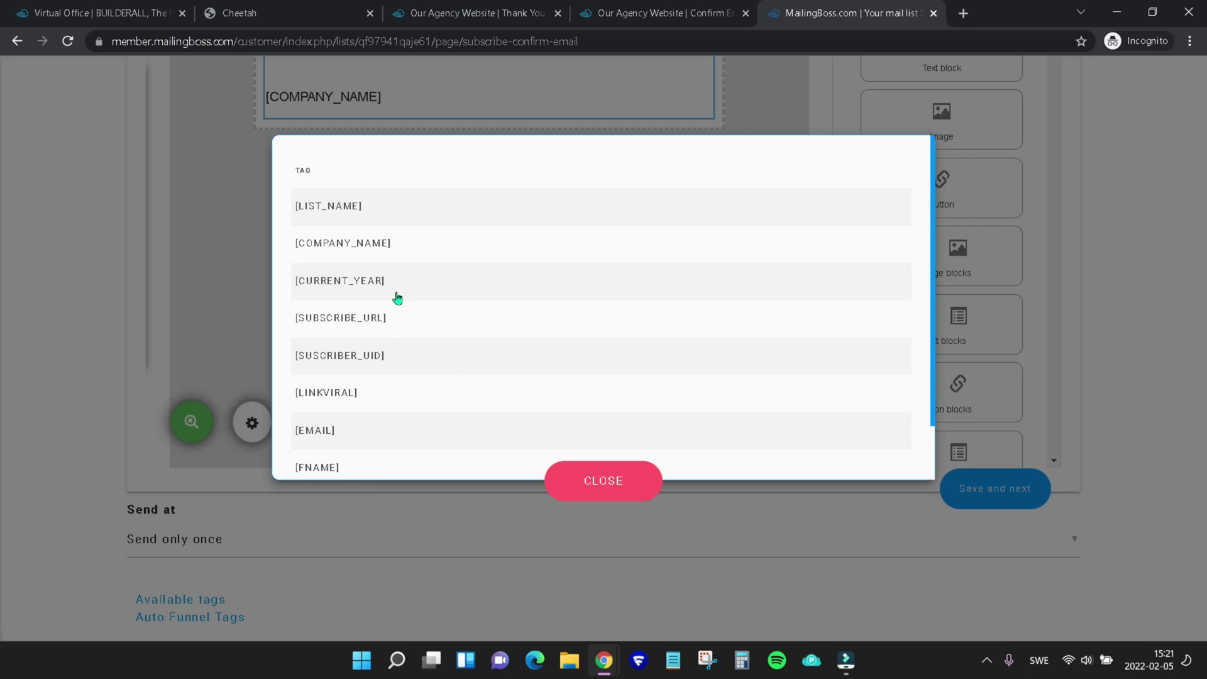
click(305, 468)
scroll(387, 325, up, 7)
scroll(549, 376, down, 1)
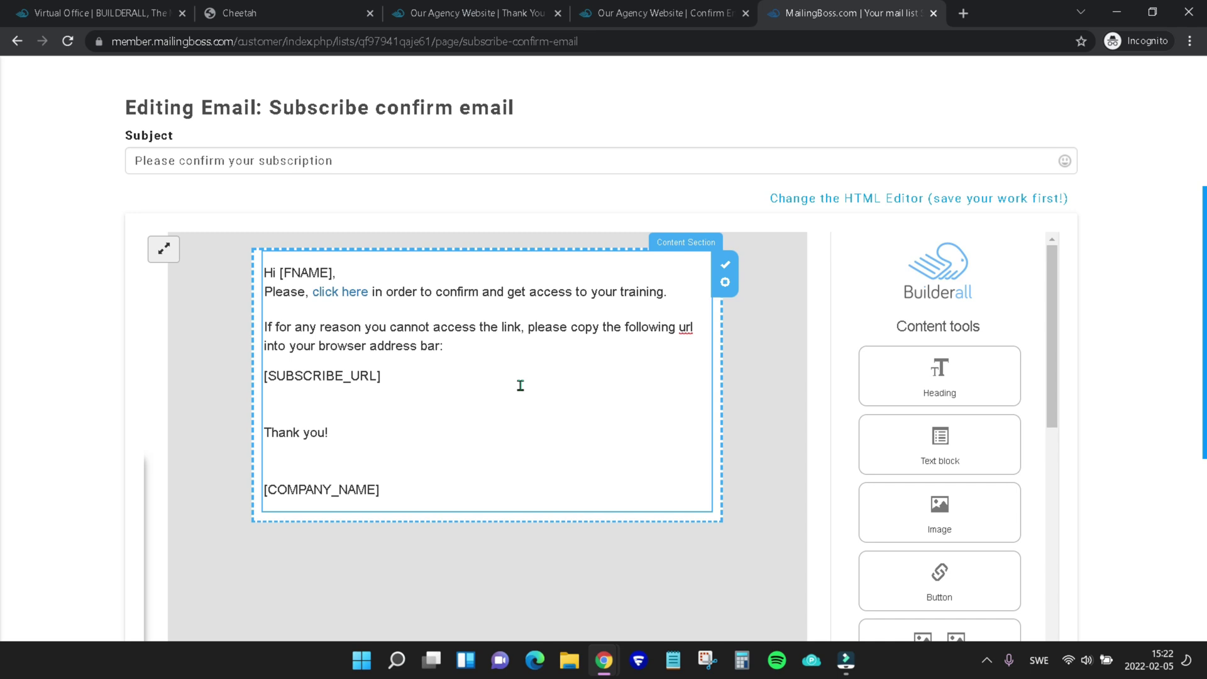
scroll(520, 386, down, 6)
click(1011, 497)
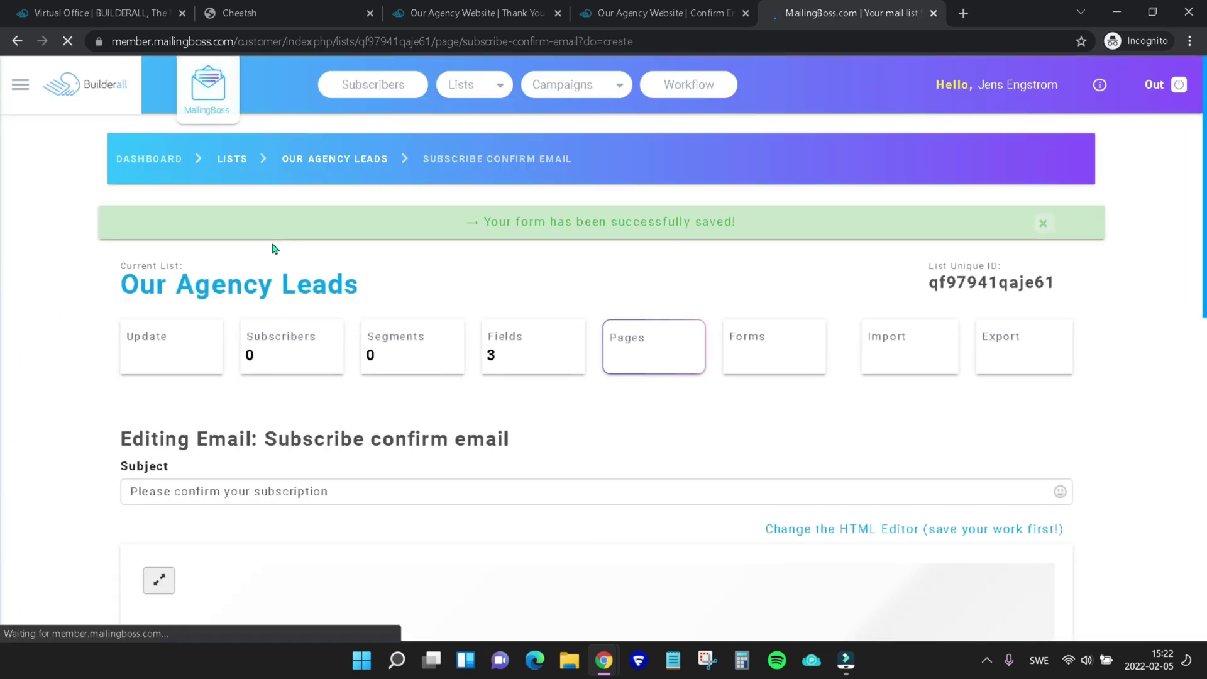
scroll(553, 327, down, 5)
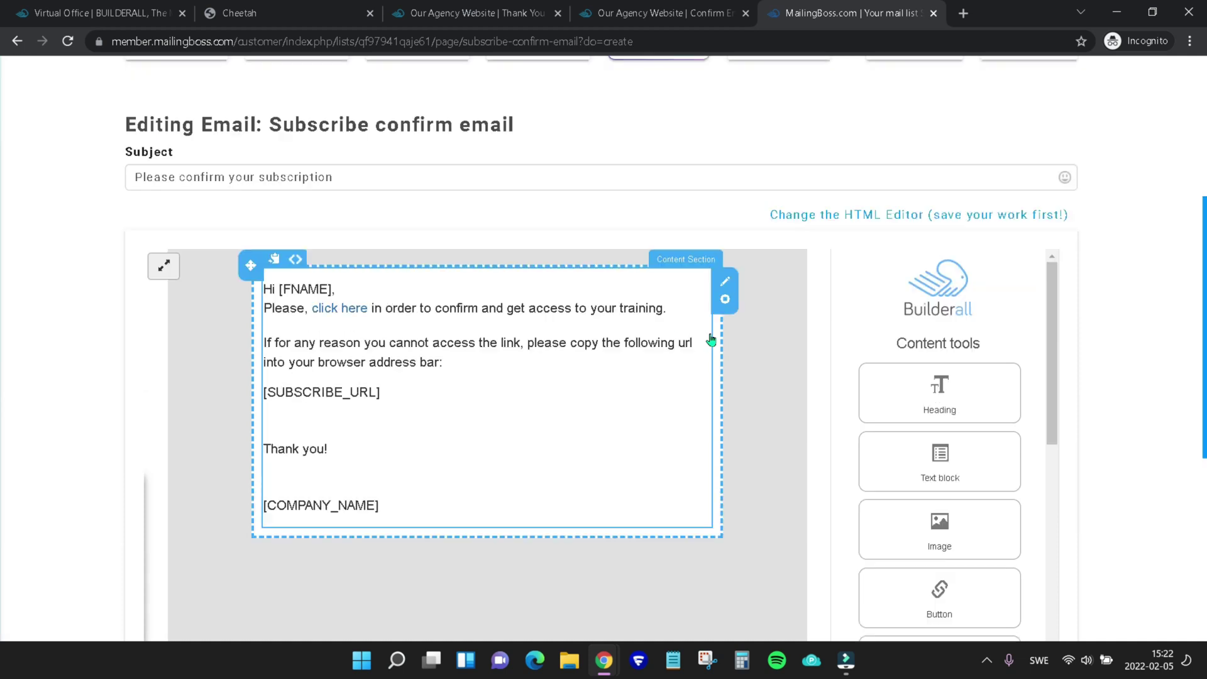
scroll(711, 340, up, 5)
- View the Our Agency Leads subscribe form embed code, then open the list's Segments
click(636, 352)
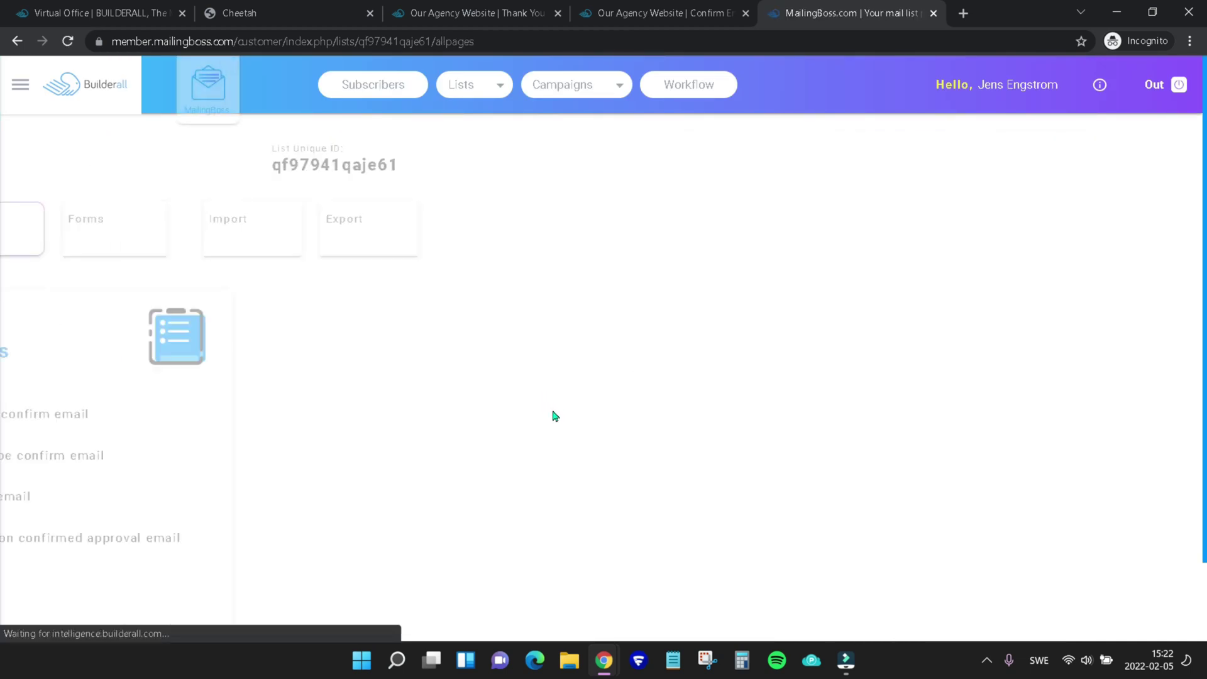
scroll(668, 312, down, 1)
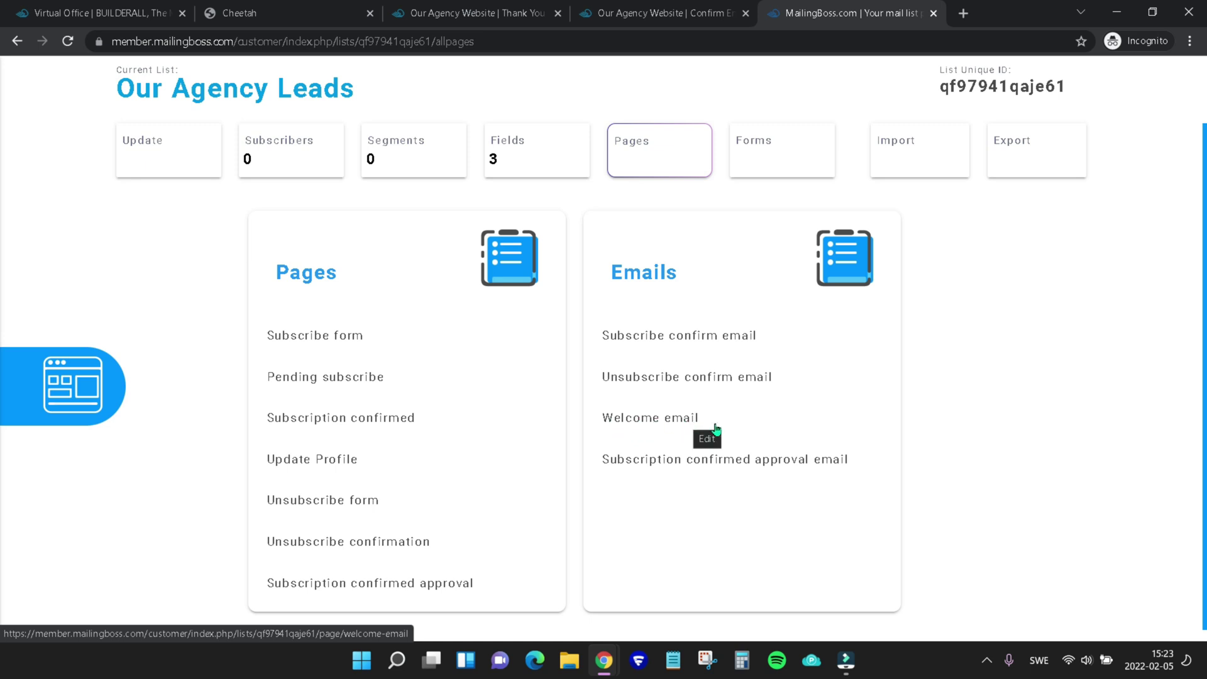
scroll(692, 421, up, 2)
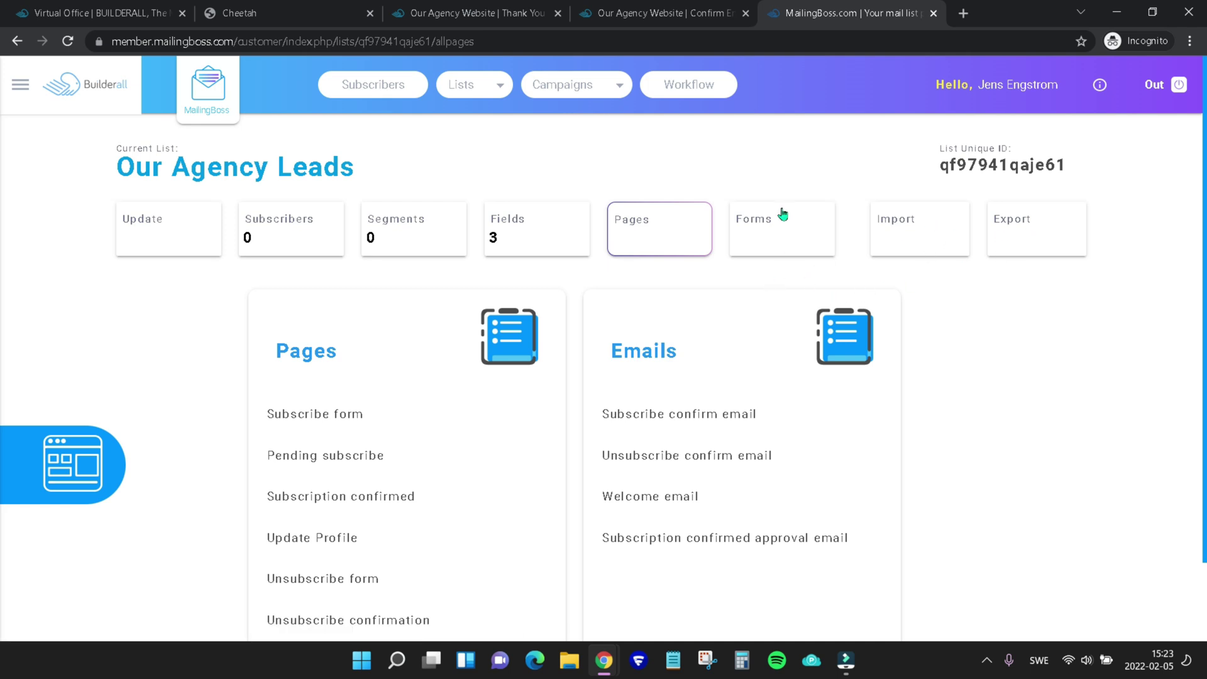
click(790, 238)
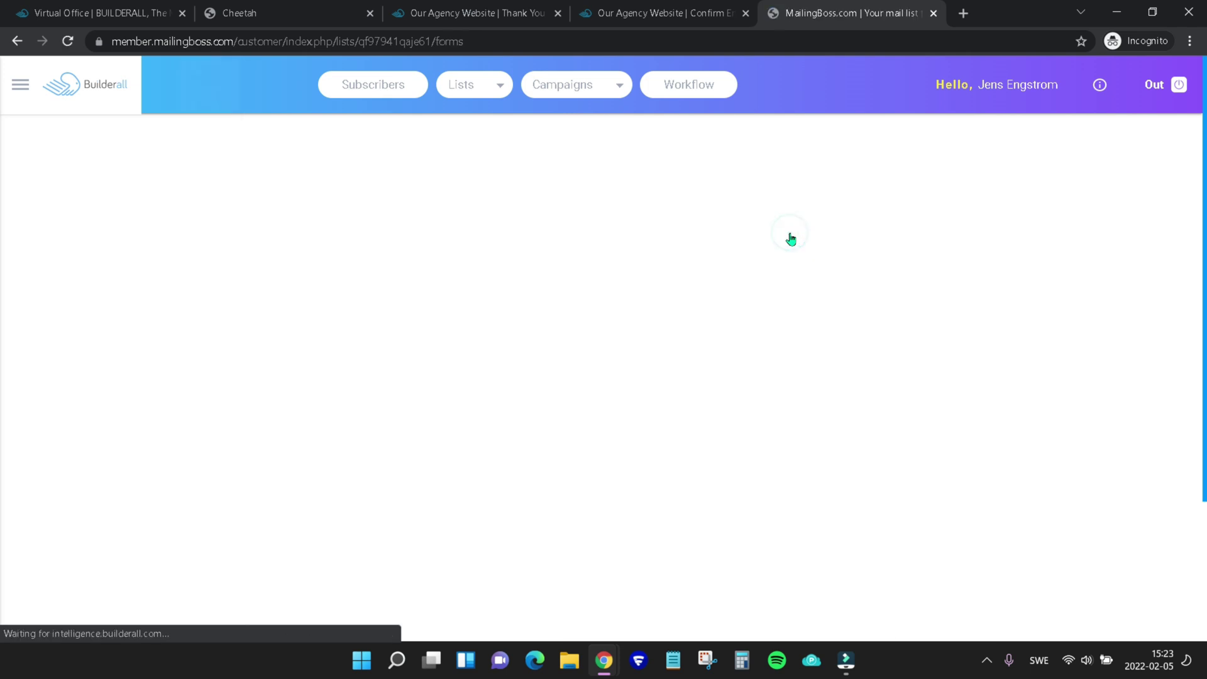
scroll(722, 425, down, 2)
scroll(733, 450, up, 2)
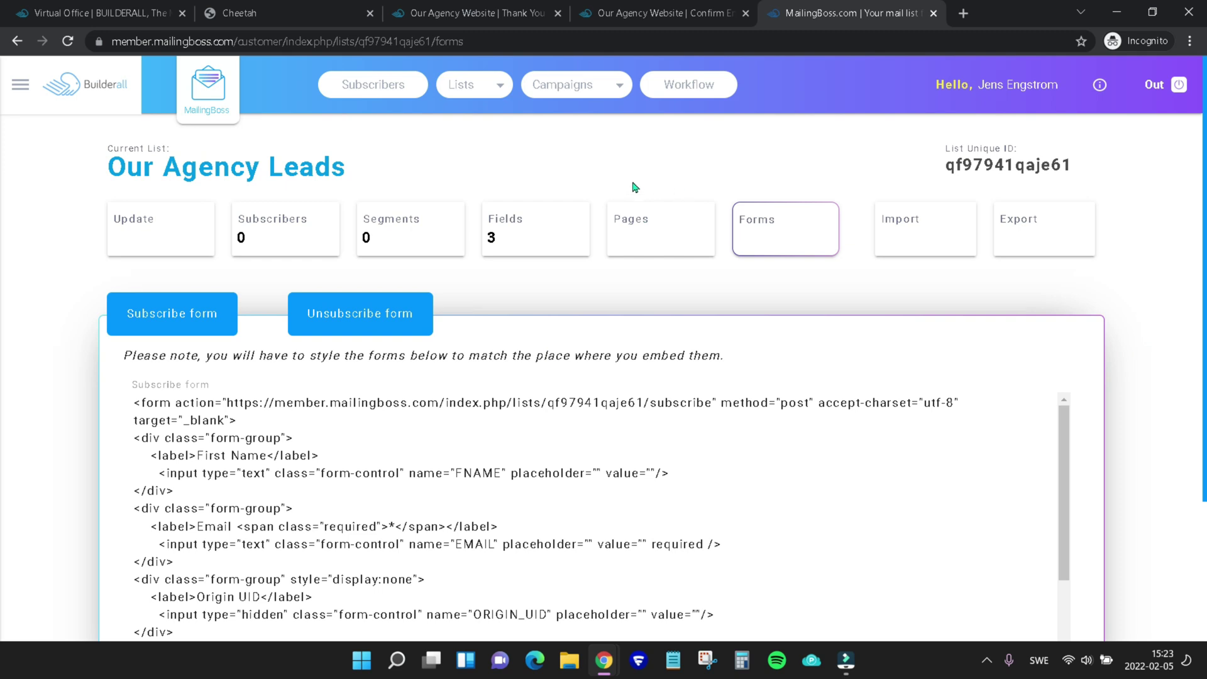
click(389, 230)
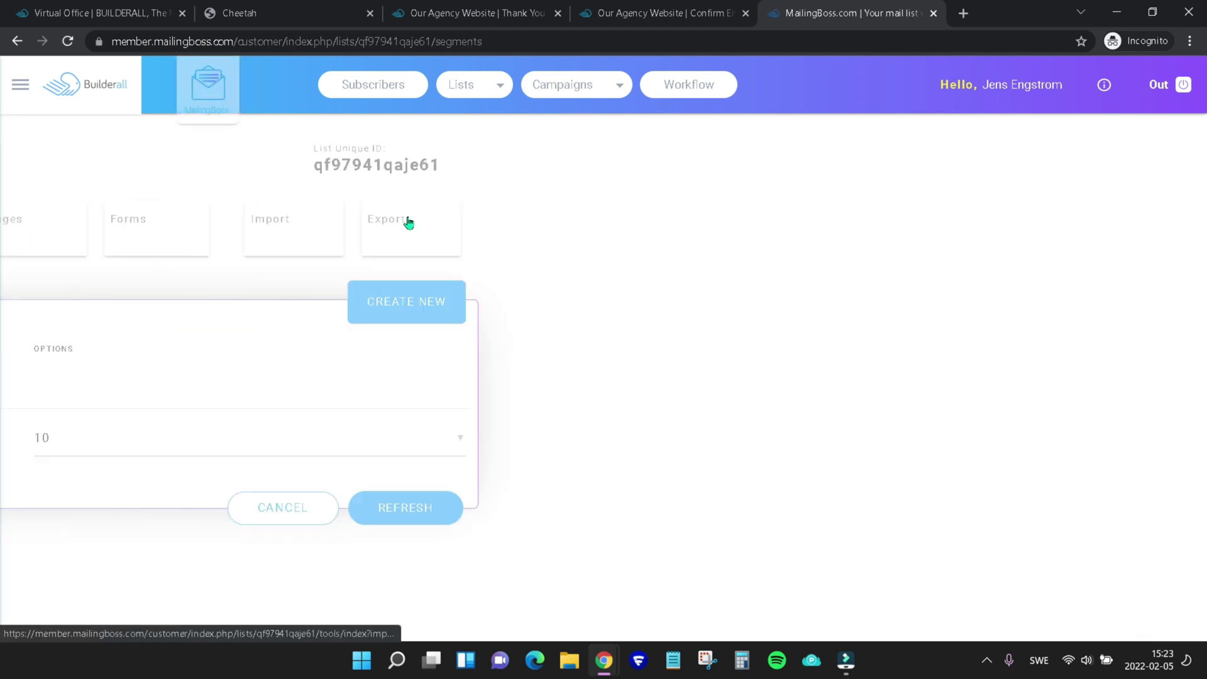